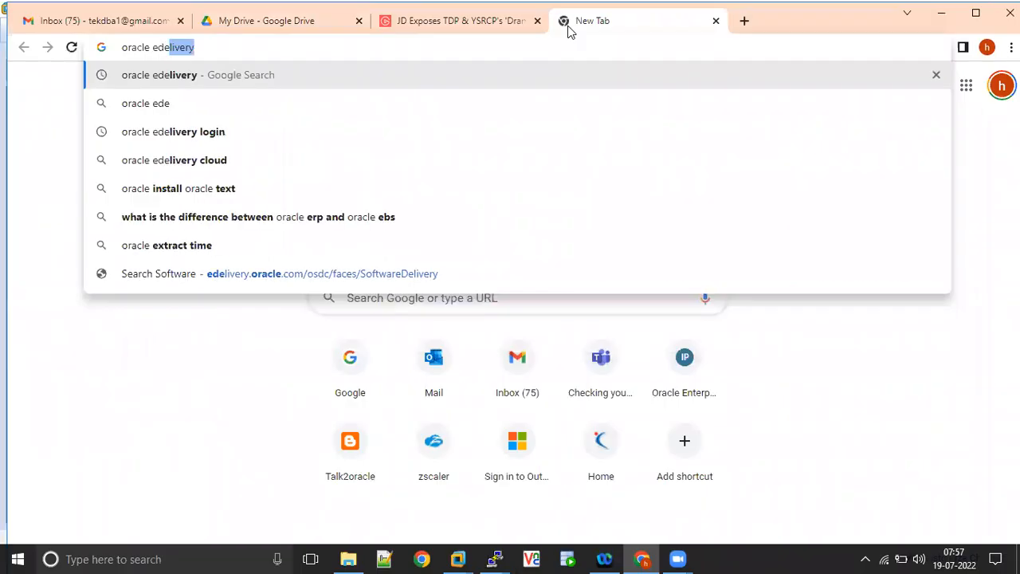
# - Search the web for "oracle edelivery" and open the Oracle Software Delivery Cloud sign-in page
pyautogui.write('livery')
pyautogui.press('Return')
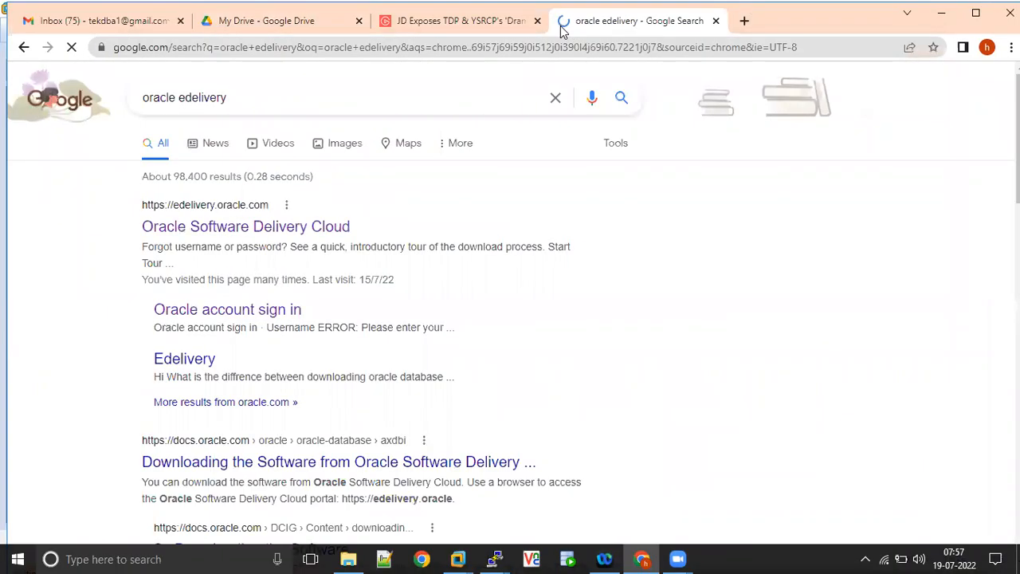
pyautogui.click(280, 231)
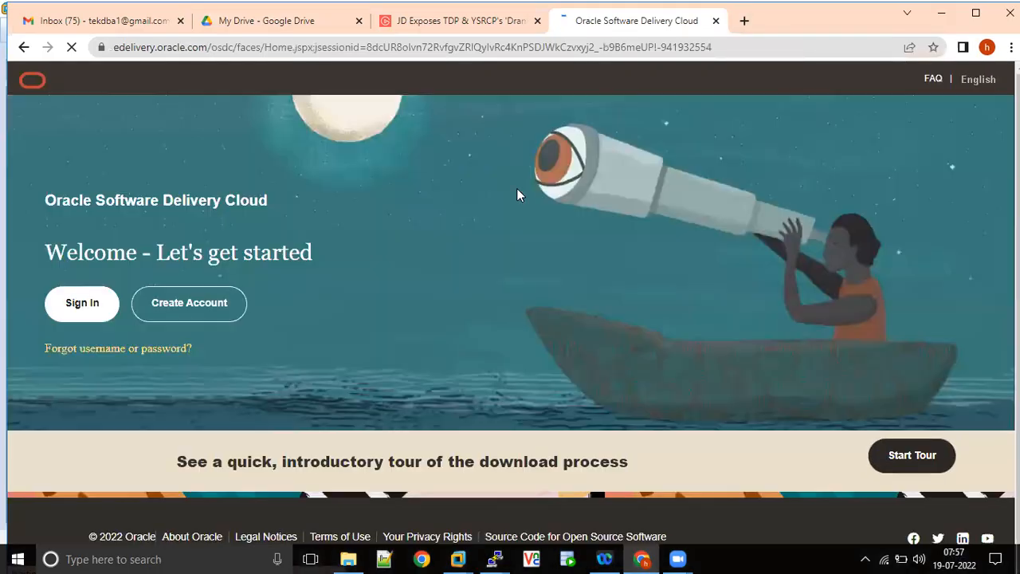
pyautogui.click(80, 306)
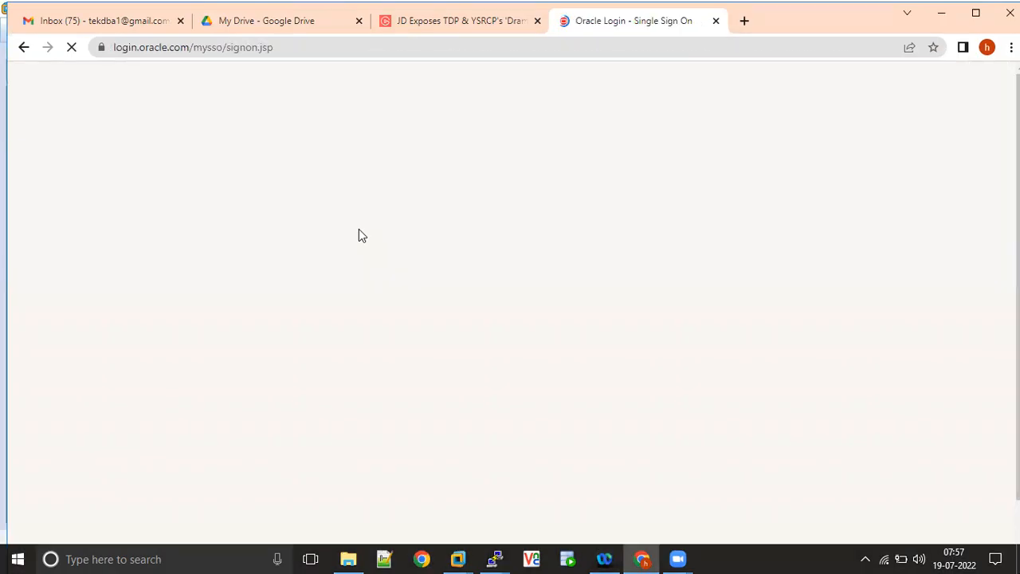
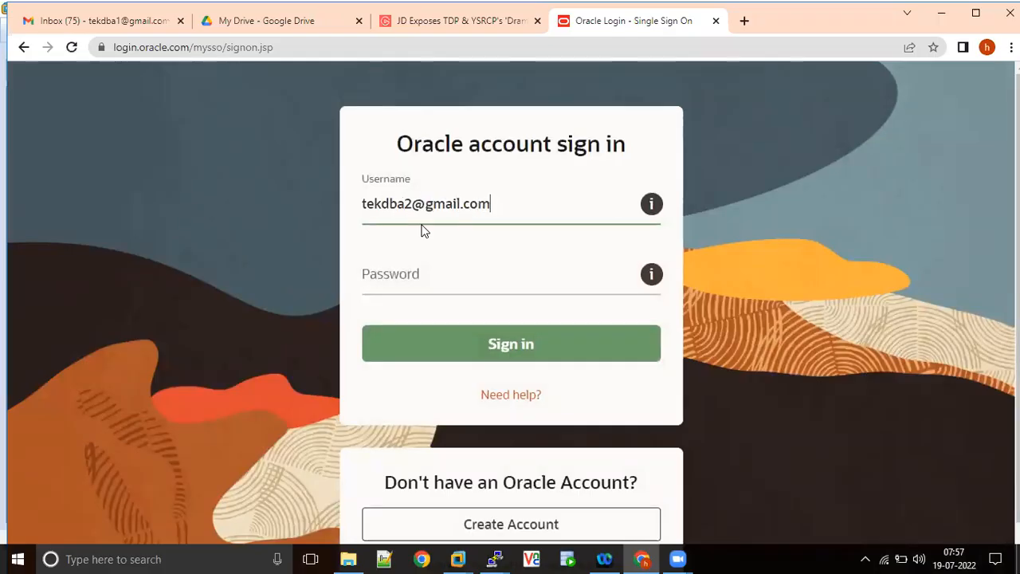
# - Sign in to the Oracle account with the account's e-mail as username and the account password
pyautogui.press('Tab')
pyautogui.write('•••••••')
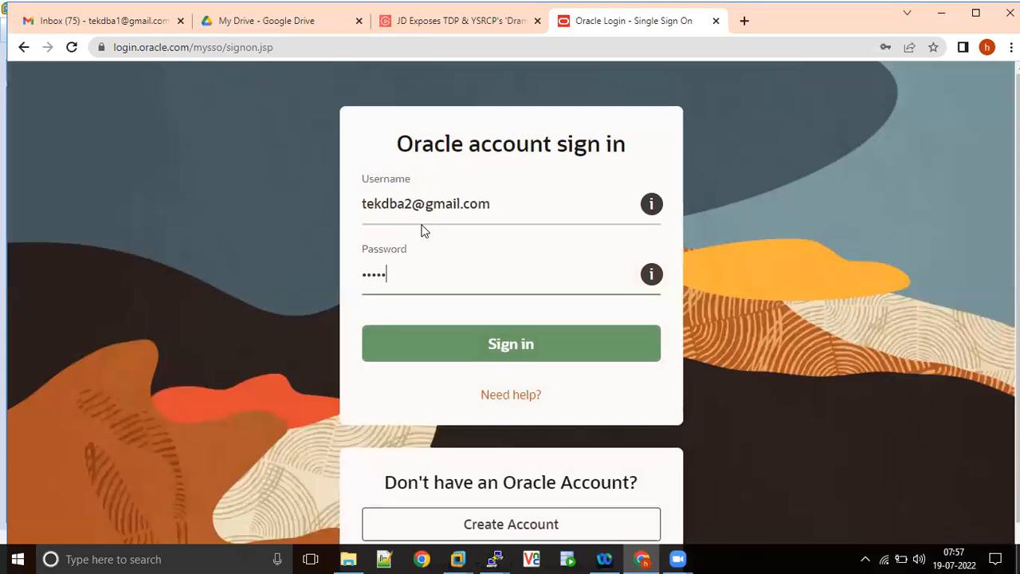
pyautogui.write('••')
pyautogui.press('Return')
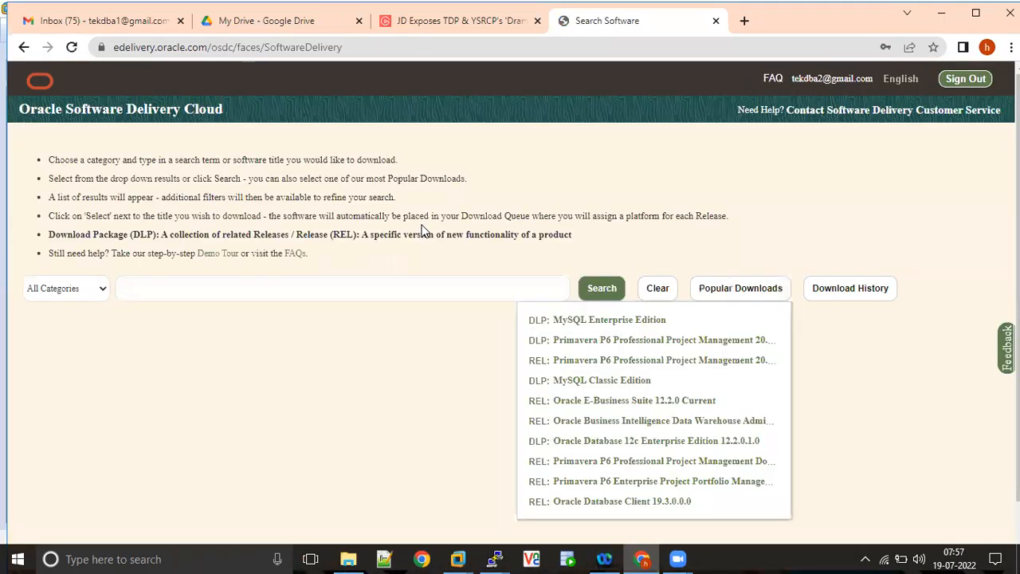
# - Search all categories for "linux" and choose the suggested Oracle Linux title
pyautogui.click(284, 294)
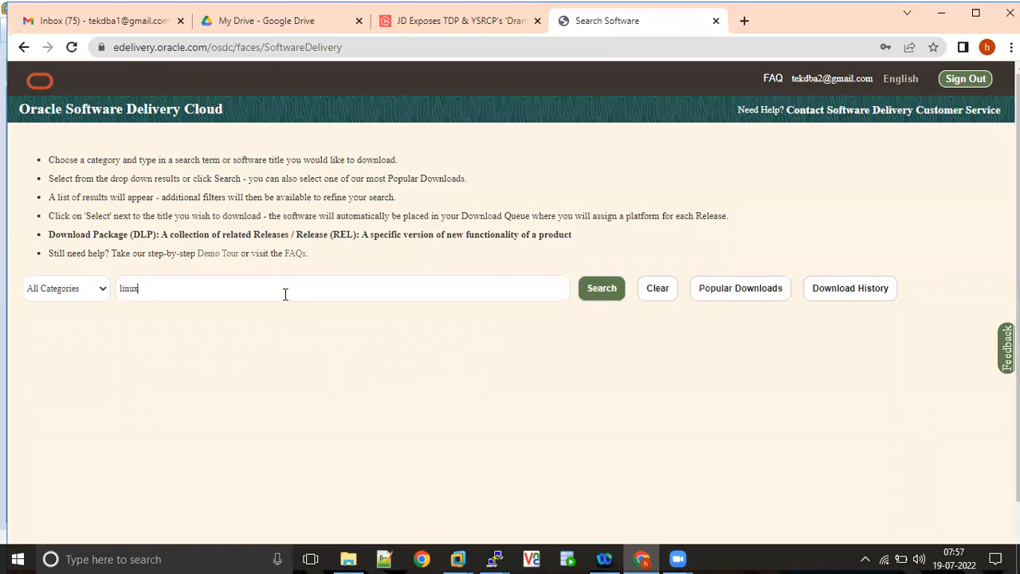
pyautogui.write('linux')
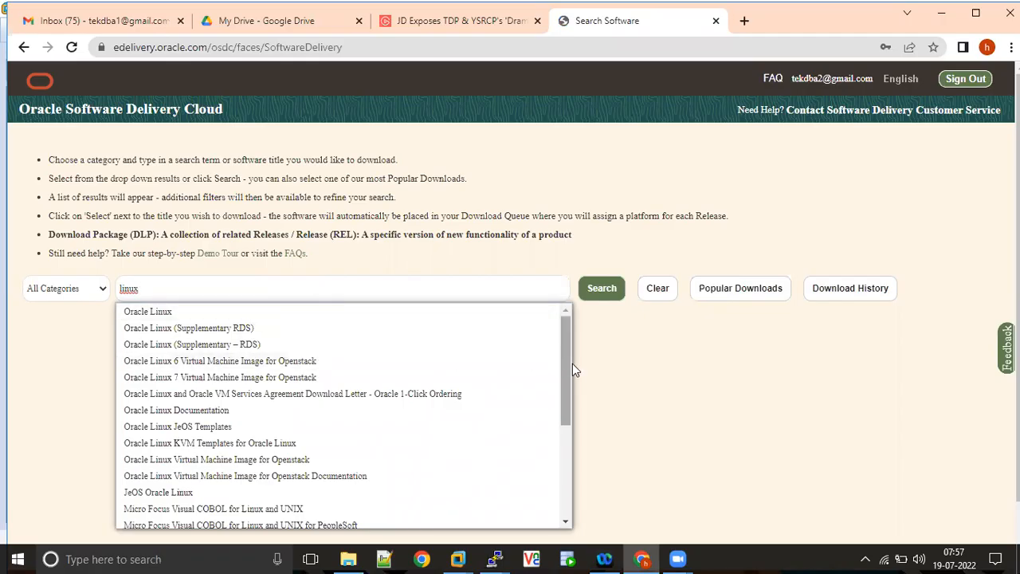
pyautogui.moveTo(564, 367)
pyautogui.mouseDown()
pyautogui.moveTo(556, 514)
pyautogui.moveTo(556, 354)
pyautogui.mouseUp()
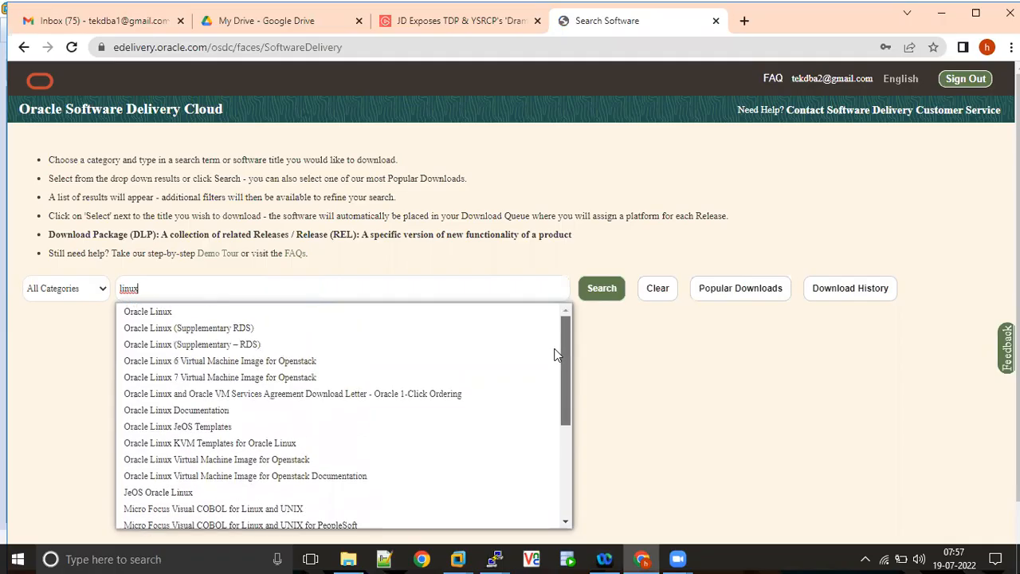
pyautogui.click(169, 310)
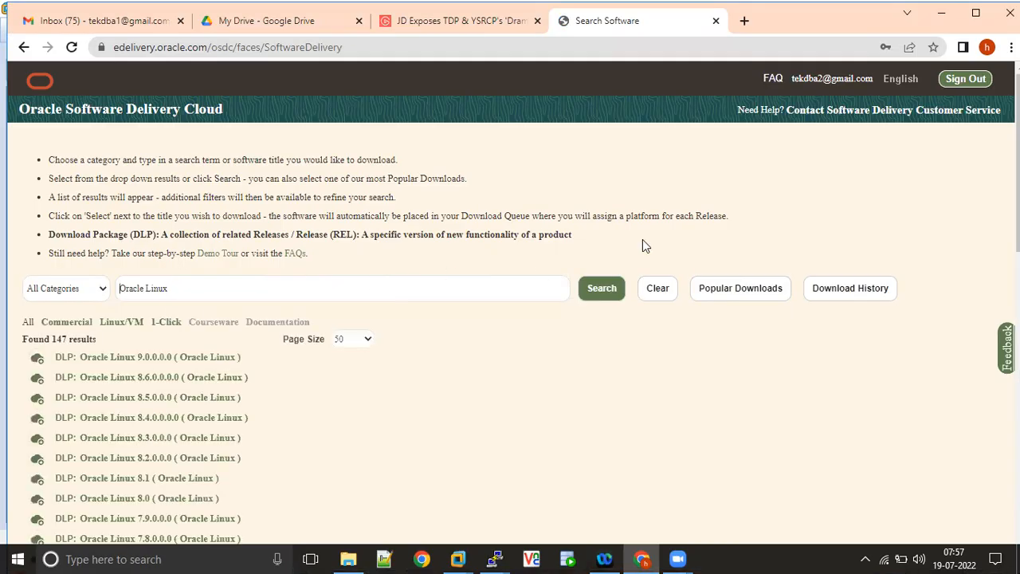
# - Add the Oracle Linux 7.5.0.0.0 download package to the download queue and open the queue
pyautogui.scroll(-3, 849, 228)
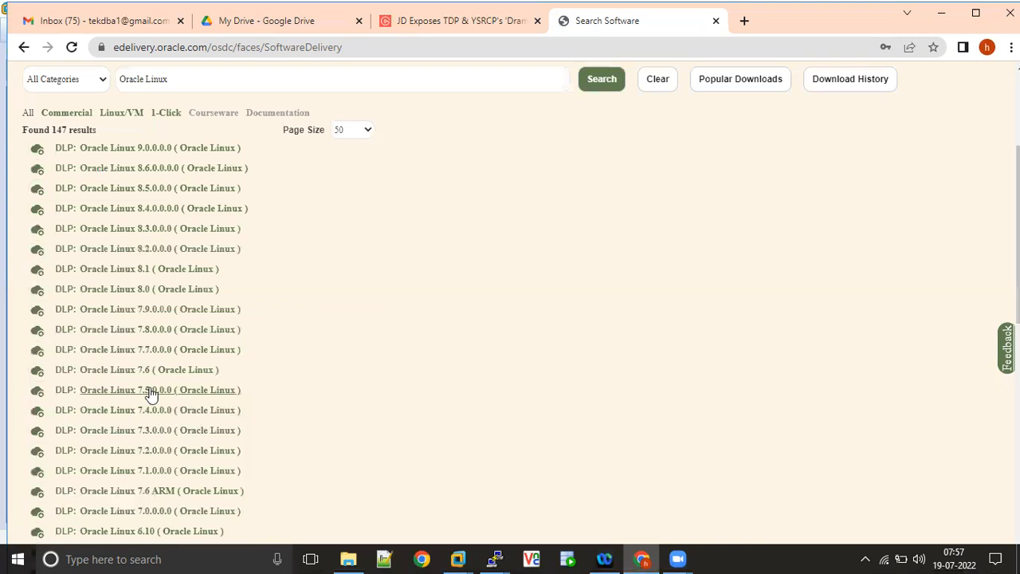
pyautogui.click(151, 391)
pyautogui.scroll(-1, 151, 394)
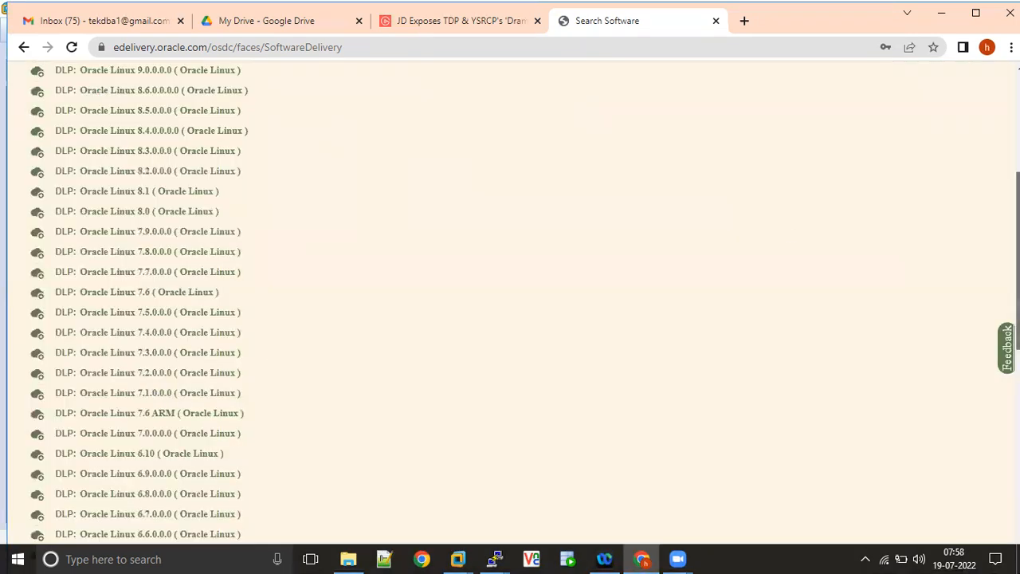
pyautogui.scroll(4, 962, 150)
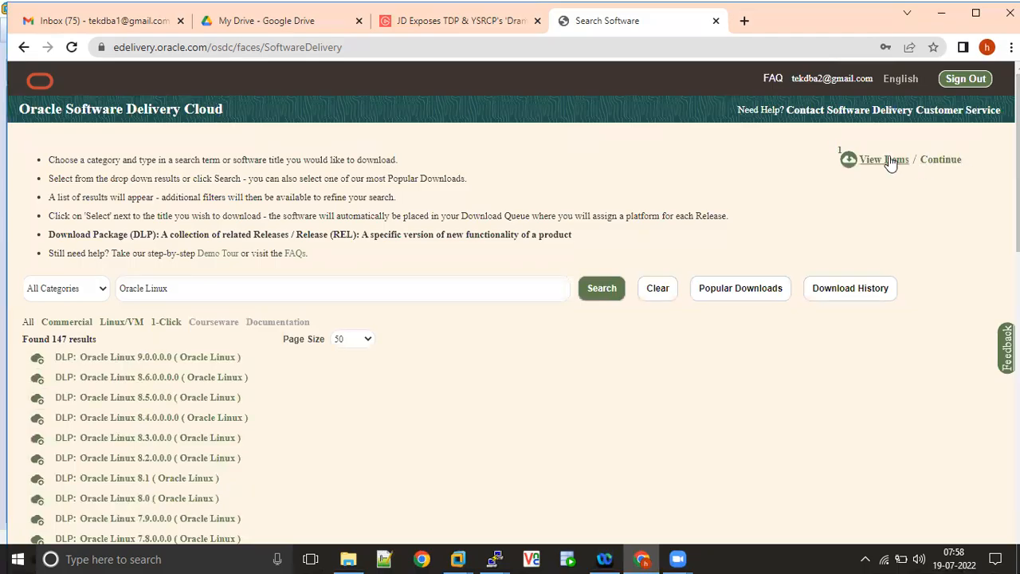
pyautogui.click(886, 159)
pyautogui.click(875, 214)
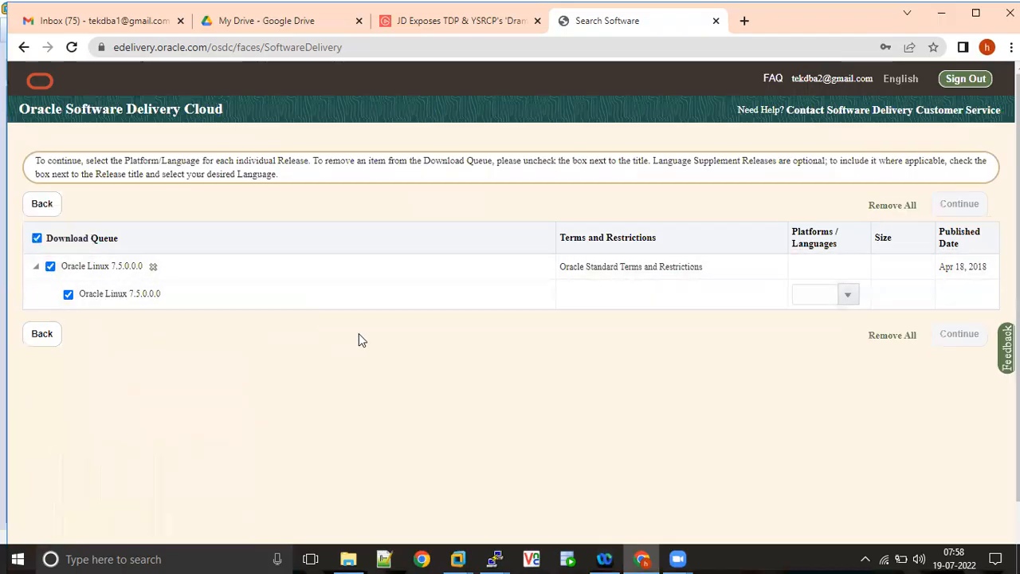
# - Choose the x86 64 bit platform for the queued Oracle Linux 7.5.0.0.0 release and continue to the license terms
pyautogui.click(849, 295)
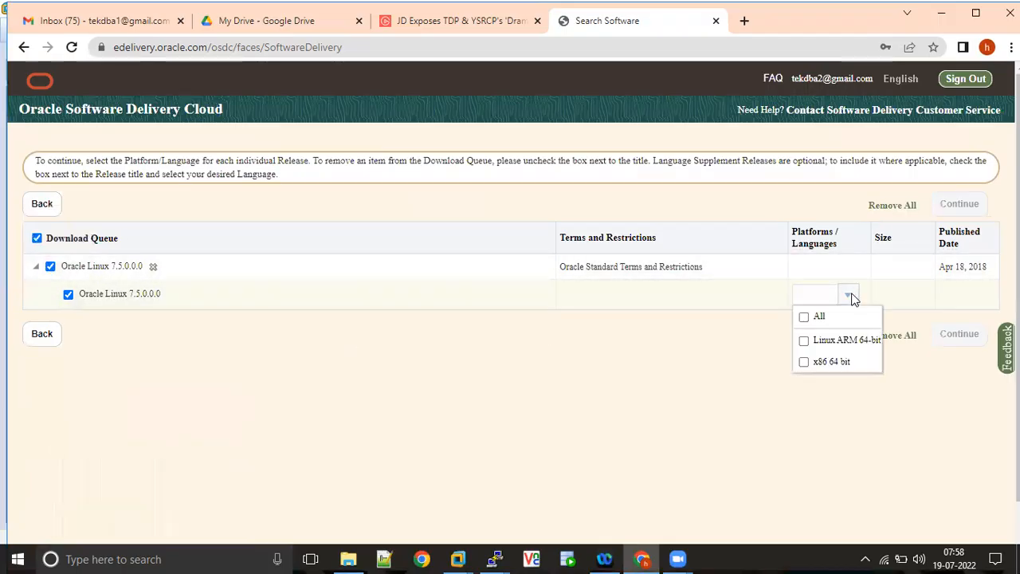
pyautogui.click(804, 362)
pyautogui.click(697, 432)
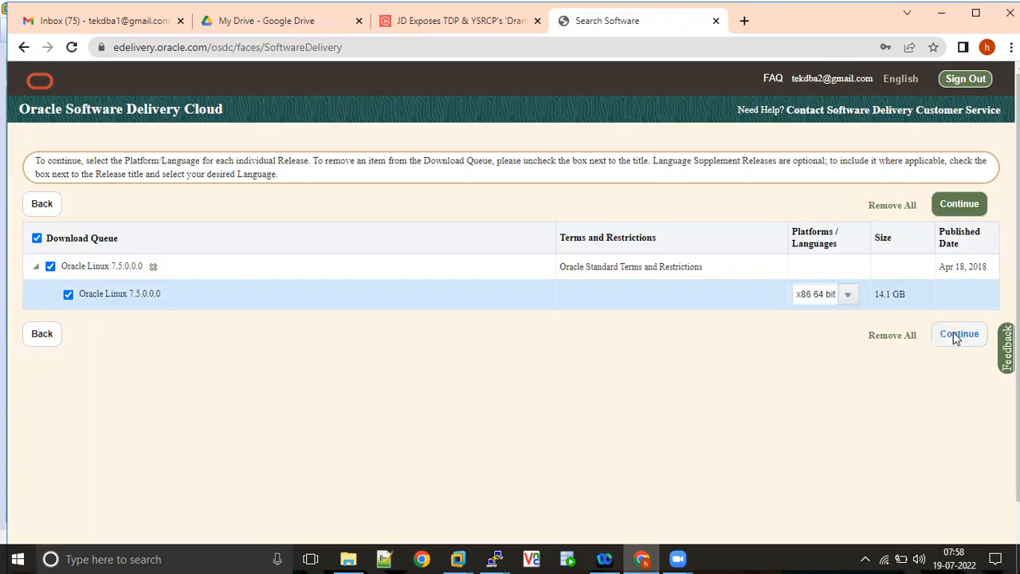
pyautogui.click(959, 334)
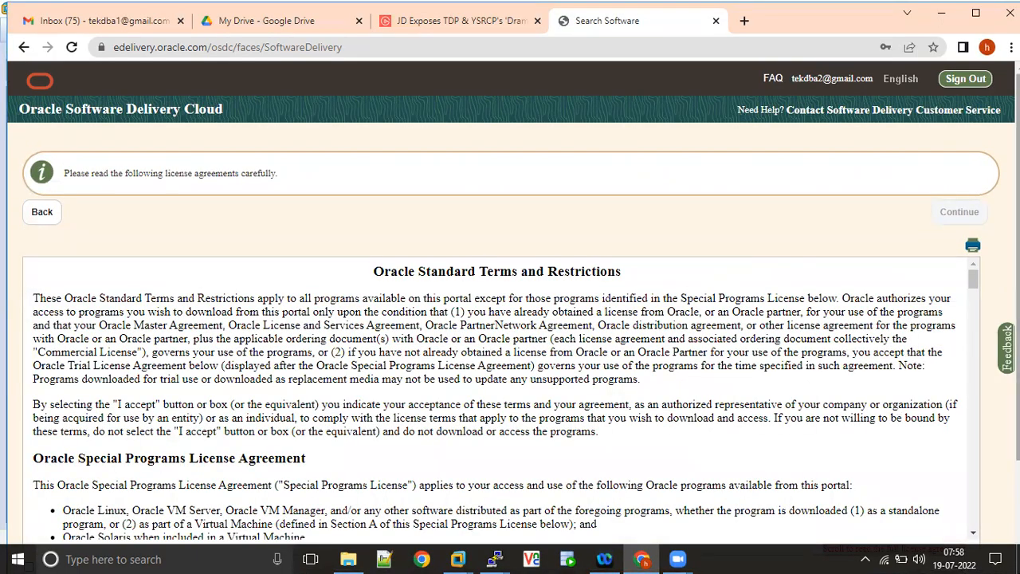
# - Accept the Oracle License Agreement and continue to the list of downloadable files
pyautogui.scroll(-2, 510, 318)
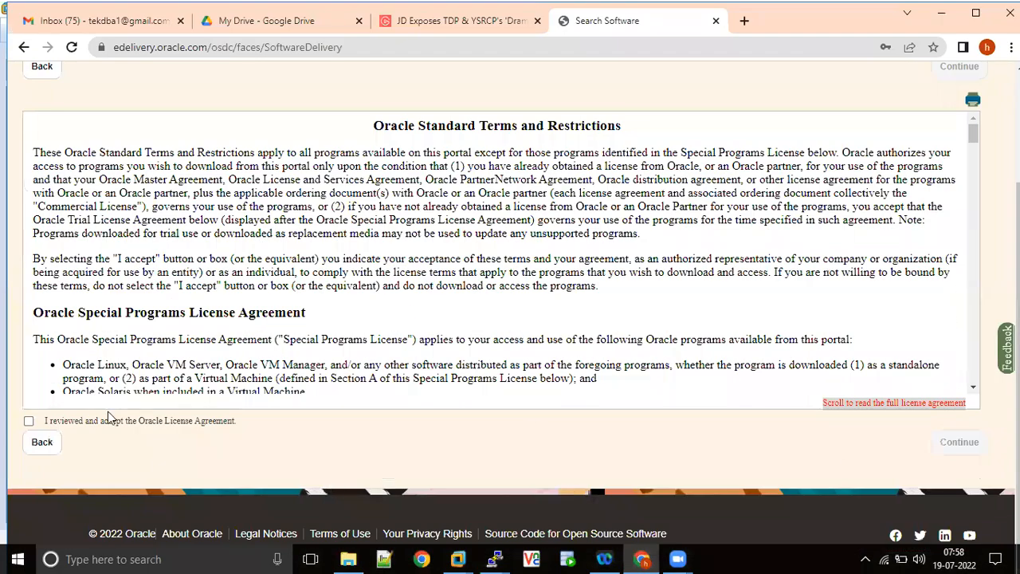
pyautogui.click(29, 422)
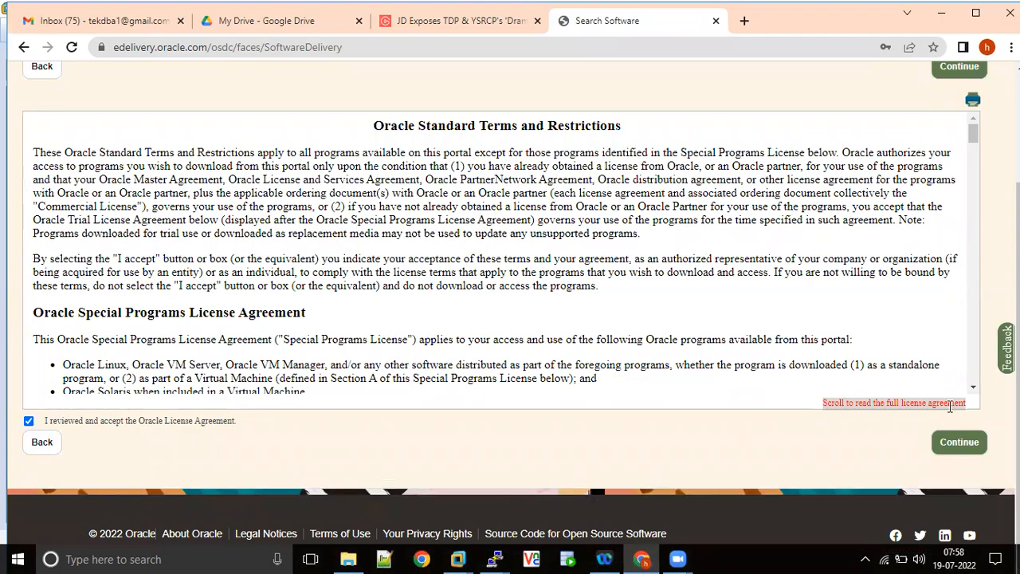
pyautogui.click(975, 449)
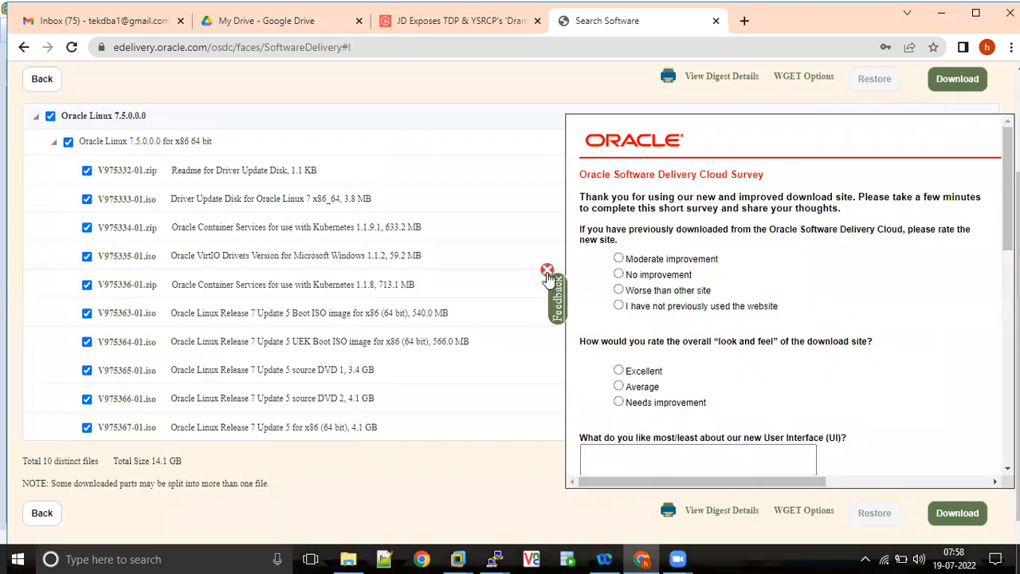
# - Dismiss the feedback survey and deselect all files under Oracle Linux 7.5.0.0.0 for x86 64 bit
pyautogui.click(546, 270)
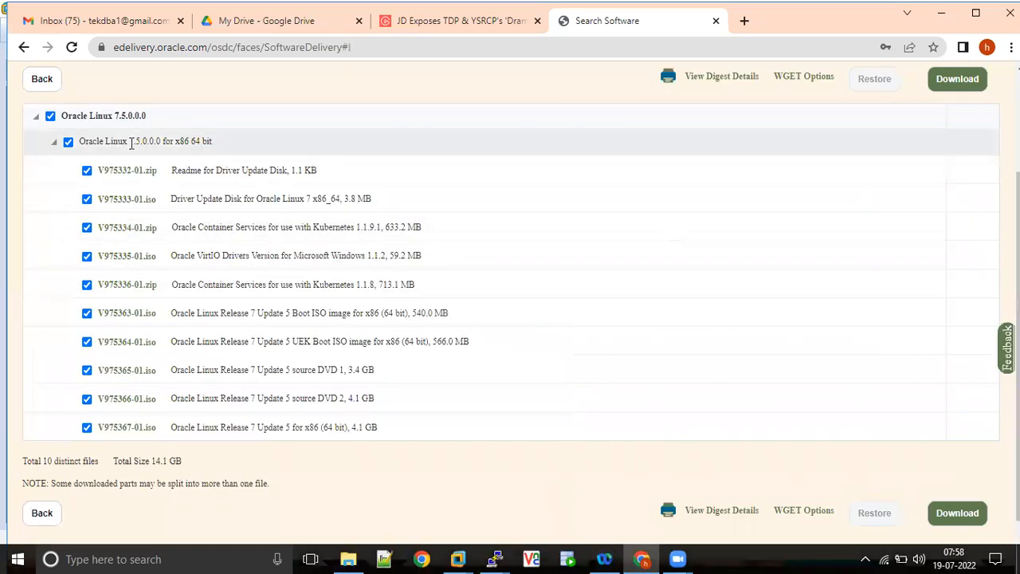
pyautogui.click(69, 142)
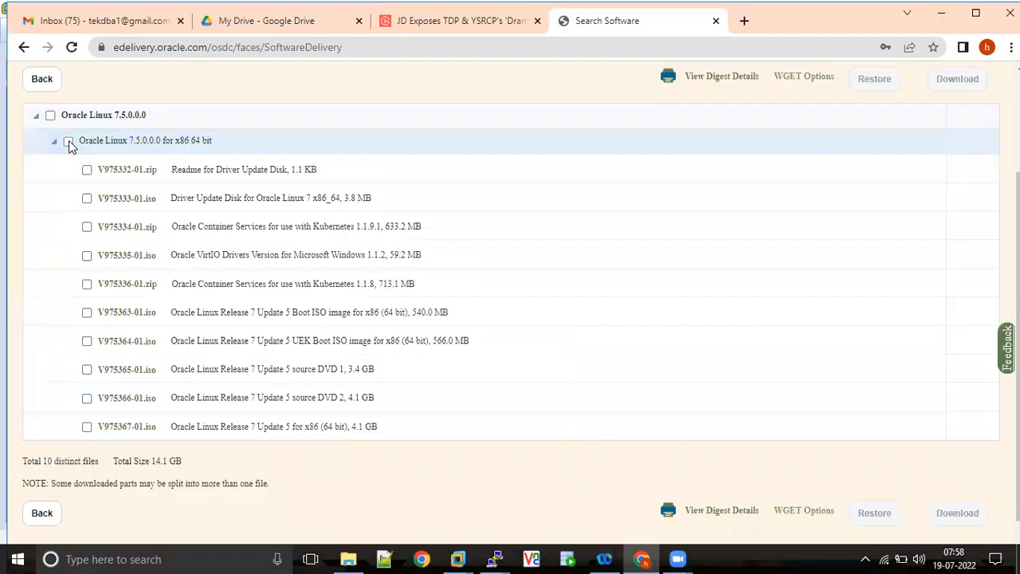
pyautogui.click(68, 141)
pyautogui.click(69, 141)
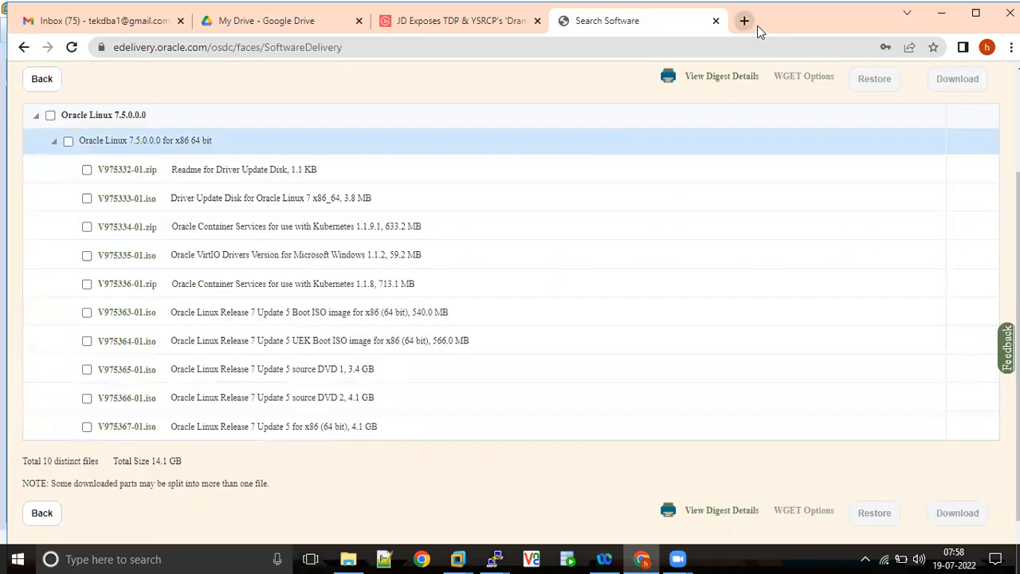
# - Search Google in a new browser tab for "oracle linux 7.5 installation step by step oracle base"
pyautogui.click(752, 24)
pyautogui.write('g')
pyautogui.press('Return')
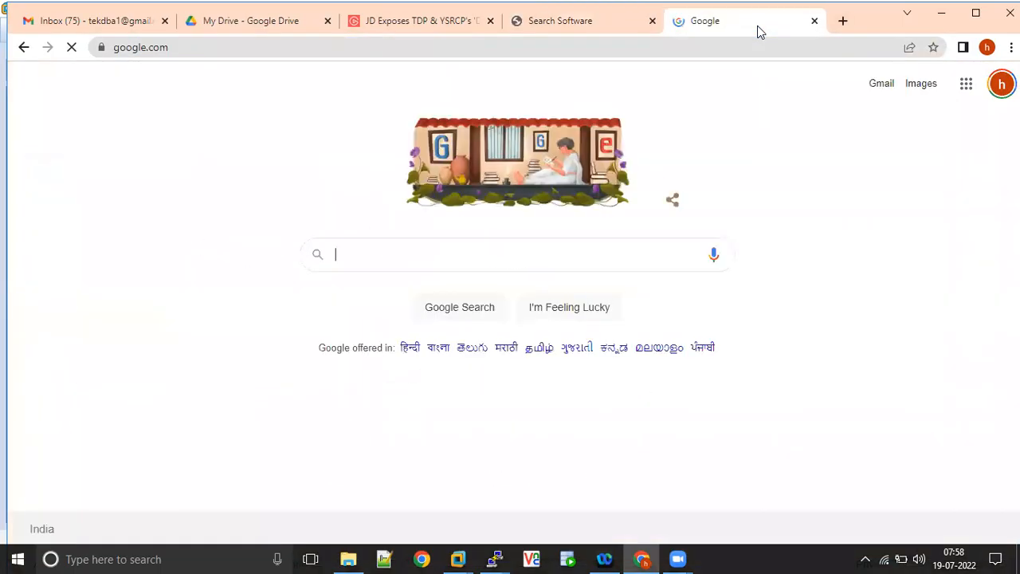
pyautogui.write('oracle ')
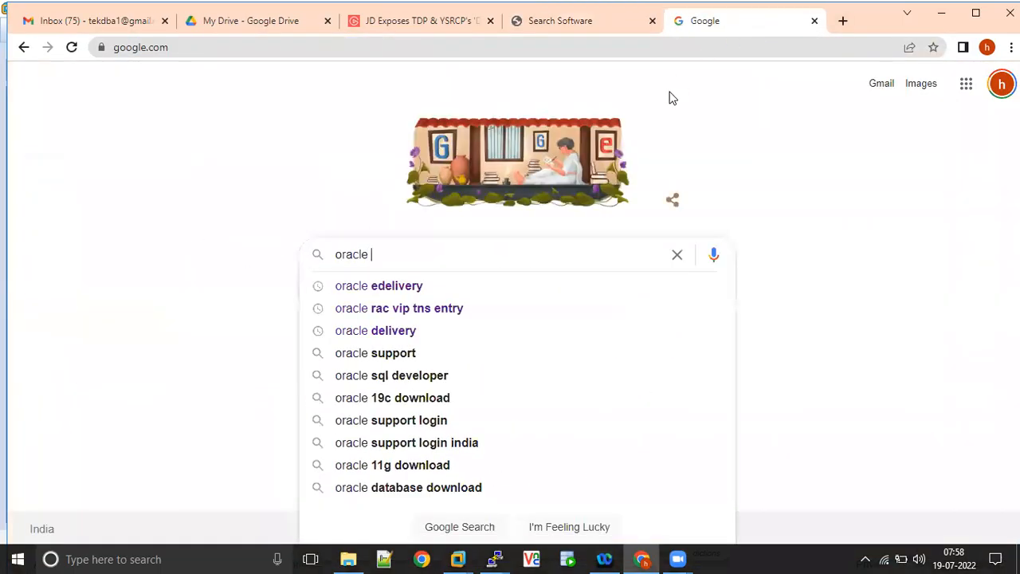
pyautogui.write('linux ')
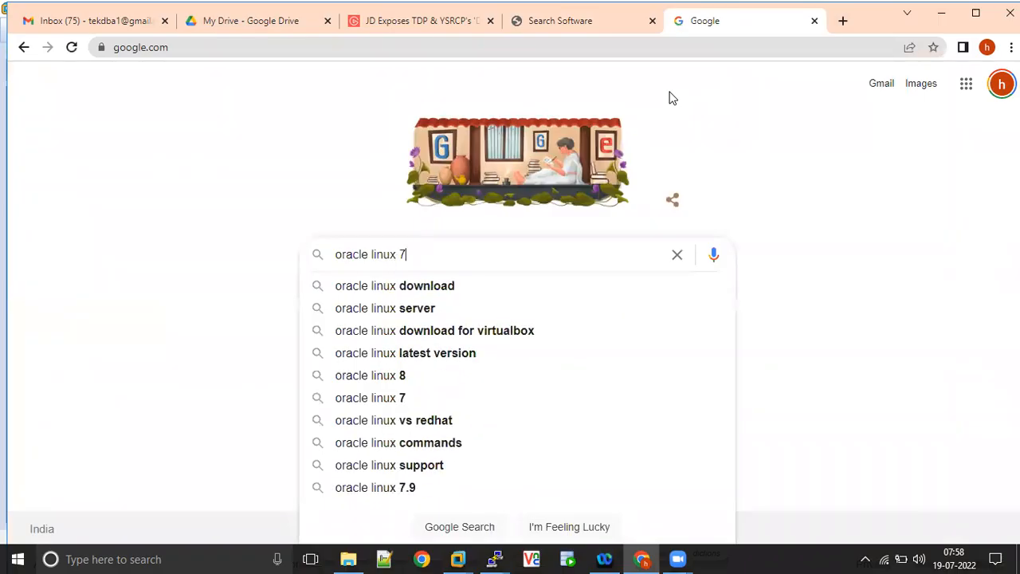
pyautogui.write('7.5 insta')
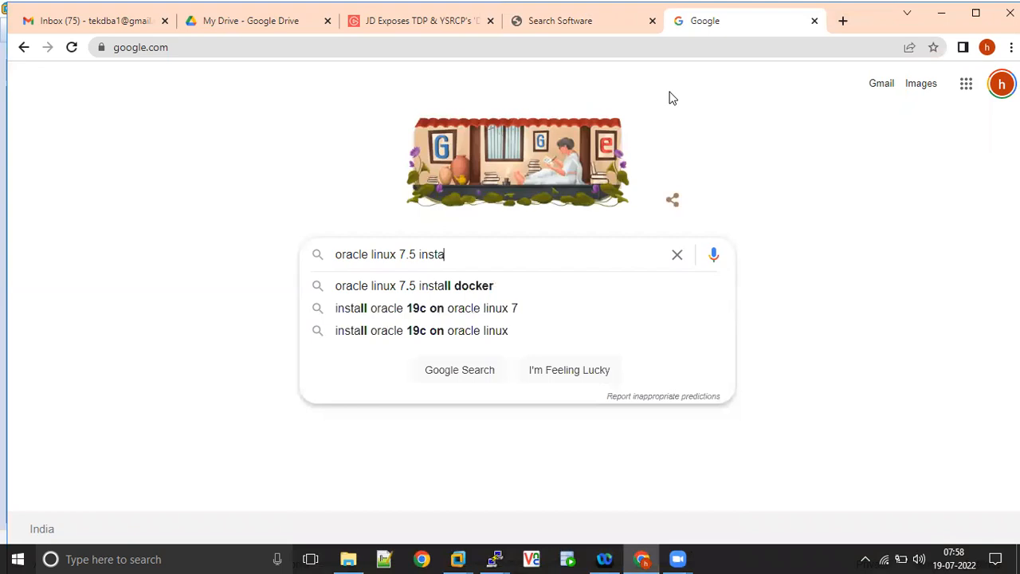
pyautogui.press('Down')
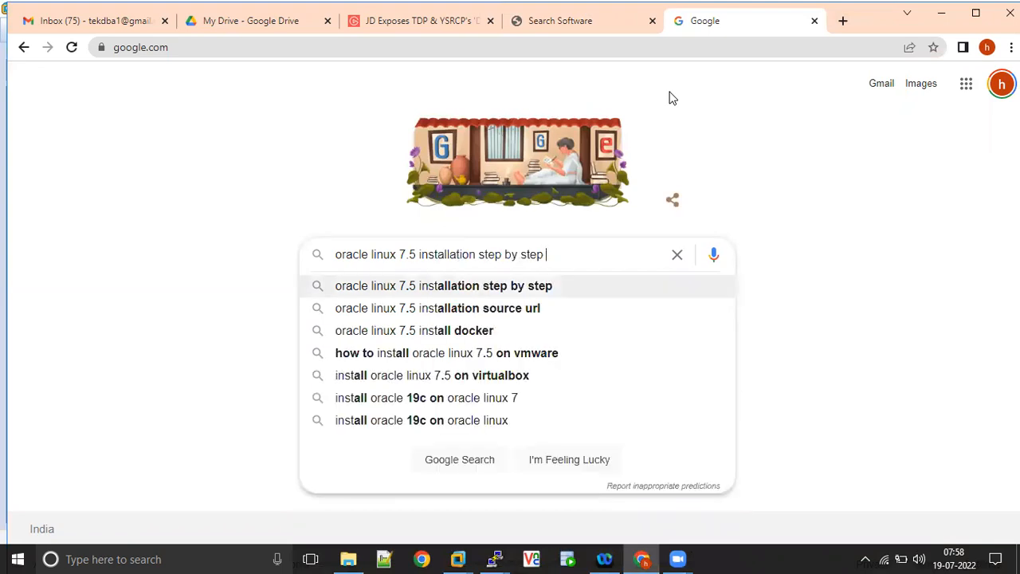
pyautogui.write('oracle bas')
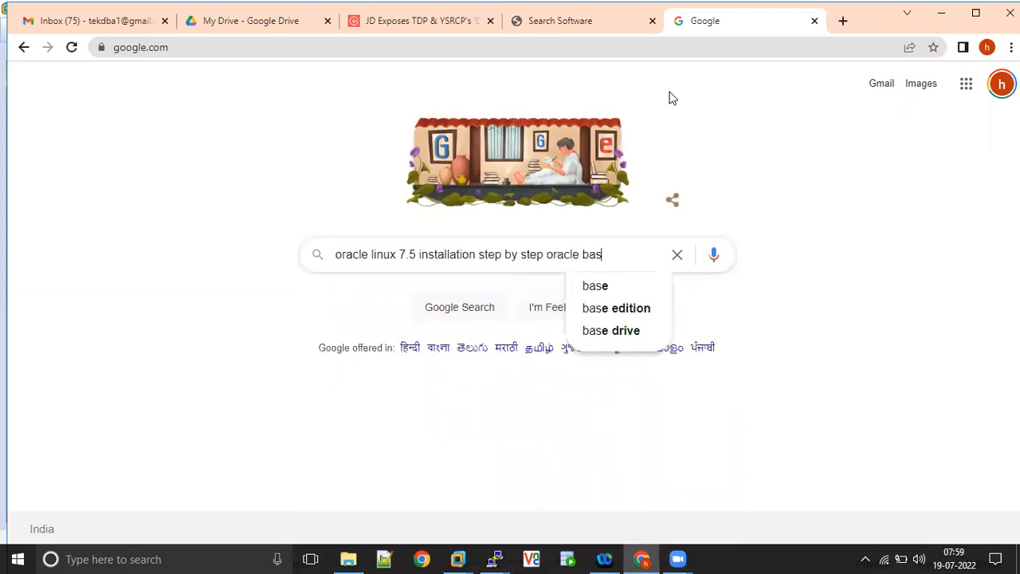
pyautogui.write('e')
pyautogui.press('Return')
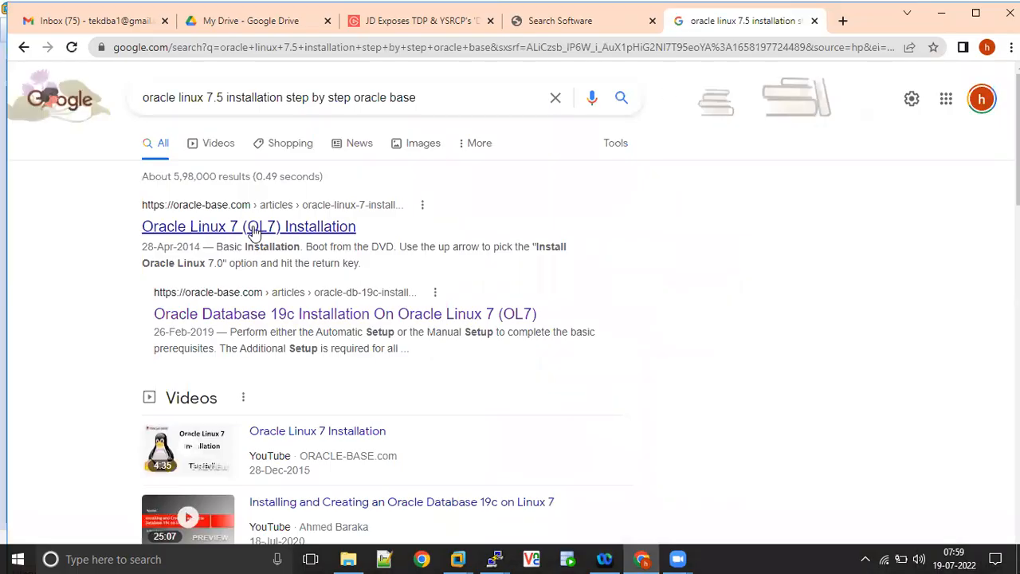
# - Open the ORACLE-BASE article "Oracle Linux 7 (OL7) Installation" and look through its basic installation steps
pyautogui.click(254, 228)
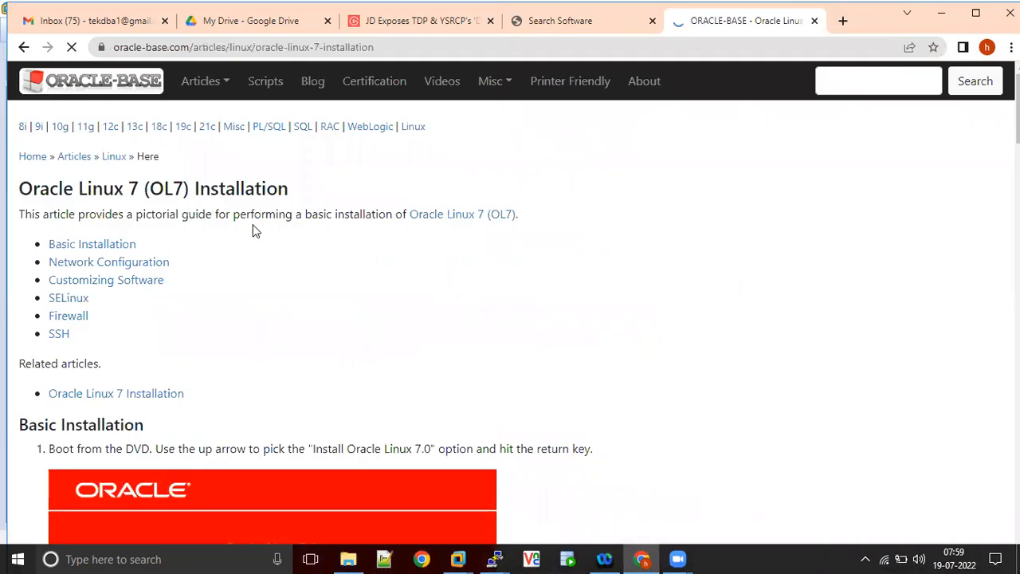
pyautogui.scroll(-10, 255, 230)
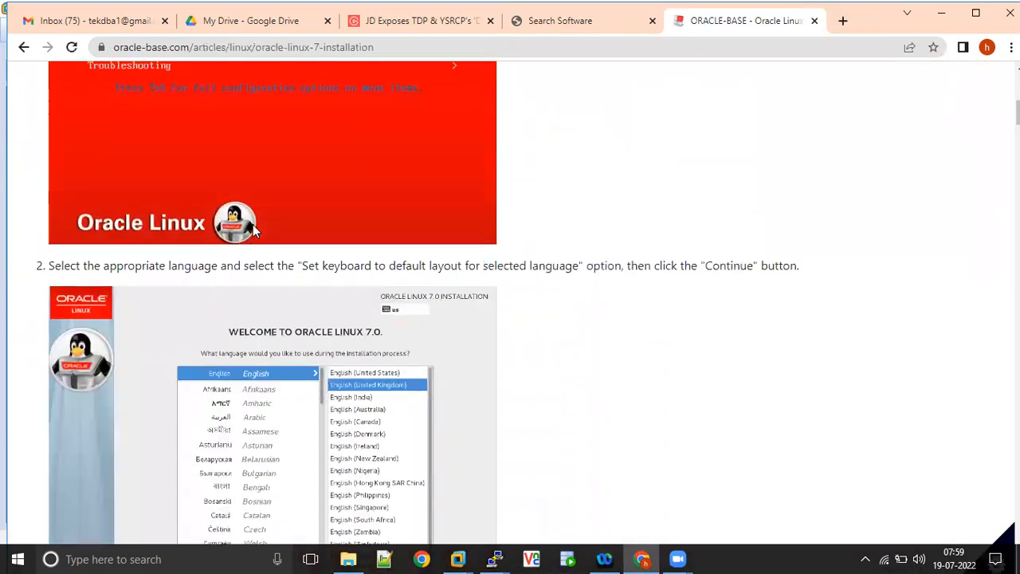
pyautogui.scroll(-20, 253, 224)
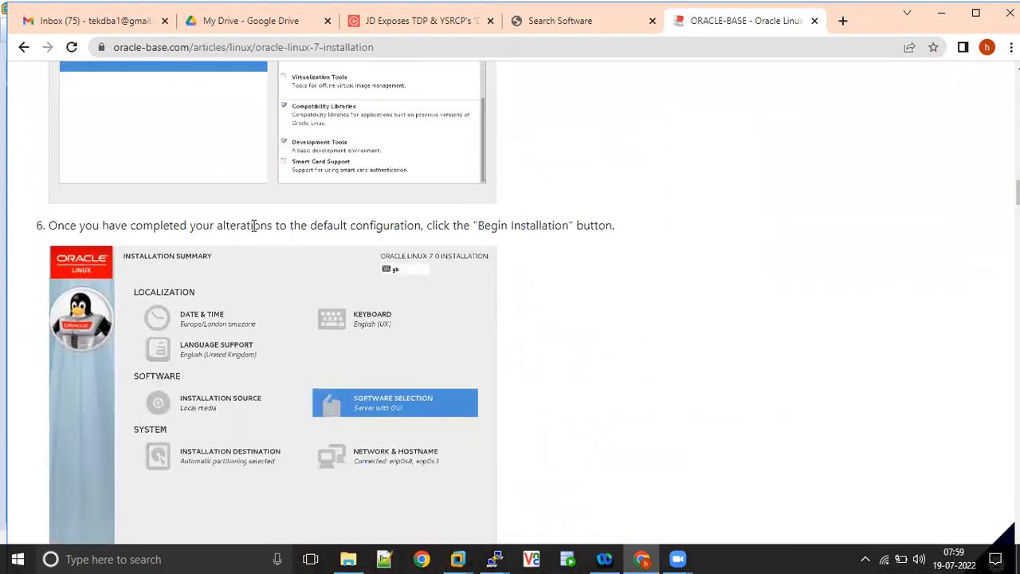
# - Return to the Google results and look through them for another Oracle Linux 7.5 installation guide
pyautogui.click(24, 48)
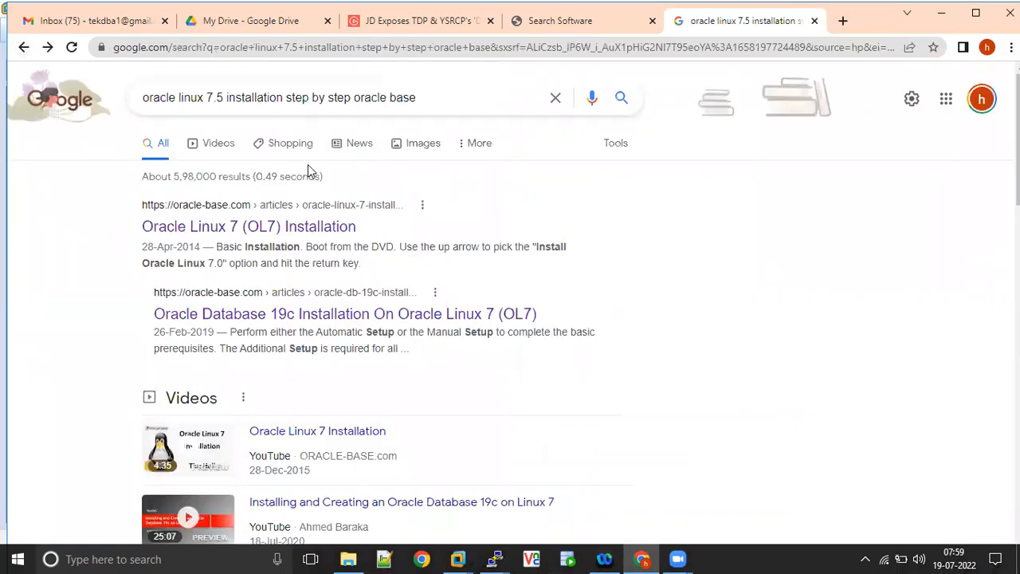
pyautogui.scroll(-1, 308, 172)
pyautogui.scroll(-15, 307, 166)
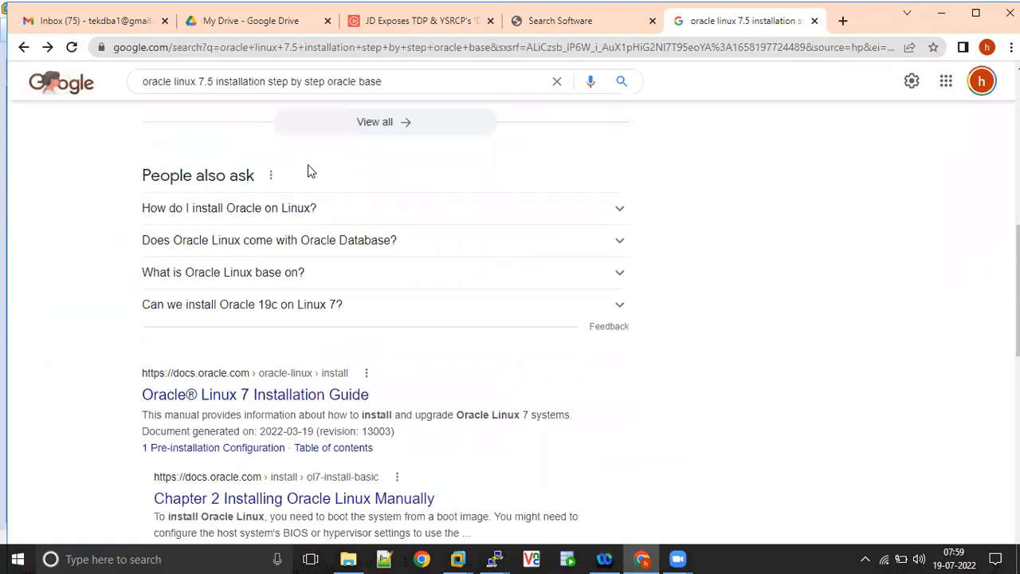
pyautogui.scroll(-1, 308, 172)
pyautogui.scroll(-2, 307, 172)
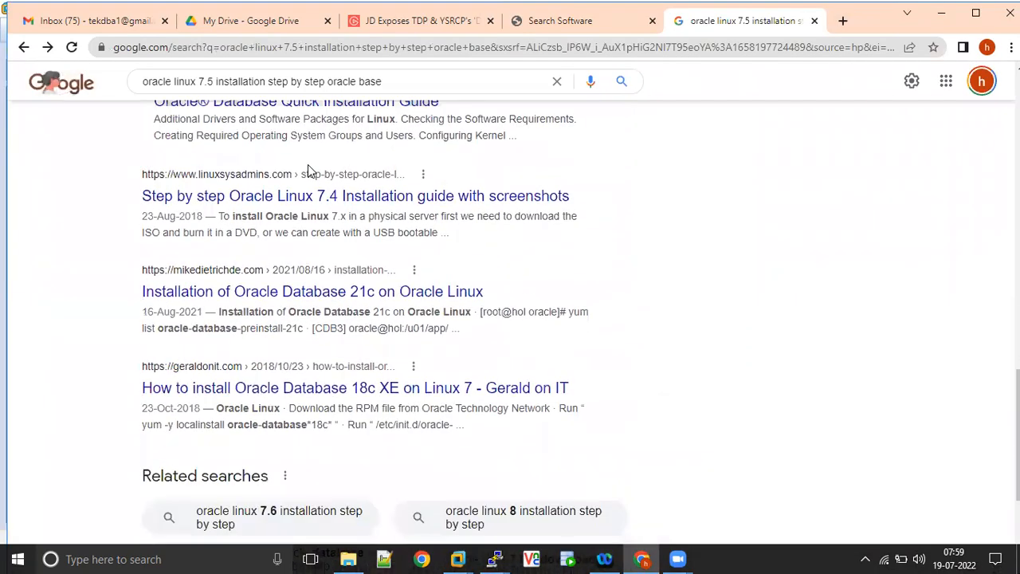
pyautogui.scroll(3, 308, 164)
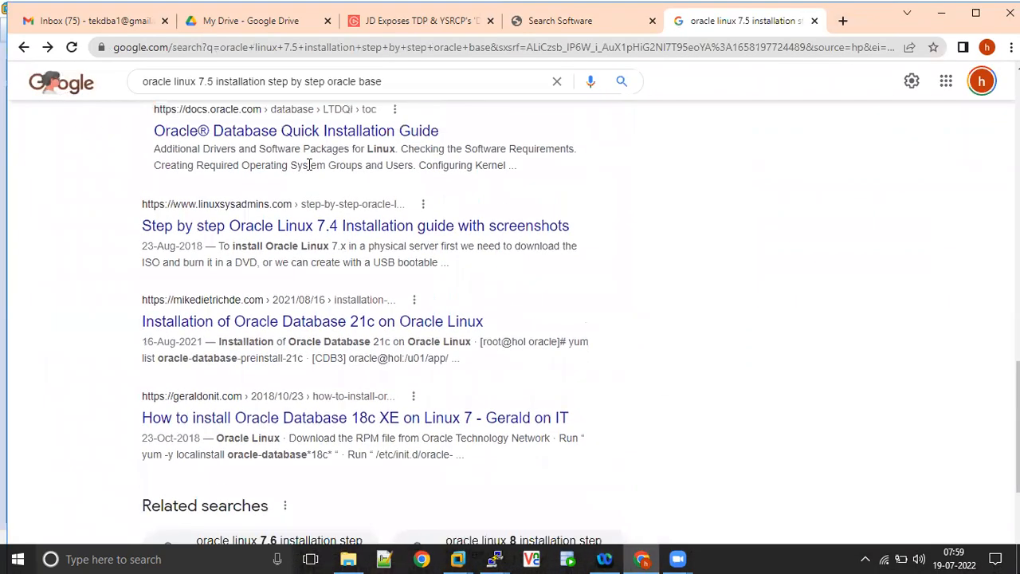
pyautogui.scroll(1, 311, 172)
pyautogui.scroll(-8, 310, 172)
pyautogui.scroll(1, 310, 173)
pyautogui.scroll(5, 310, 173)
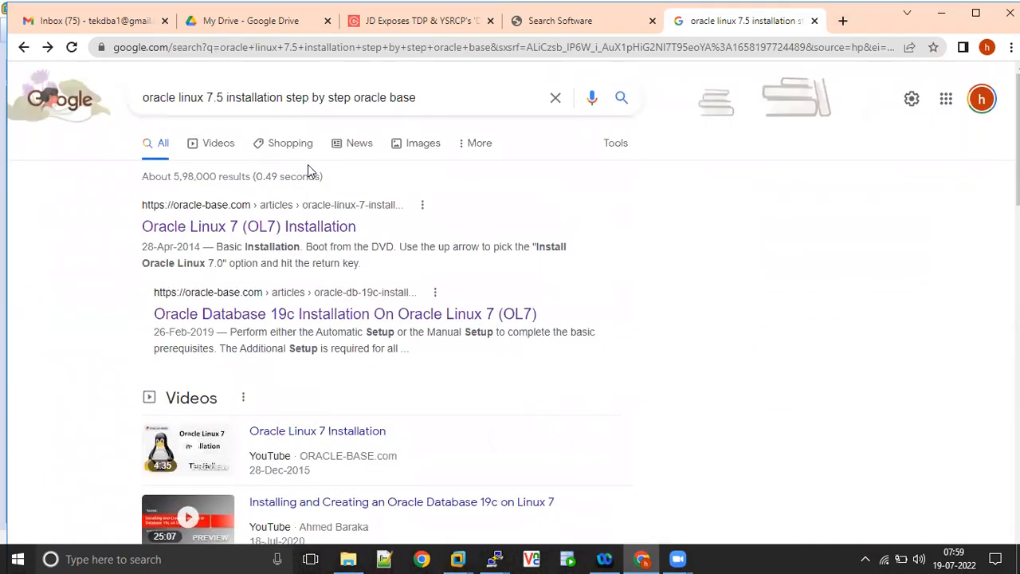
# - Shorten the Google search to "oracle linux 7.5 installation" and run it
pyautogui.click(418, 96)
pyautogui.press('BackSpace')
pyautogui.press('BackSpace')
pyautogui.press('BackSpace')
pyautogui.press('BackSpace')
pyautogui.press('BackSpace')
pyautogui.press('BackSpace')
pyautogui.press('BackSpace')
pyautogui.press('BackSpace')
pyautogui.press('BackSpace')
pyautogui.press('BackSpace')
pyautogui.press('BackSpace')
pyautogui.press('BackSpace')
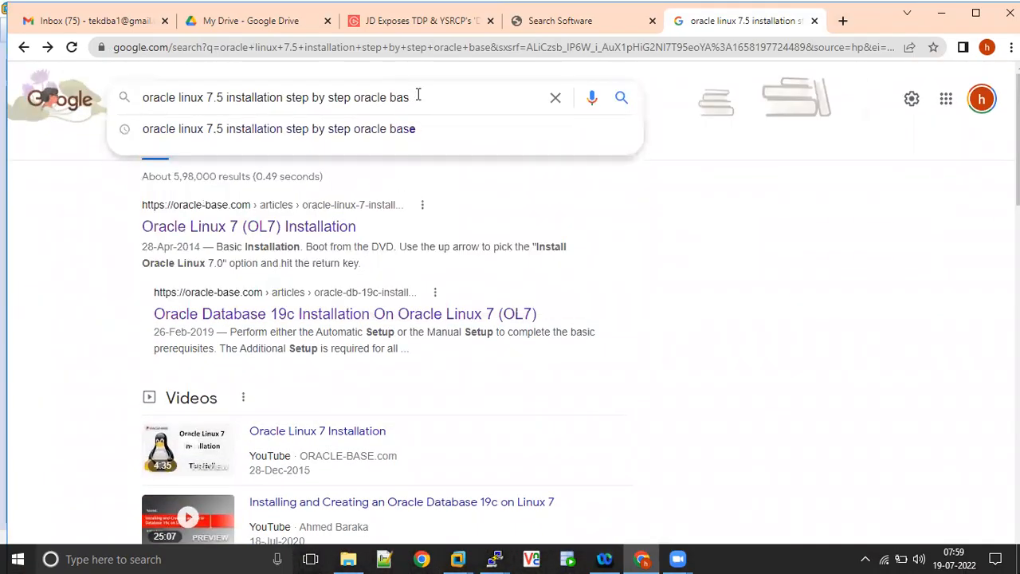
pyautogui.press('BackSpace')
pyautogui.press('BackSpace')
pyautogui.press('BackSpace')
pyautogui.press('BackSpace')
pyautogui.press('BackSpace')
pyautogui.press('BackSpace')
pyautogui.press('BackSpace')
pyautogui.press('BackSpace')
pyautogui.press('BackSpace')
pyautogui.press('BackSpace')
pyautogui.press('BackSpace')
pyautogui.press('BackSpace')
pyautogui.press('BackSpace')
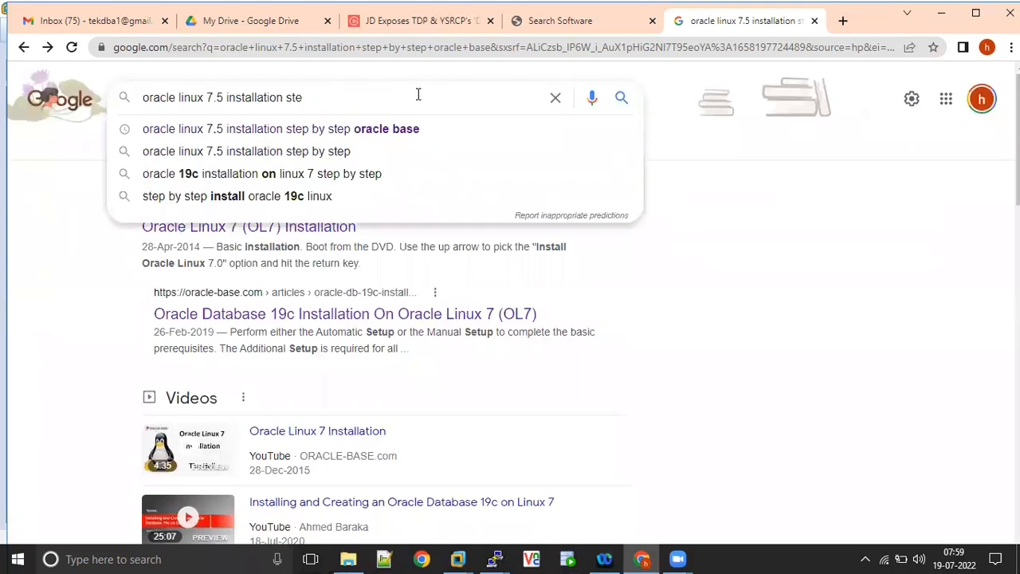
pyautogui.press('Return')
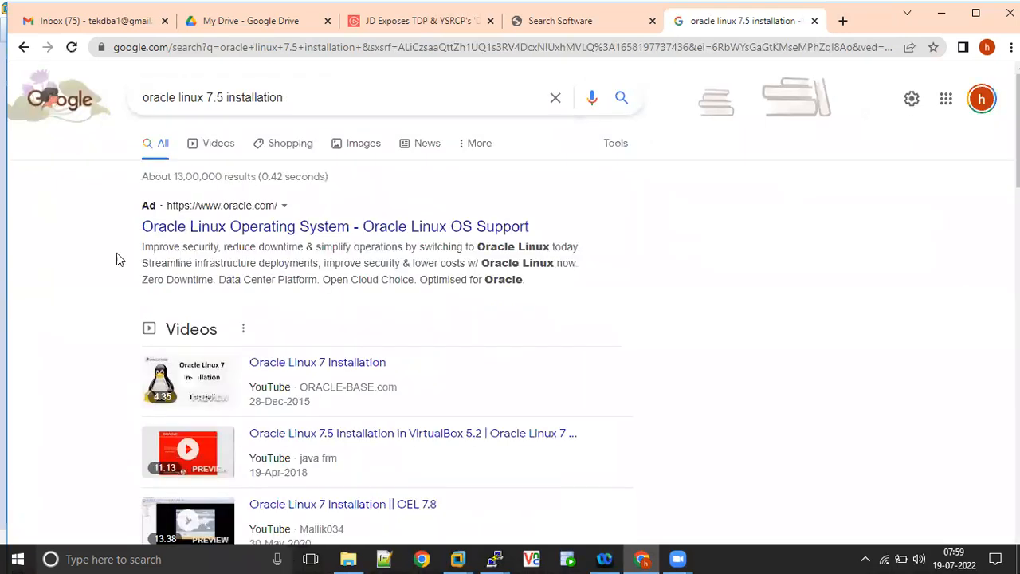
# - Look through the results for "oracle linux 7.5 installation" to find a suitable installation guide
pyautogui.scroll(-1, 117, 257)
pyautogui.scroll(-5, 116, 256)
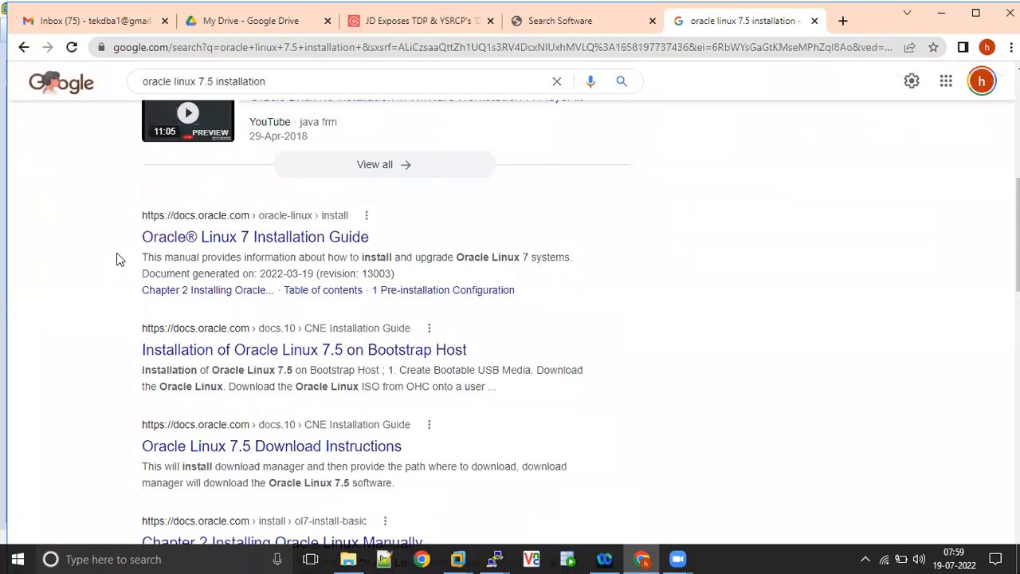
pyautogui.scroll(-2, 117, 257)
pyautogui.scroll(-2, 116, 259)
pyautogui.scroll(-6, 117, 259)
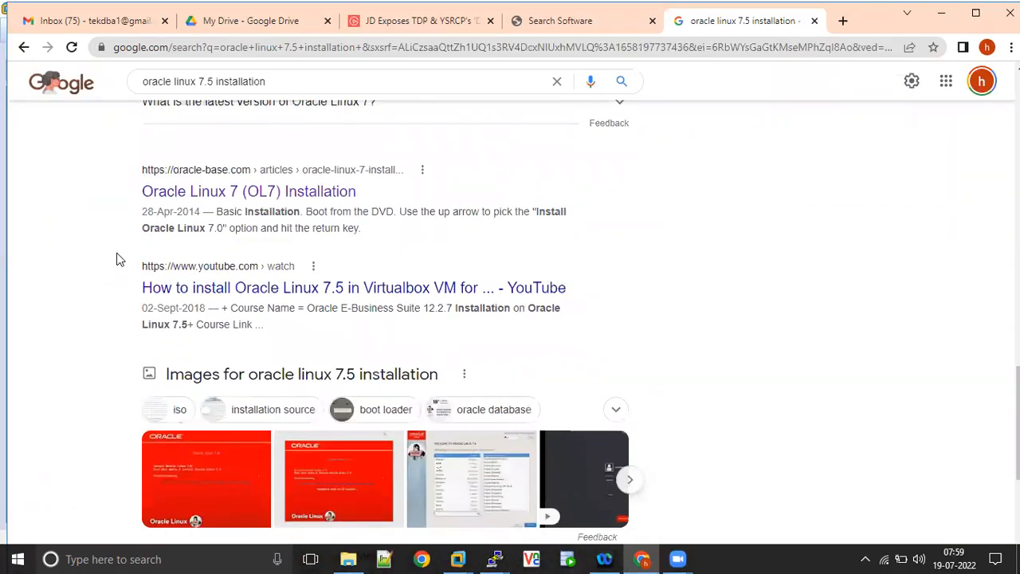
pyautogui.scroll(-4, 116, 259)
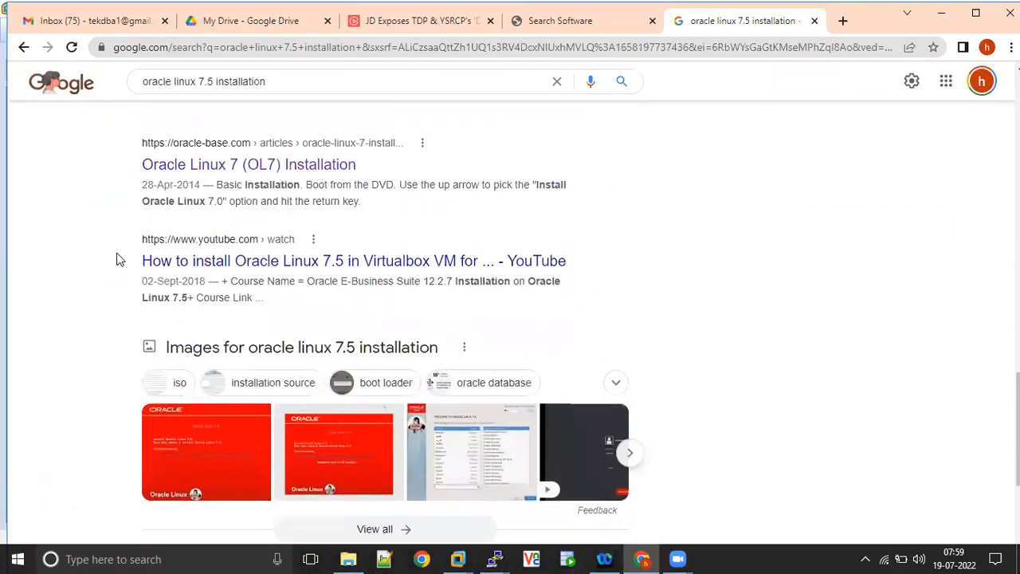
pyautogui.scroll(10, 116, 259)
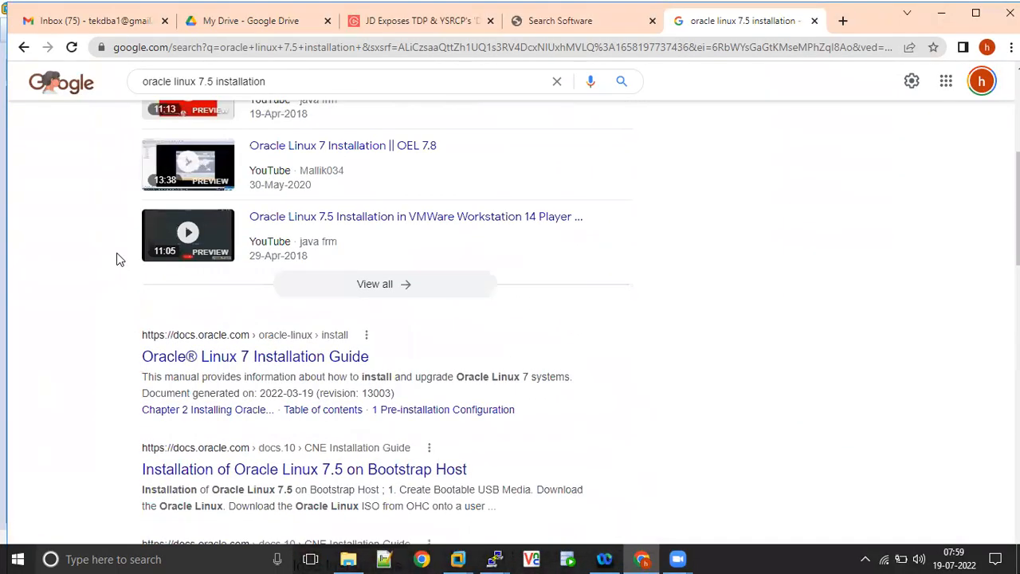
pyautogui.scroll(-2, 116, 259)
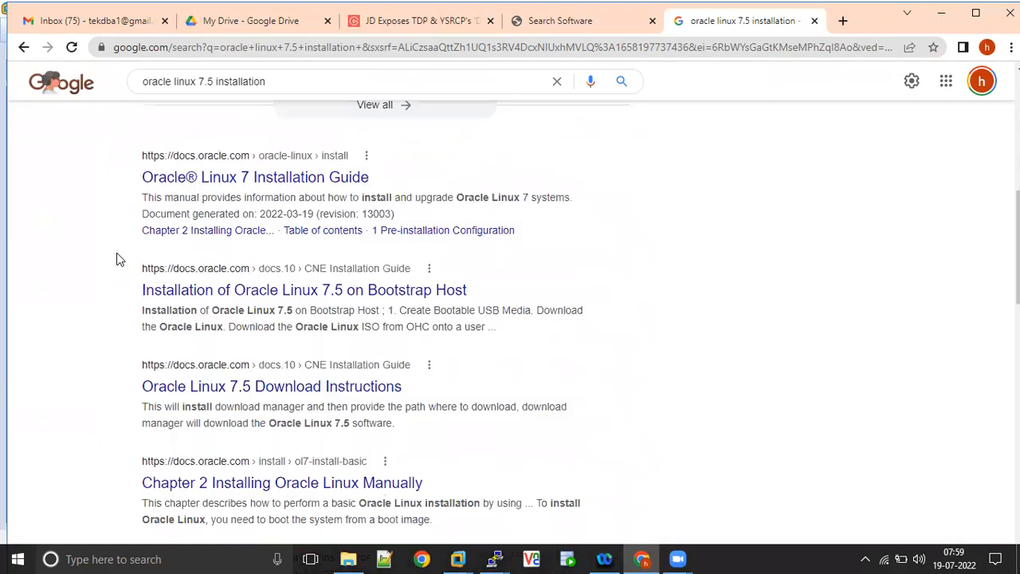
pyautogui.scroll(-1, 117, 259)
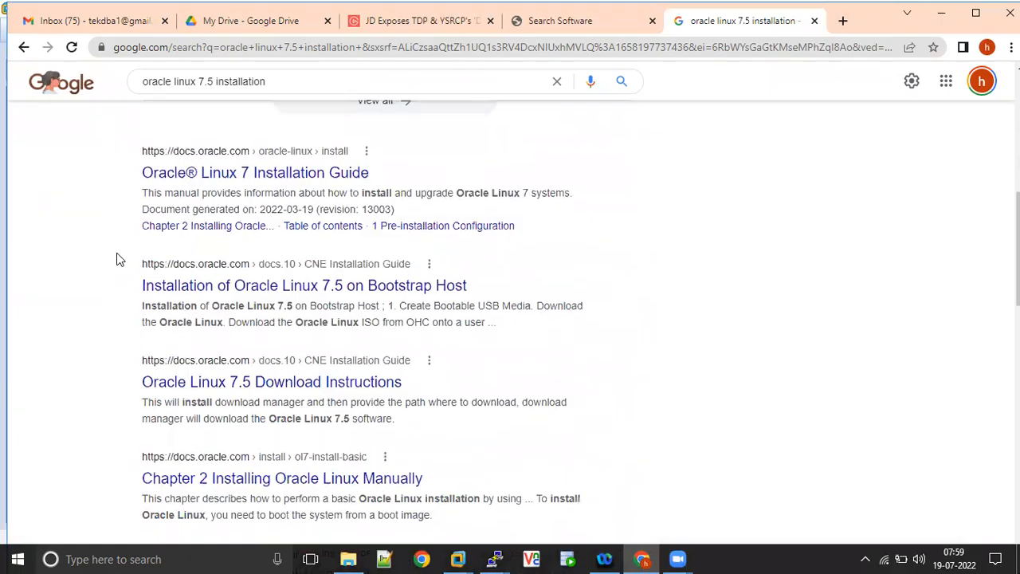
pyautogui.scroll(7, 116, 259)
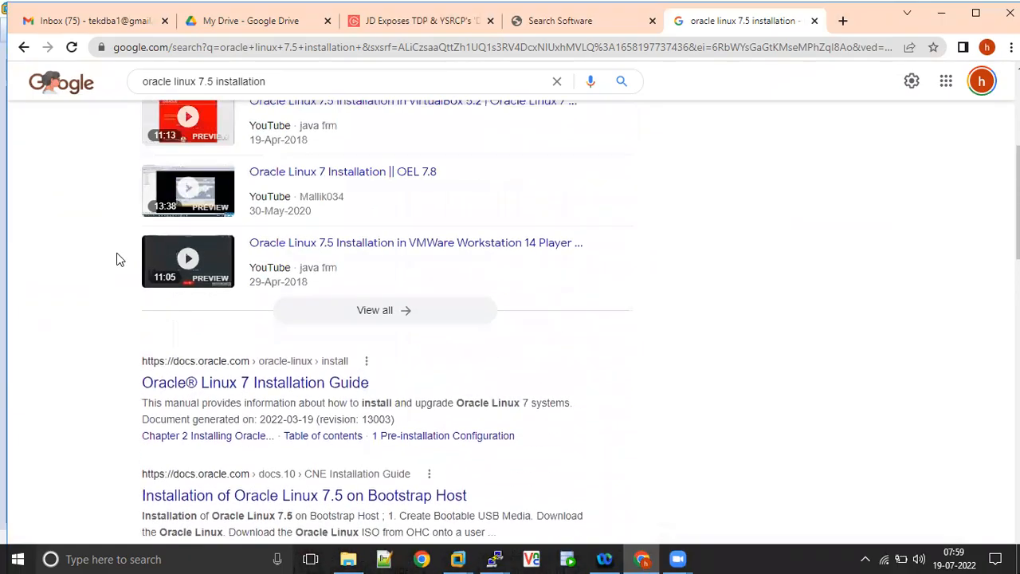
pyautogui.scroll(-6, 117, 259)
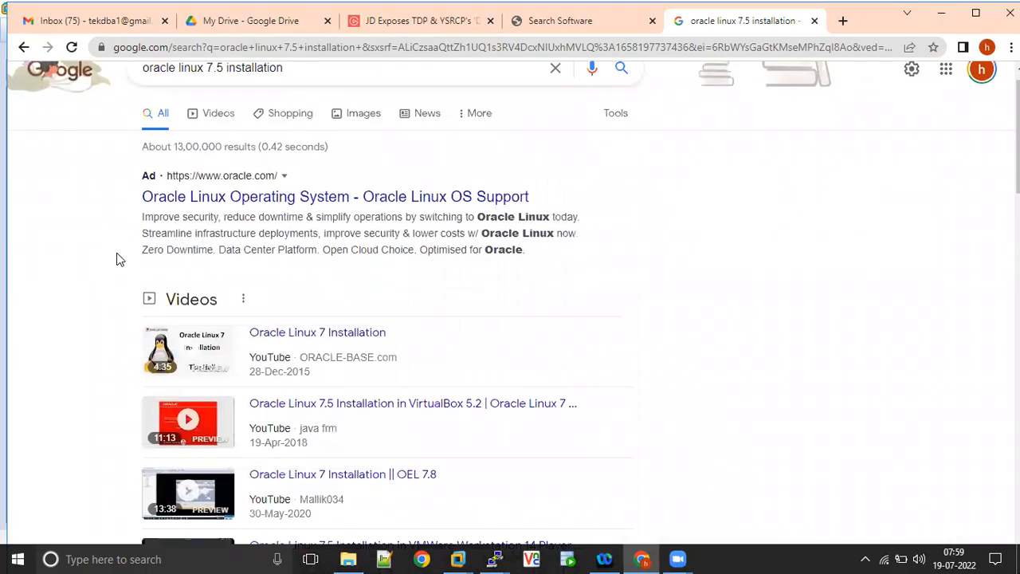
# - Open Oracle's "Oracle Linux 7 Installation Guide" for a brief look, and go back to the search results
pyautogui.click(257, 235)
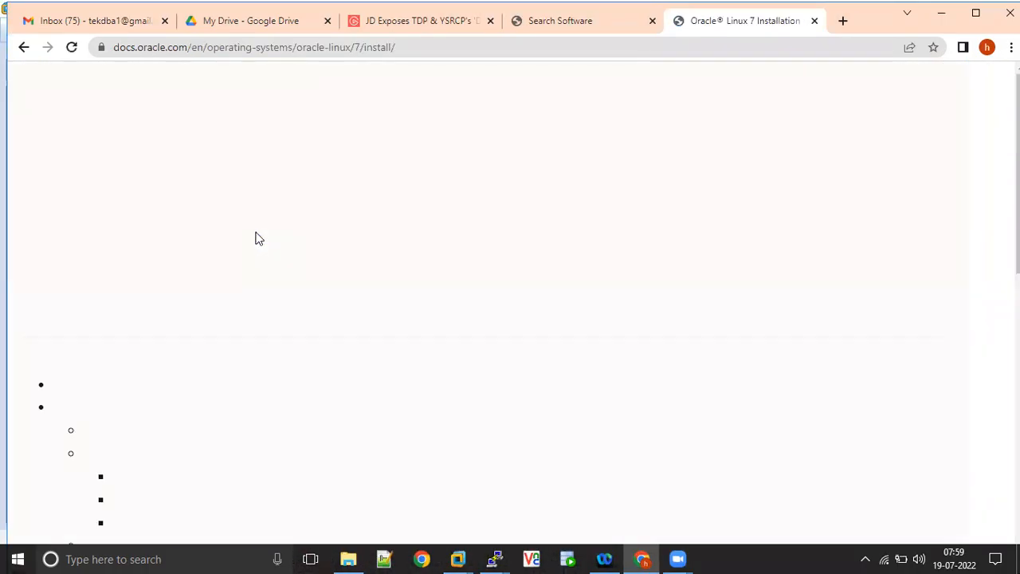
pyautogui.click(24, 47)
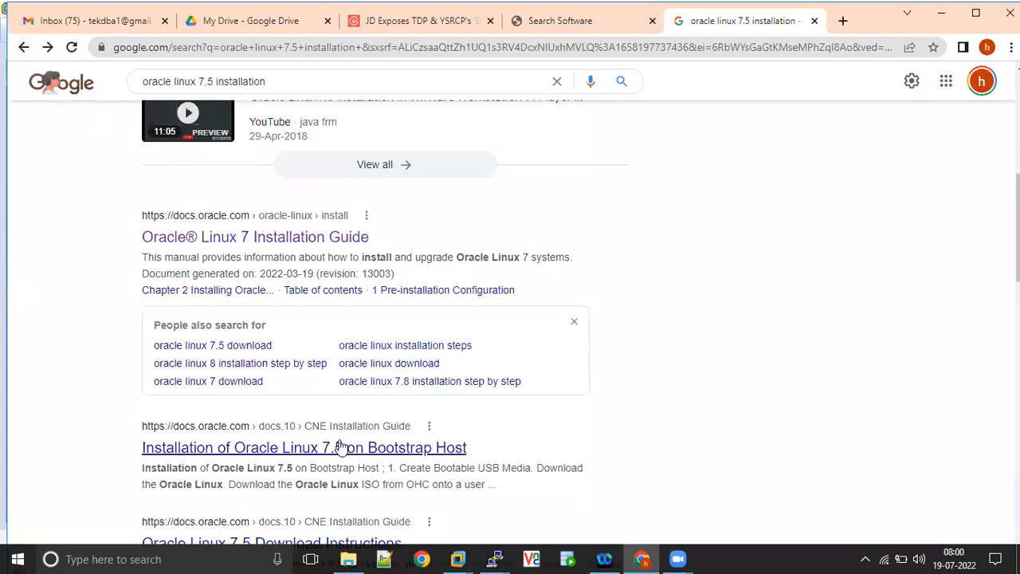
pyautogui.scroll(-6, 486, 406)
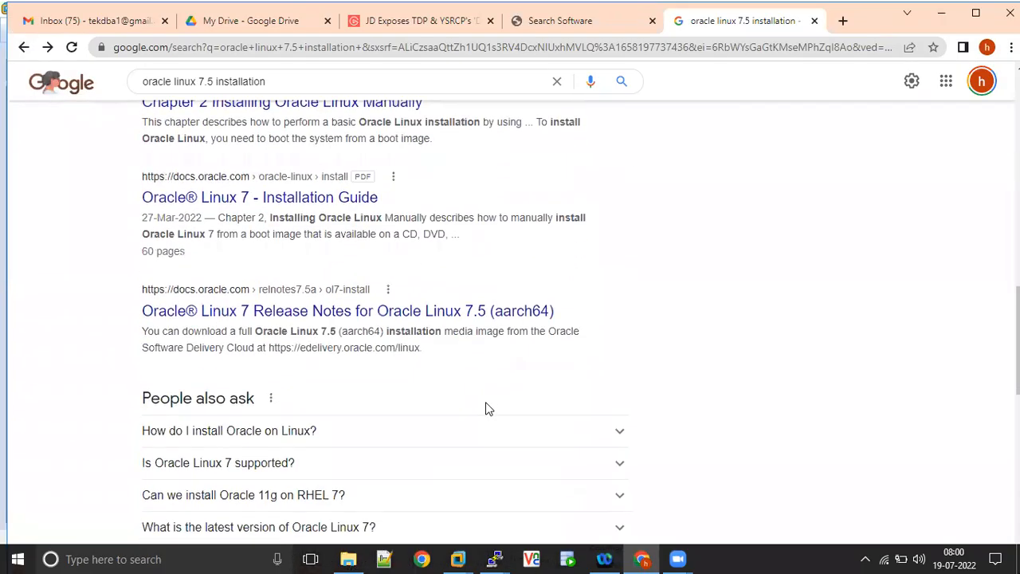
# - Switch to File Explorer and view the properties of the oracle_linux_7.5 disc image on New Volume (E:)
pyautogui.hotkey('alt', 'Tab')
pyautogui.click(349, 559)
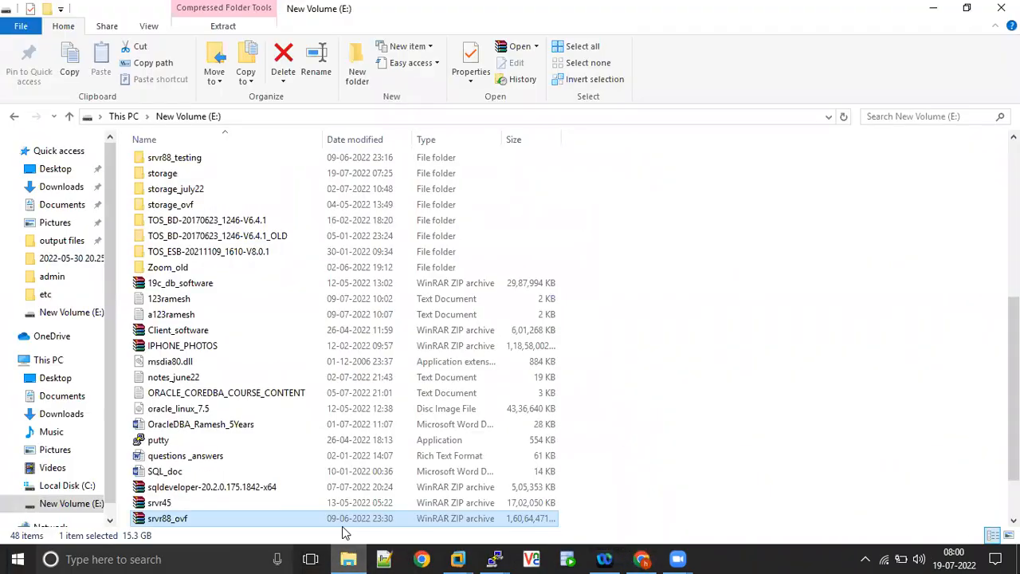
pyautogui.click(197, 410)
pyautogui.rightClick(196, 410)
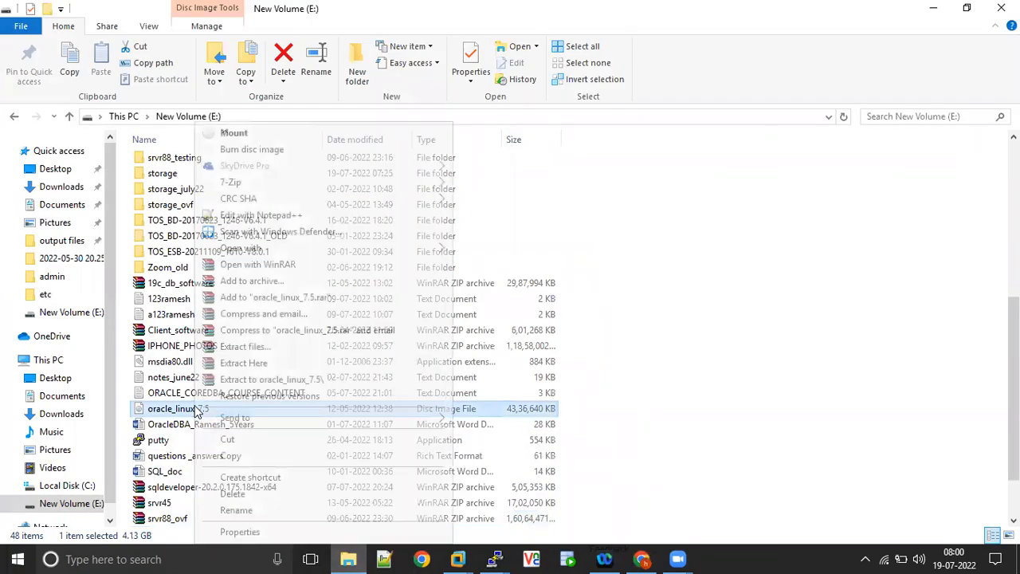
pyautogui.click(239, 532)
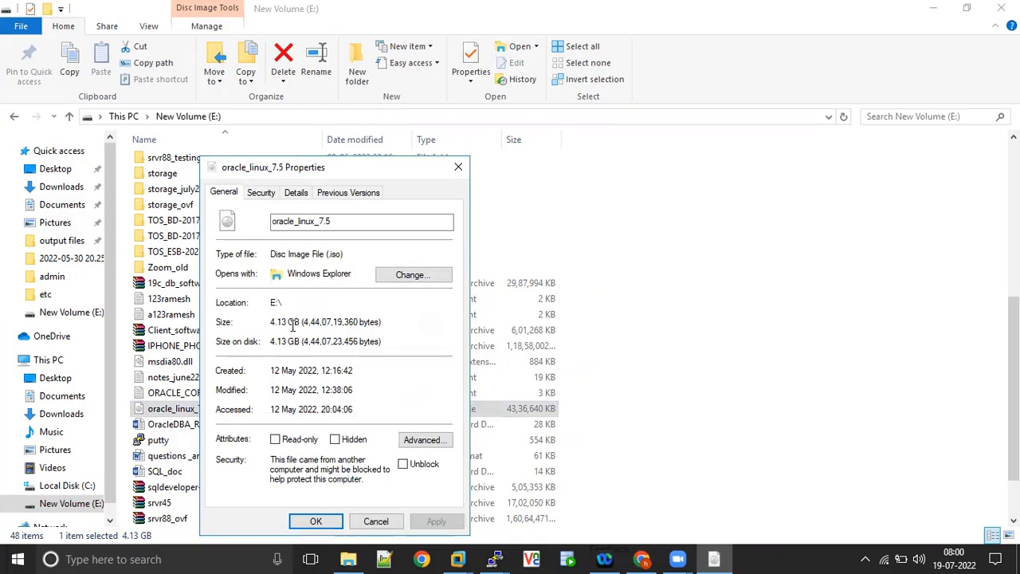
# - Switch back to Chrome and start downloading V975367-01.iso, Oracle Linux Release 7 Update 5 for x86 (64 bit), from Oracle Software Delivery Cloud
pyautogui.click(641, 558)
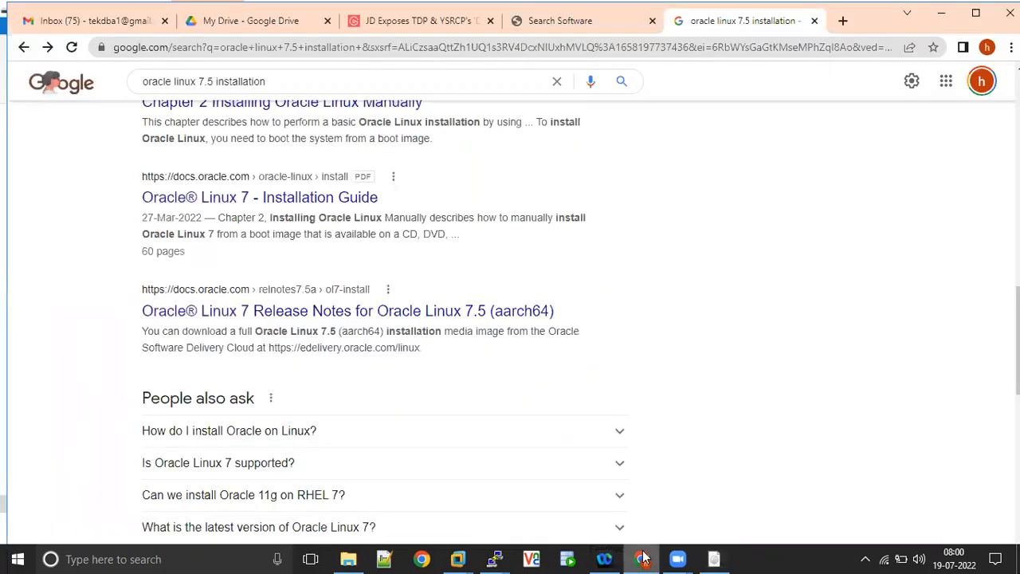
pyautogui.click(607, 26)
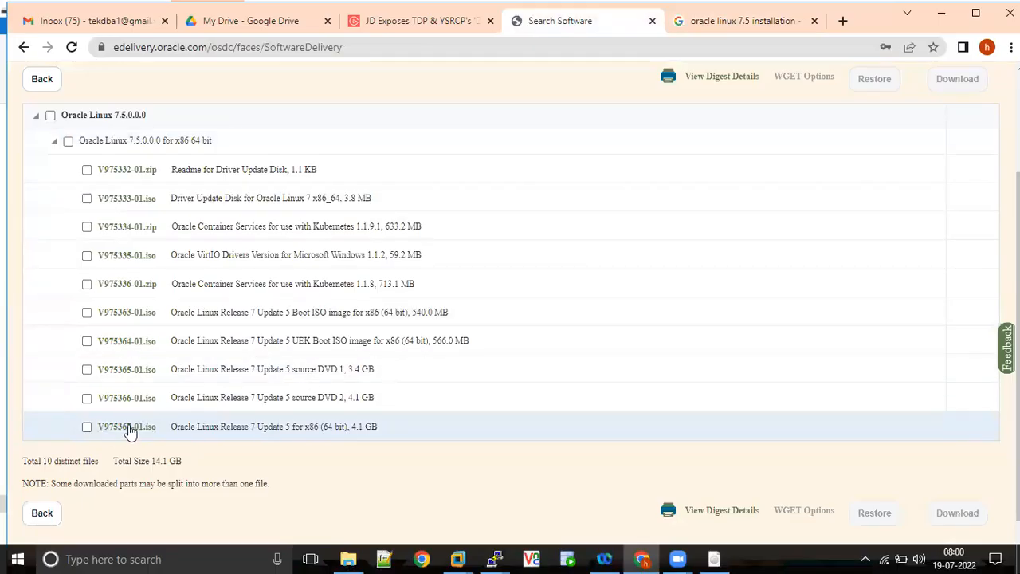
pyautogui.rightClick(130, 429)
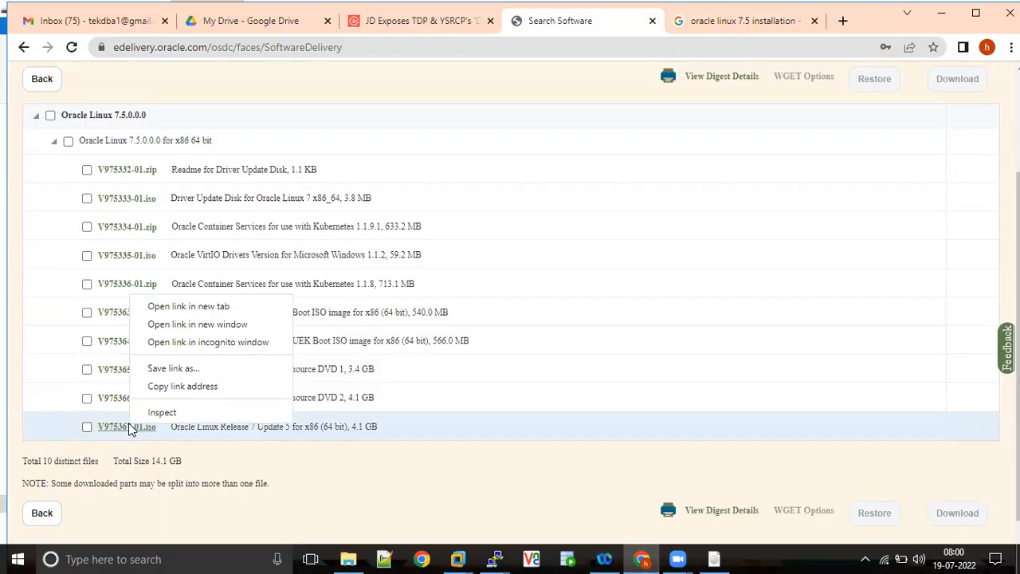
pyautogui.click(325, 483)
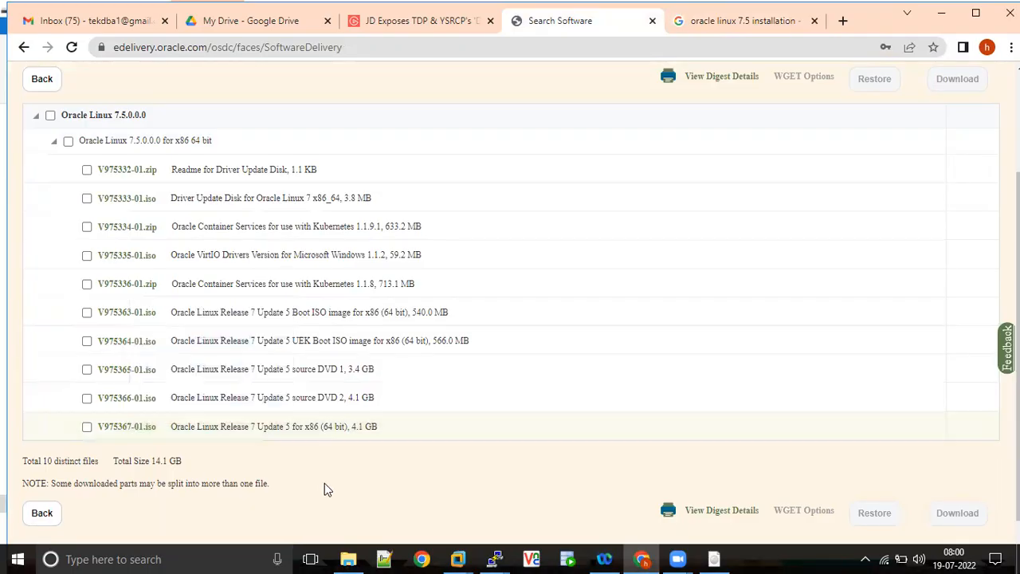
pyautogui.rightClick(145, 425)
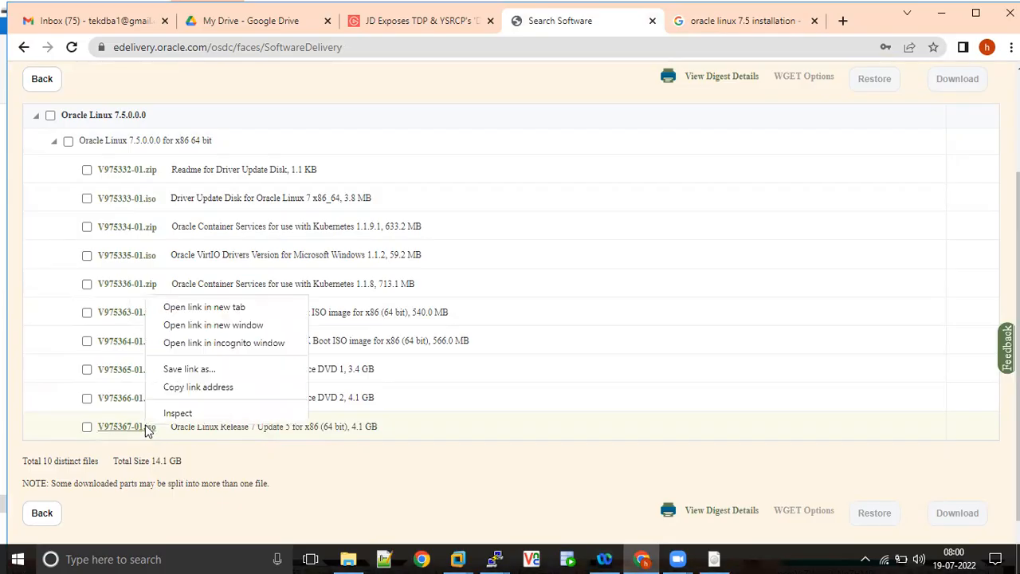
pyautogui.click(238, 307)
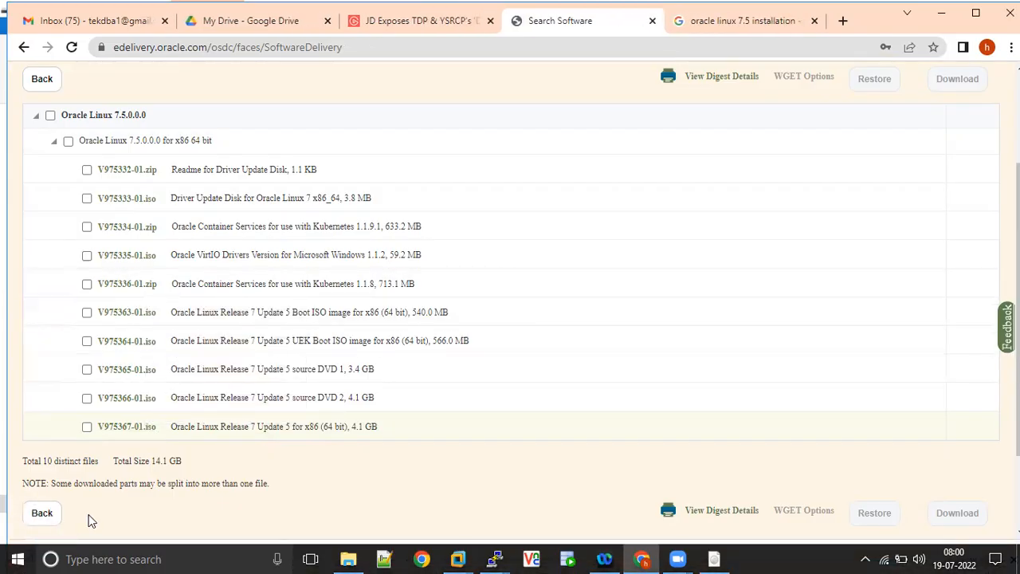
# - Open the browser's download list and cancel the V975367-01.iso download
pyautogui.scroll(-3, 671, 335)
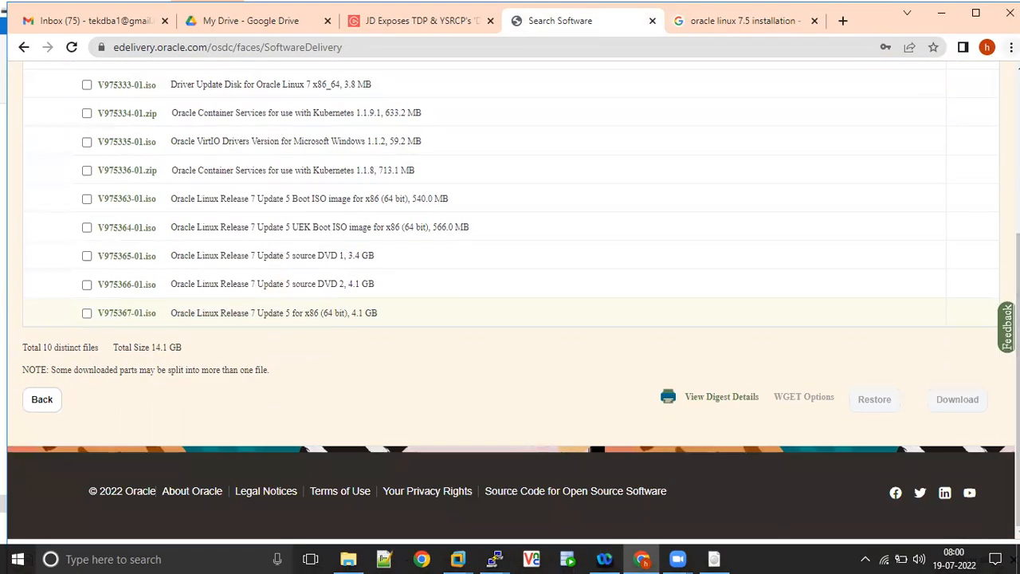
pyautogui.click(1011, 47)
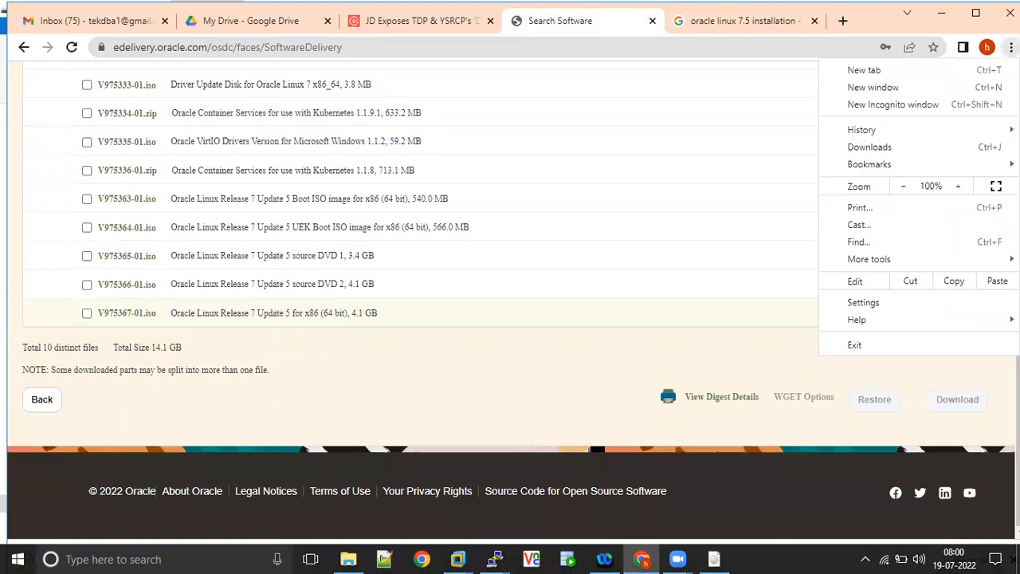
pyautogui.click(880, 147)
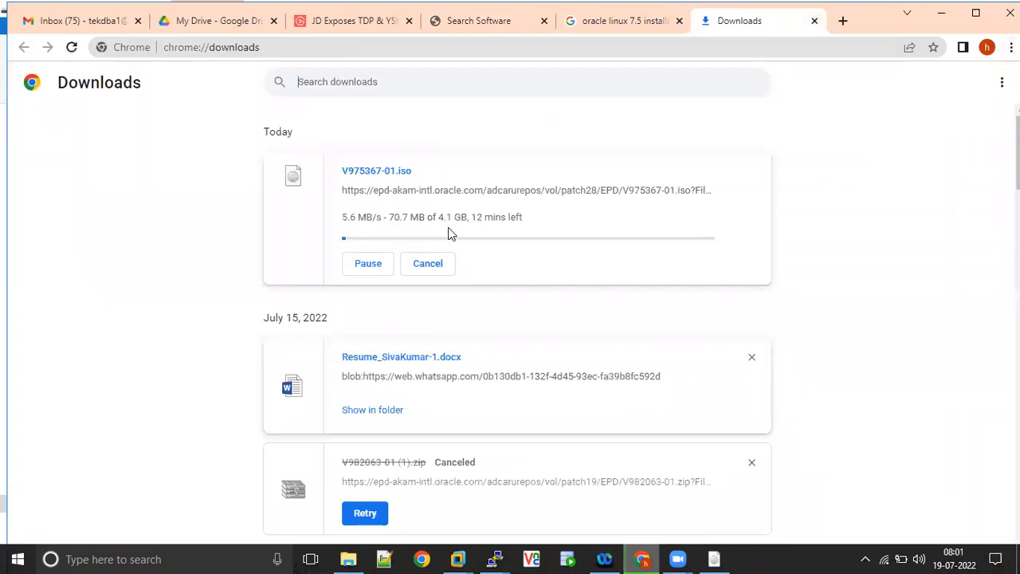
pyautogui.click(435, 266)
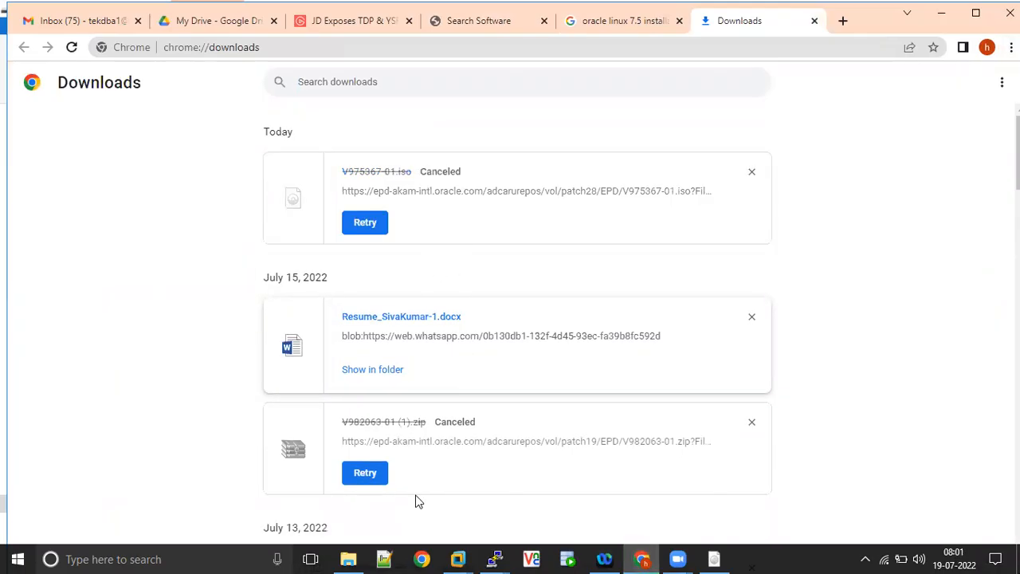
# - Switch to File Explorer and open the New Volume (E:) drive from This PC
pyautogui.click(348, 558)
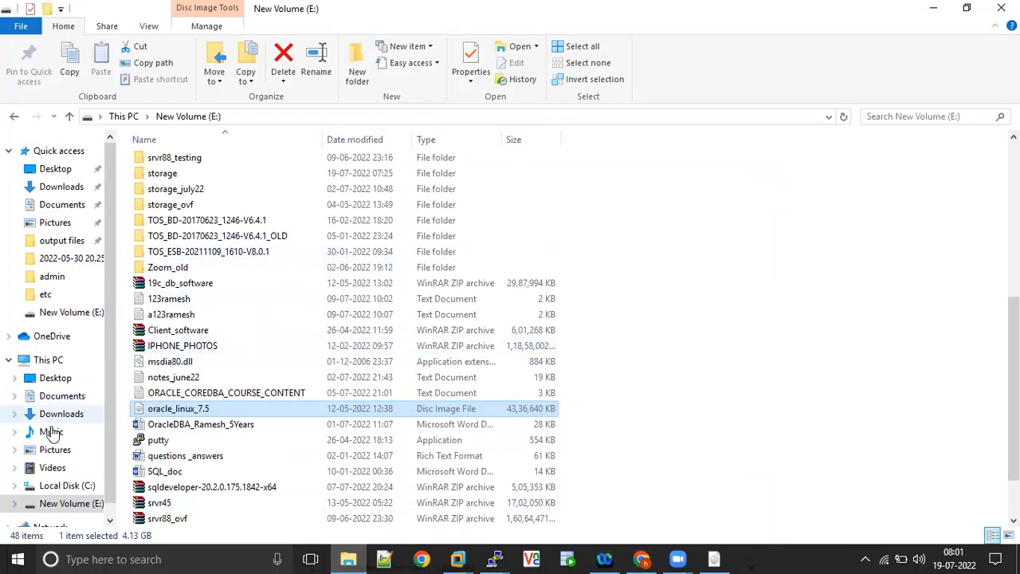
pyautogui.click(47, 359)
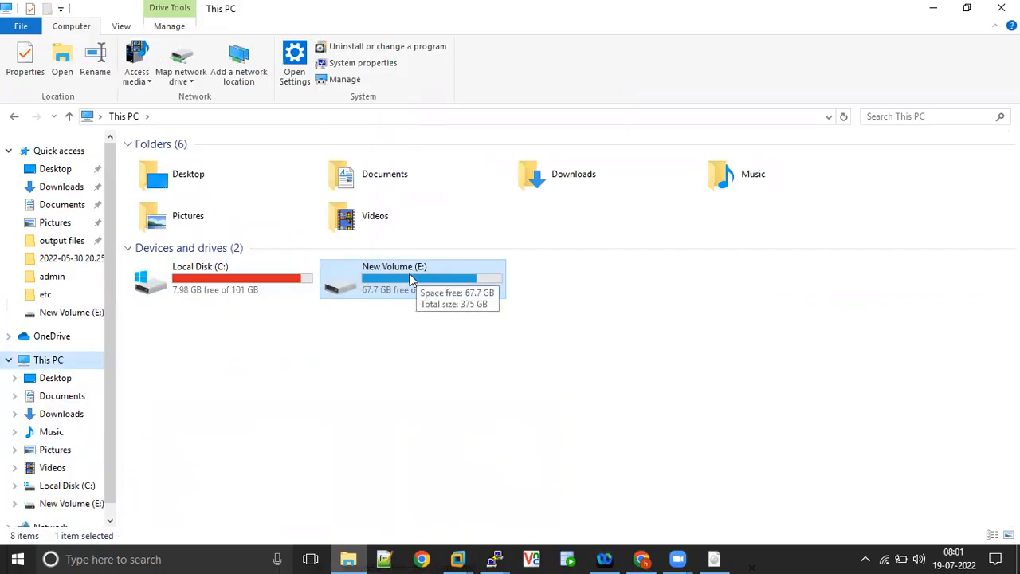
pyautogui.doubleClick(401, 285)
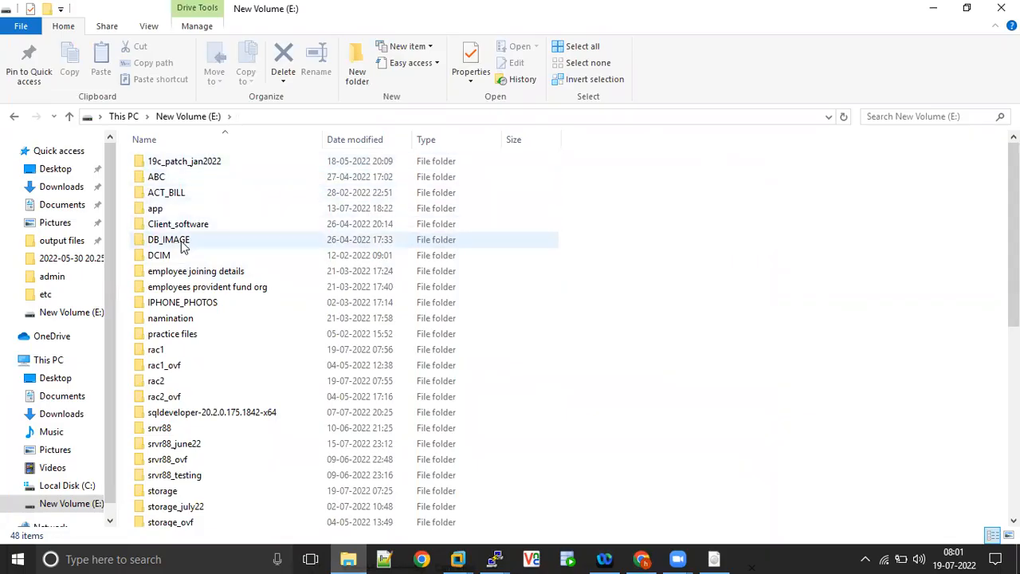
# - Check the contents of the DB_IMAGE folder on New Volume (E:) and permanently delete the folder
pyautogui.doubleClick(180, 241)
pyautogui.press('BackSpace')
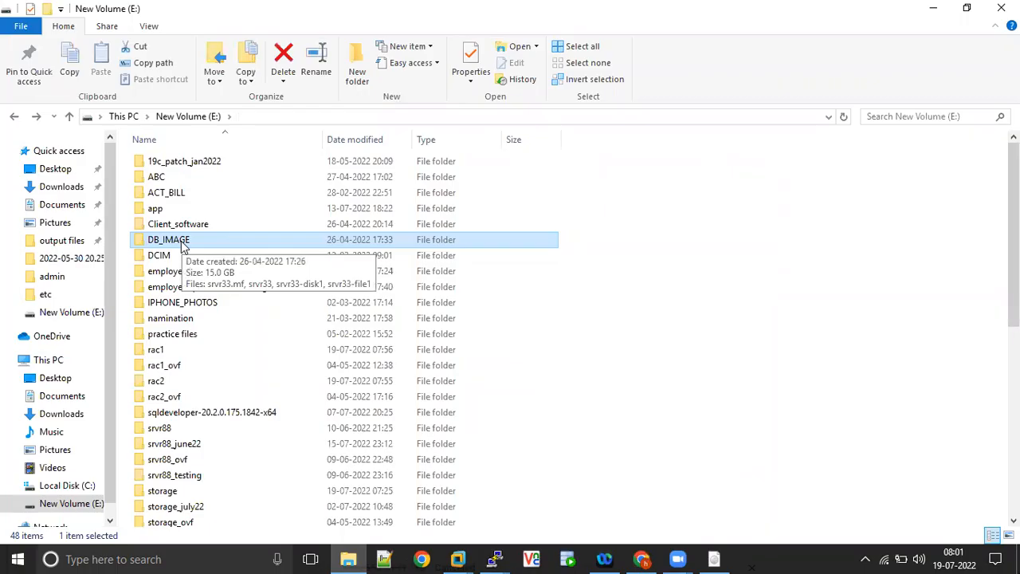
pyautogui.hotkey('shift', 'Delete')
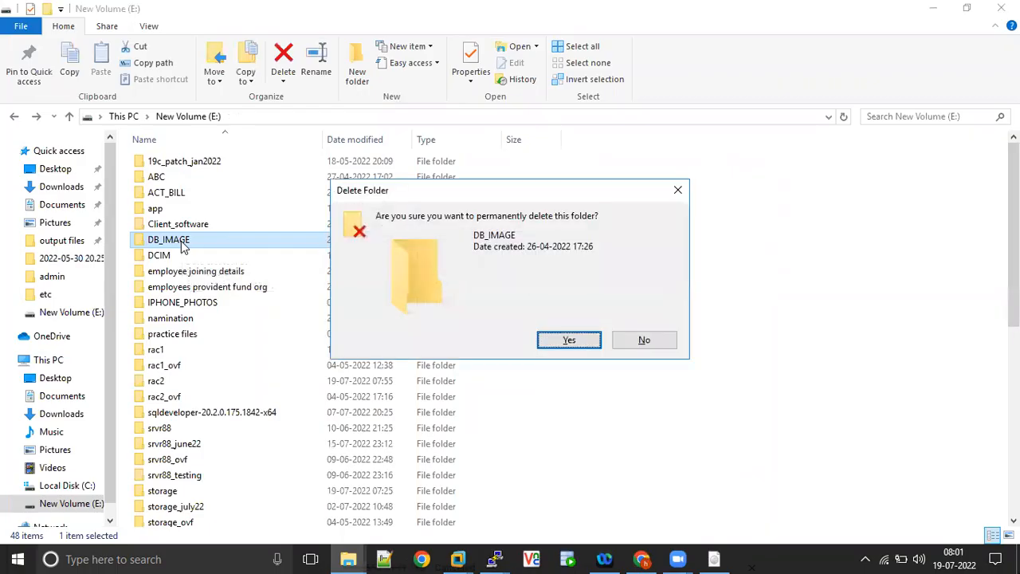
pyautogui.press('Return')
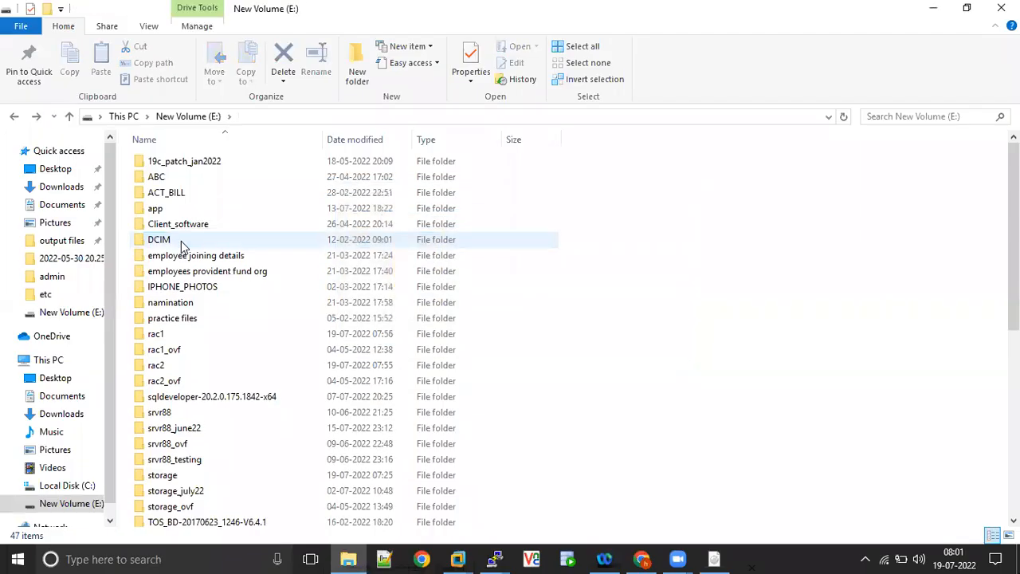
# - Find the srvr45 ZIP archive on New Volume (E:) and permanently delete it
pyautogui.click(192, 401)
pyautogui.press('Down')
pyautogui.press('Down')
pyautogui.press('Down')
pyautogui.press('Down')
pyautogui.press('Down')
pyautogui.press('Down')
pyautogui.press('Down')
pyautogui.press('Down')
pyautogui.press('Down')
pyautogui.press('Down')
pyautogui.press('Down')
pyautogui.press('Down')
pyautogui.press('Down')
pyautogui.press('Down')
pyautogui.press('Down')
pyautogui.press('Down')
pyautogui.press('Down')
pyautogui.press('Down')
pyautogui.press('Down')
pyautogui.press('Down')
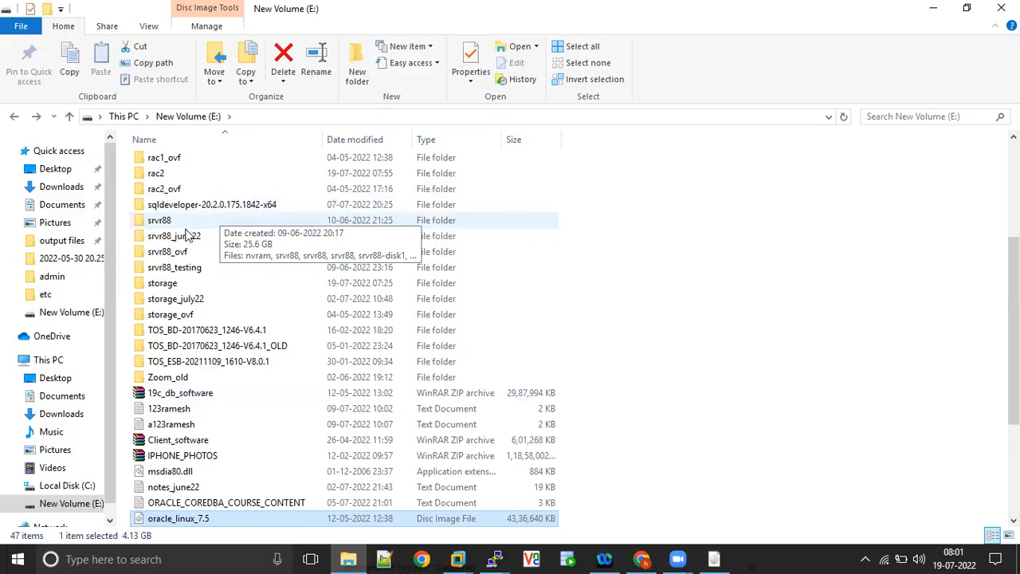
pyautogui.click(192, 436)
pyautogui.press('Down')
pyautogui.press('End')
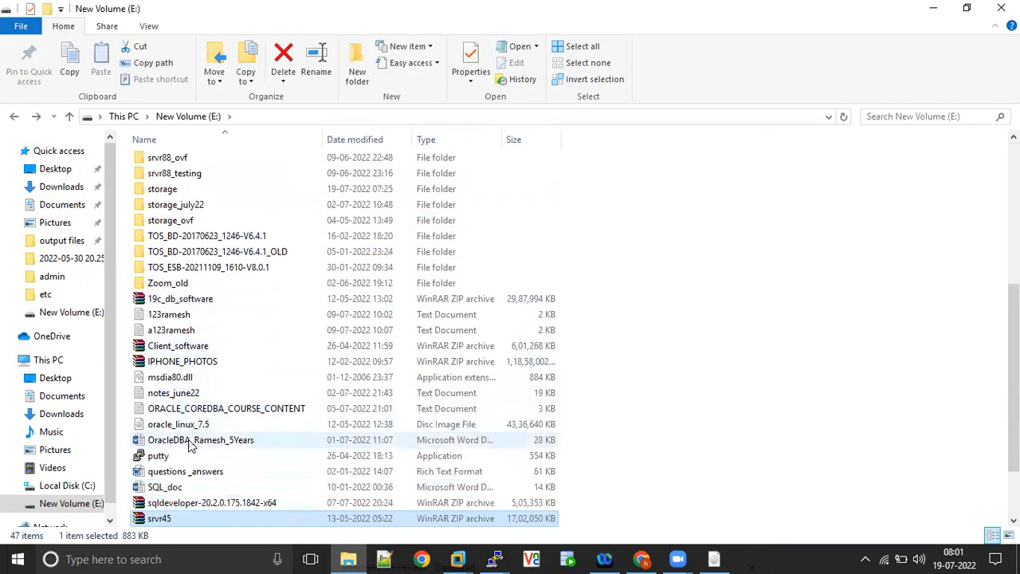
pyautogui.press('Down')
pyautogui.press('Down')
pyautogui.press('Down')
pyautogui.press('Down')
pyautogui.press('Down')
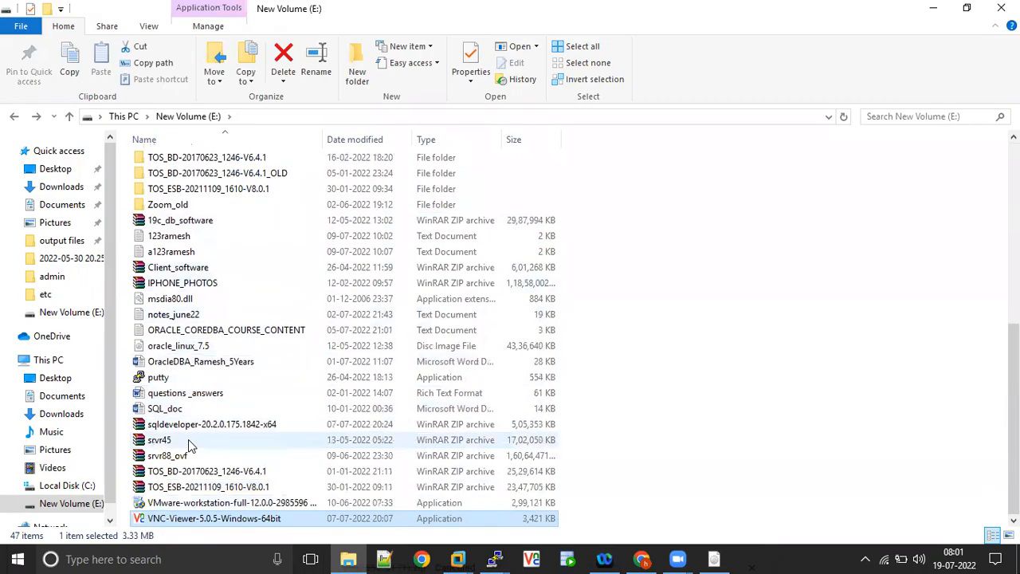
pyautogui.click(191, 443)
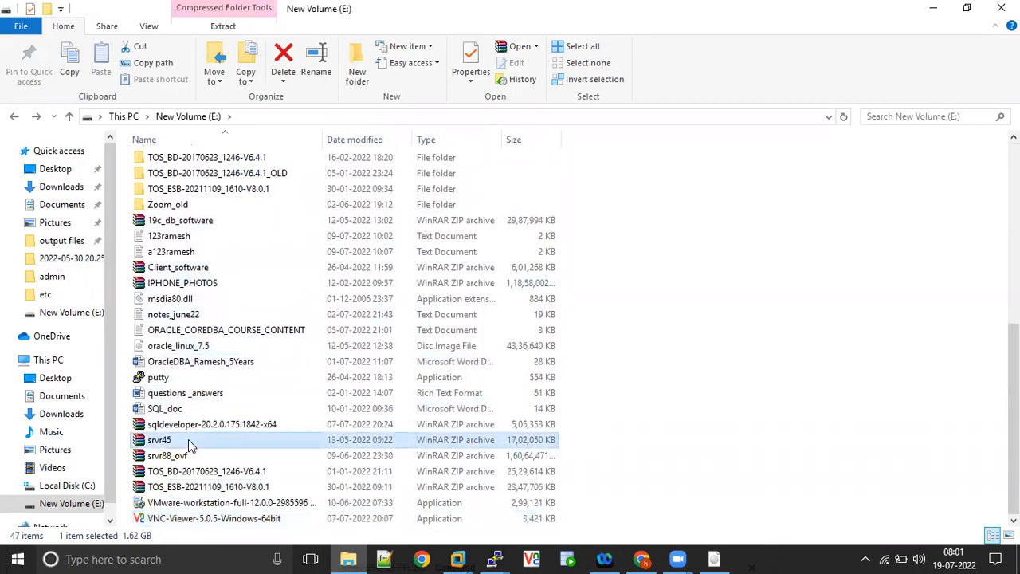
pyautogui.hotkey('shift', 'Delete')
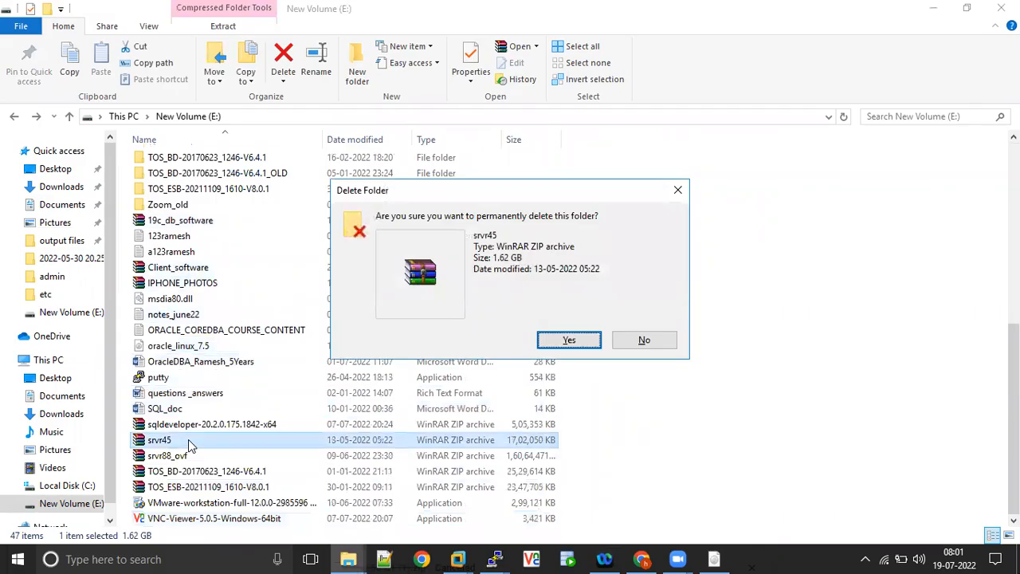
pyautogui.press('Return')
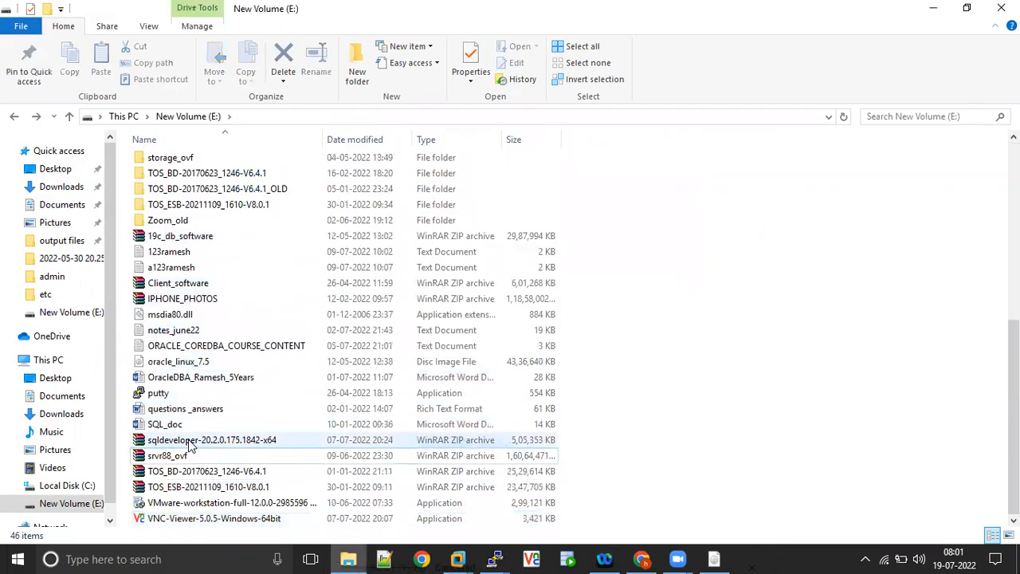
# - Review the drives' free space in This PC and open Local Disk (C:) to view its contents
pyautogui.click(182, 303)
pyautogui.press('Up')
pyautogui.press('Up')
pyautogui.press('Up')
pyautogui.press('Up')
pyautogui.press('Up')
pyautogui.press('Up')
pyautogui.press('Up')
pyautogui.press('Up')
pyautogui.press('Up')
pyautogui.press('Up')
pyautogui.press('Up')
pyautogui.press('Up')
pyautogui.press('Up')
pyautogui.press('Up')
pyautogui.press('Up')
pyautogui.press('Up')
pyautogui.press('Up')
pyautogui.press('Up')
pyautogui.press('Up')
pyautogui.press('Up')
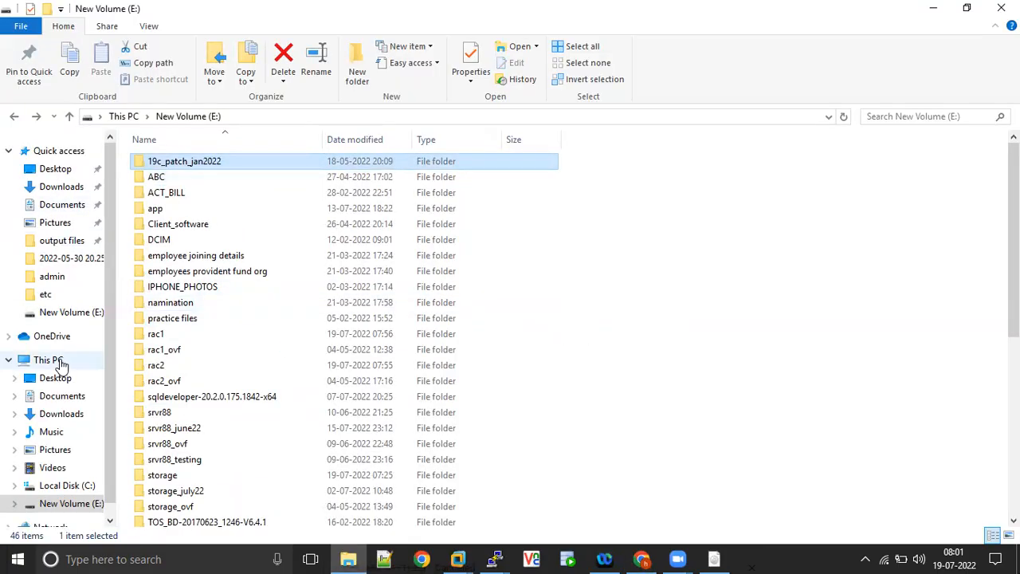
pyautogui.click(60, 361)
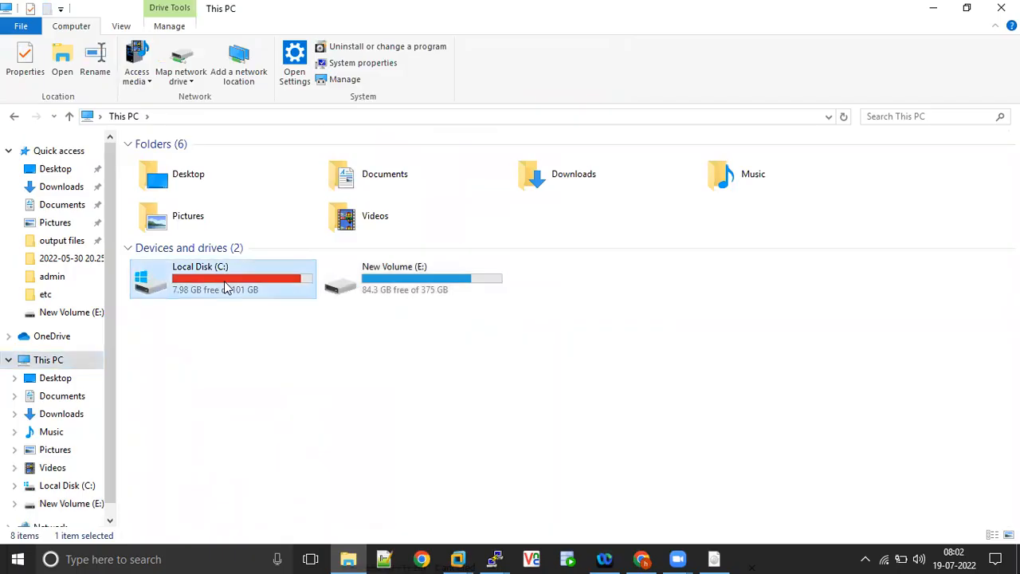
pyautogui.doubleClick(224, 281)
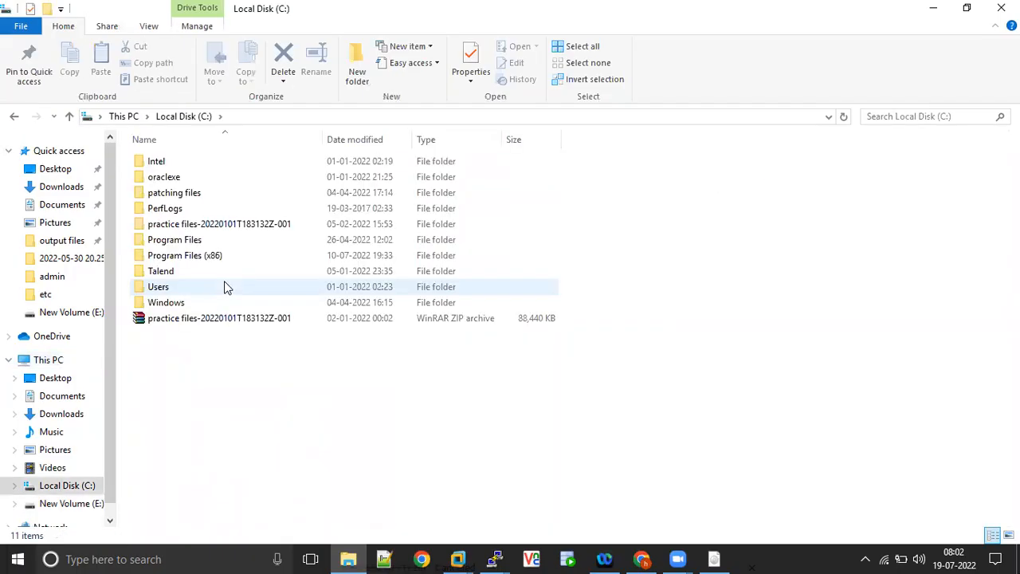
# - Open the Zoom folder in Documents and cut all of its recording folders
pyautogui.click(62, 207)
pyautogui.click(158, 244)
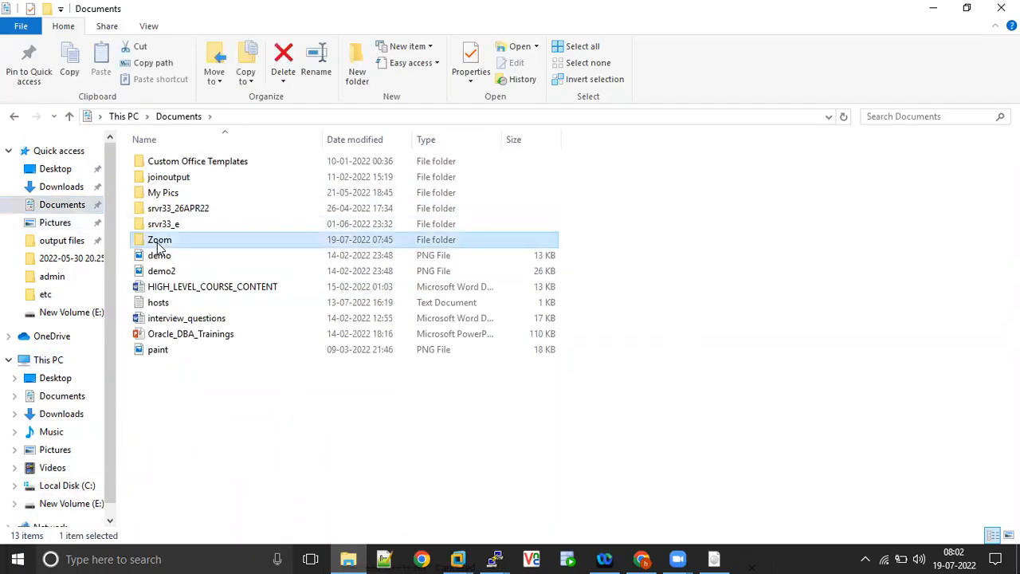
pyautogui.doubleClick(158, 247)
pyautogui.hotkey('ctrl', 'a')
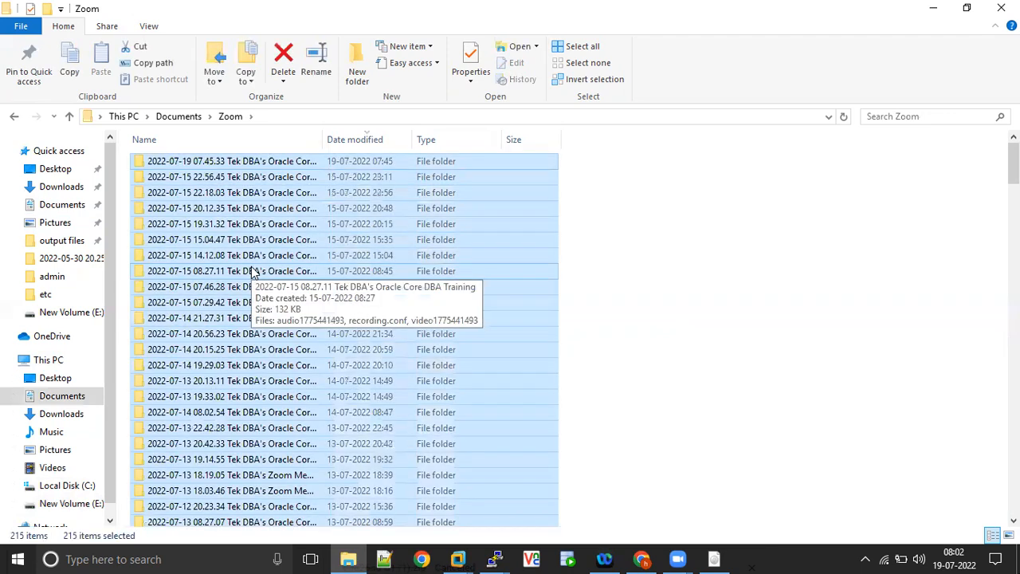
pyautogui.rightClick(251, 272)
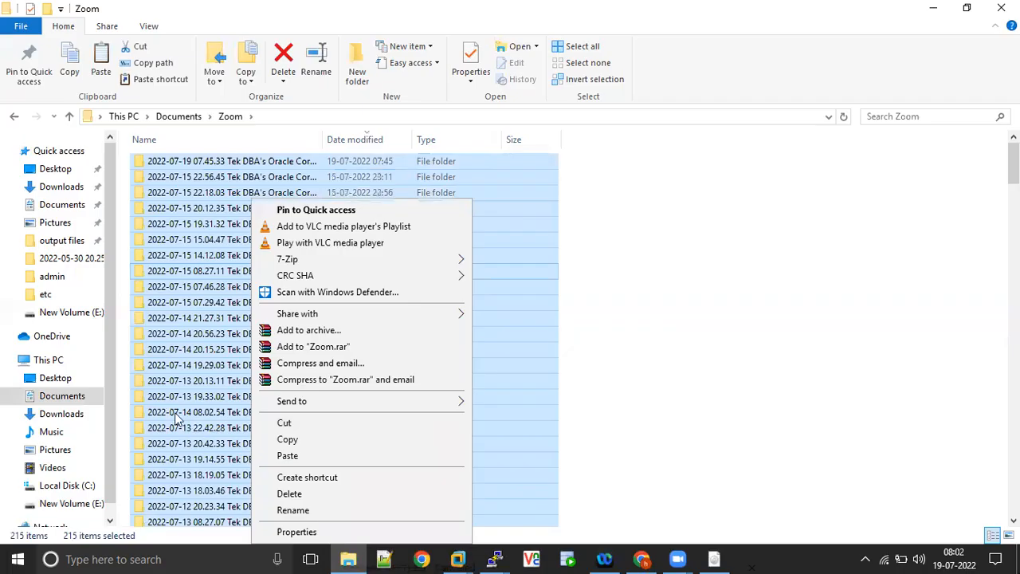
pyautogui.click(288, 424)
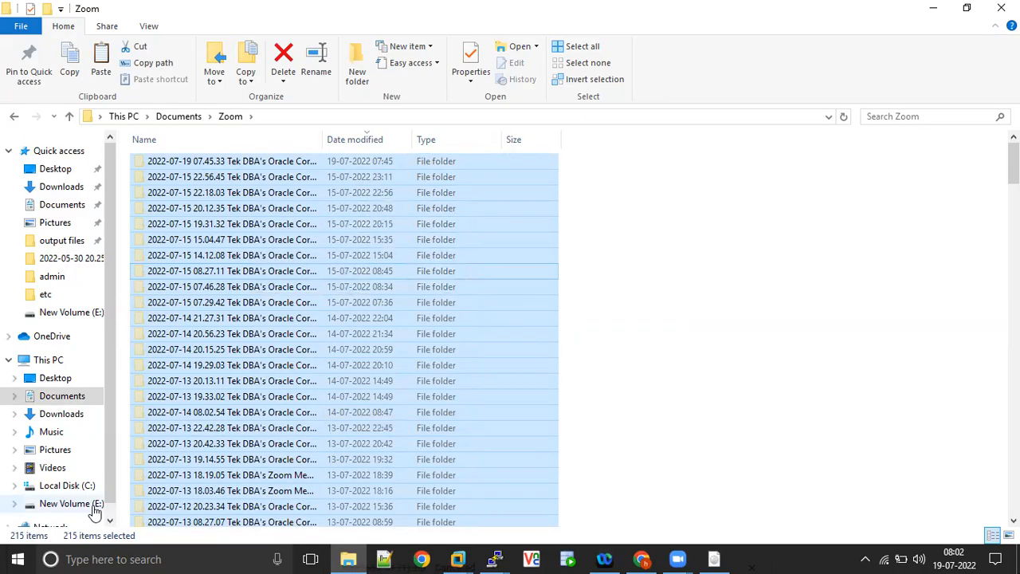
# - Create a new folder named zoom_19july22 on New Volume (E:)
pyautogui.click(102, 507)
pyautogui.rightClick(783, 250)
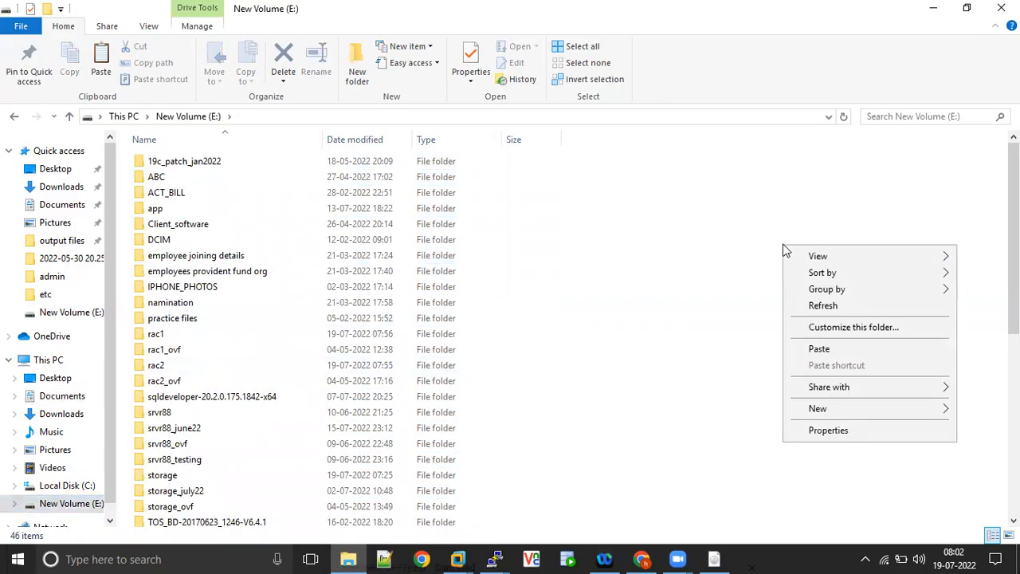
pyautogui.moveTo(864, 417)
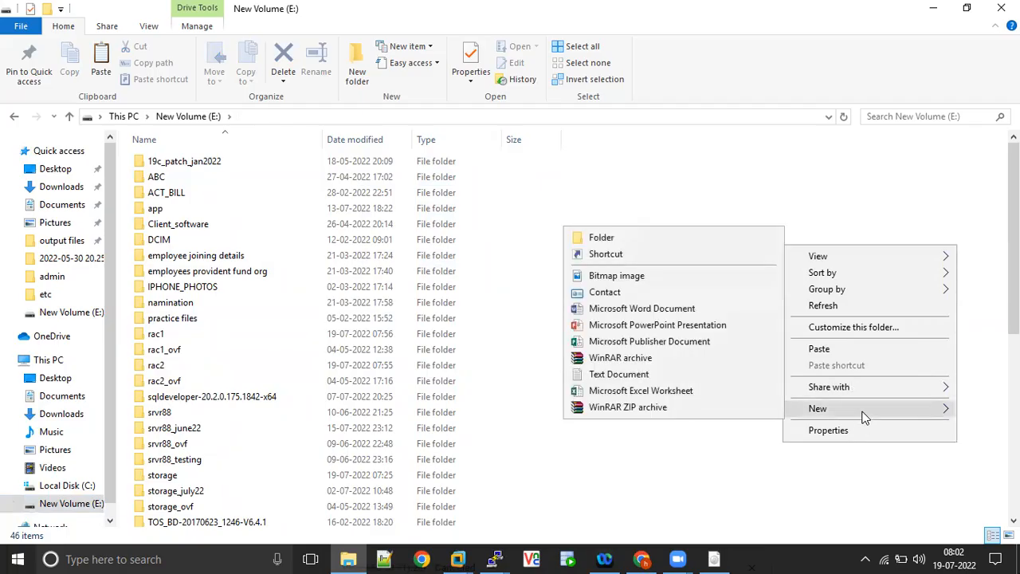
pyautogui.click(615, 238)
pyautogui.write('zoom')
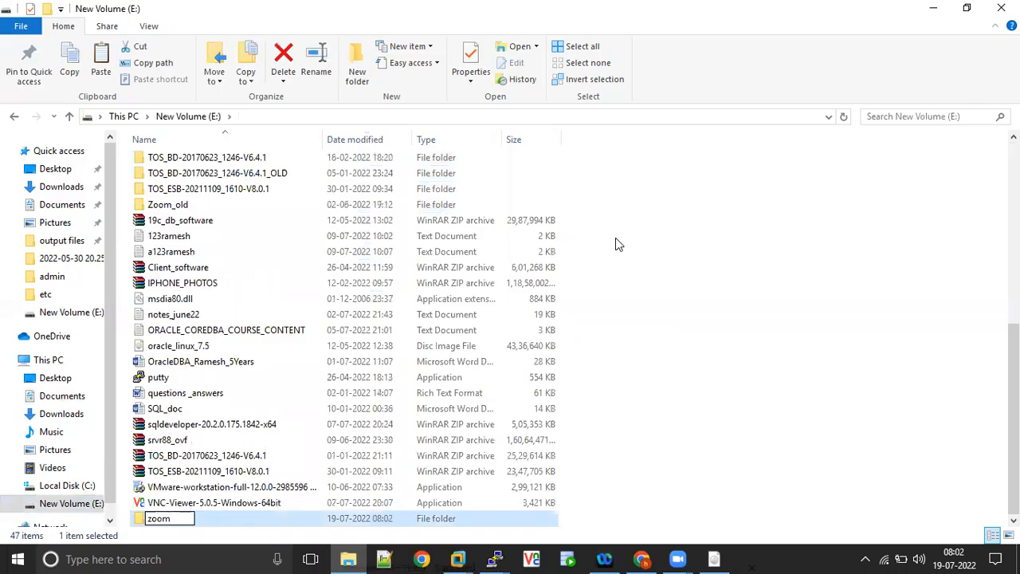
pyautogui.write('_19july22')
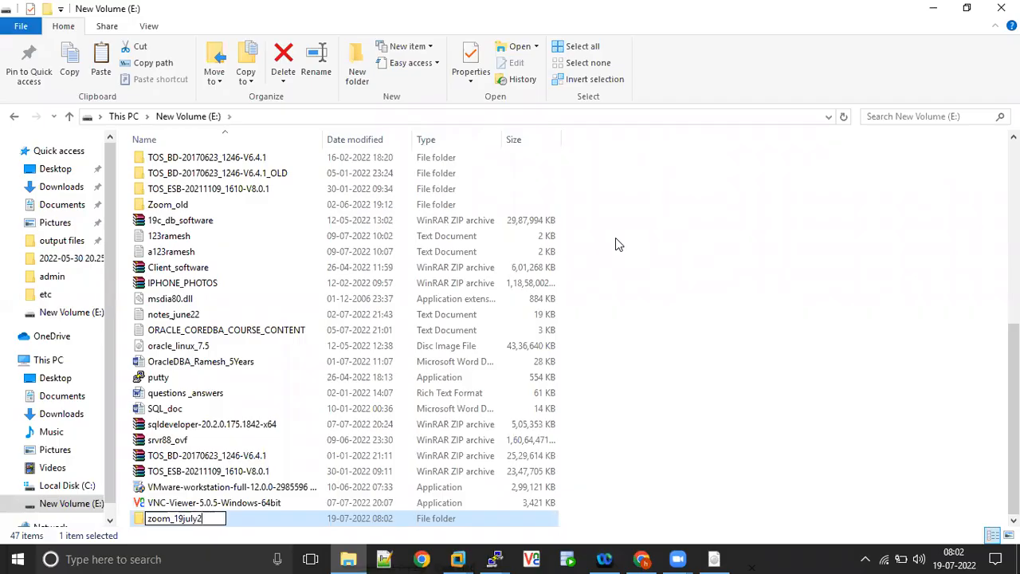
pyautogui.click(707, 294)
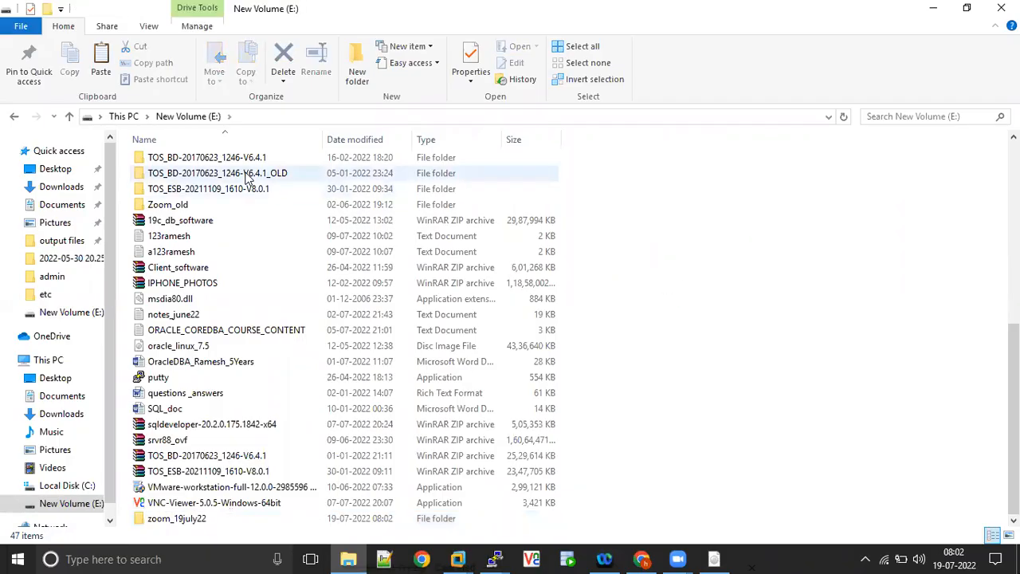
# - Move all recording folders except the one dated 2022-07-19 07.45.33 from Documents\Zoom into zoom_19july22 on New Volume (E:)
pyautogui.click(73, 209)
pyautogui.doubleClick(159, 239)
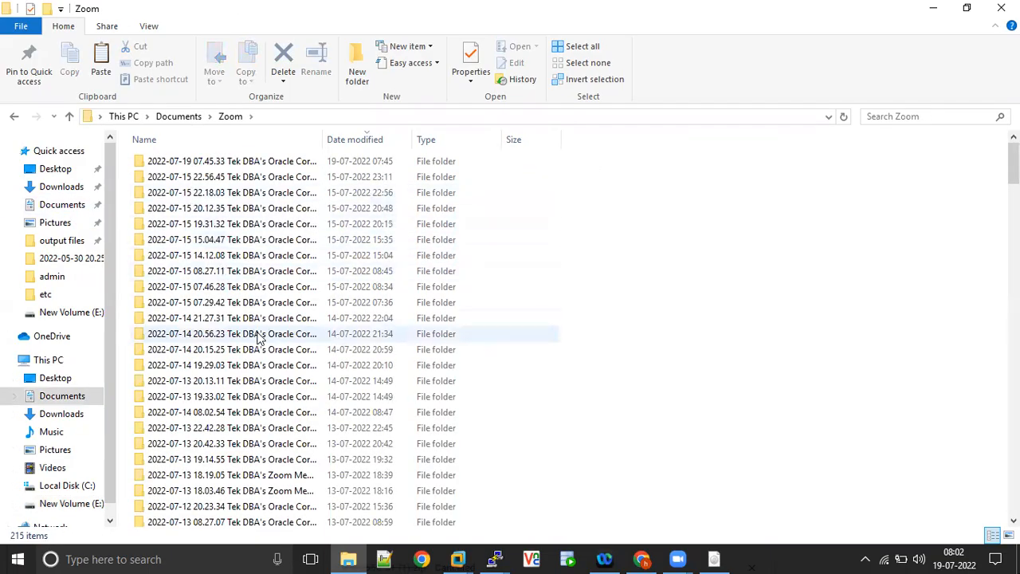
pyautogui.hotkey('ctrl', 'a')
pyautogui.keyDown('ctrl'); pyautogui.click(221, 161); pyautogui.keyUp('ctrl')
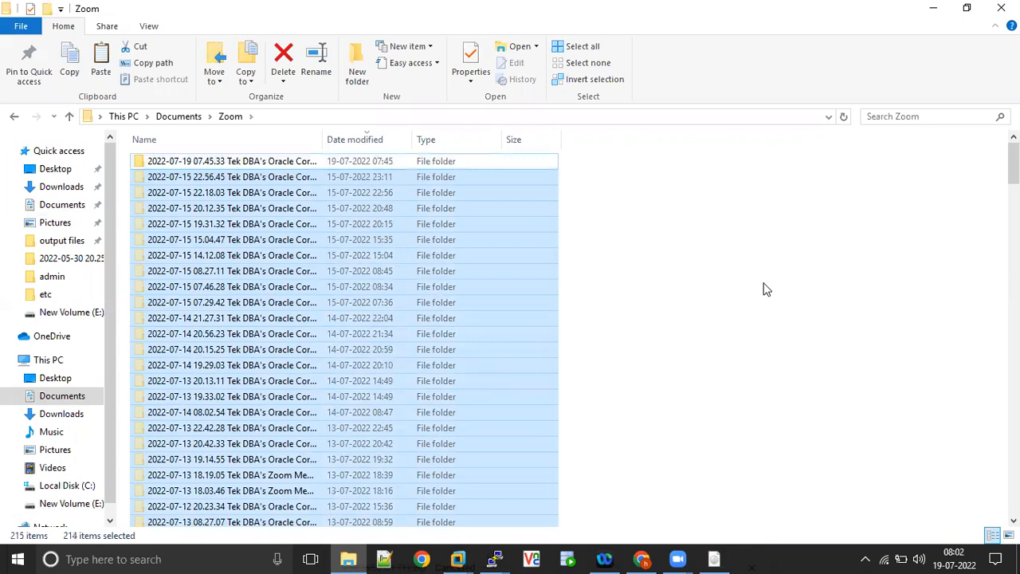
pyautogui.click(90, 505)
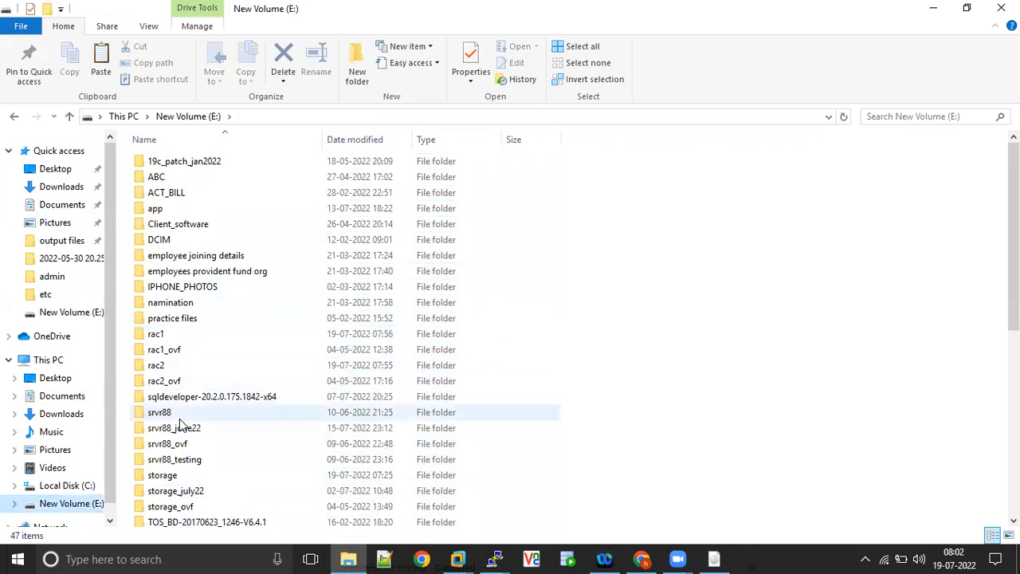
pyautogui.press('z')
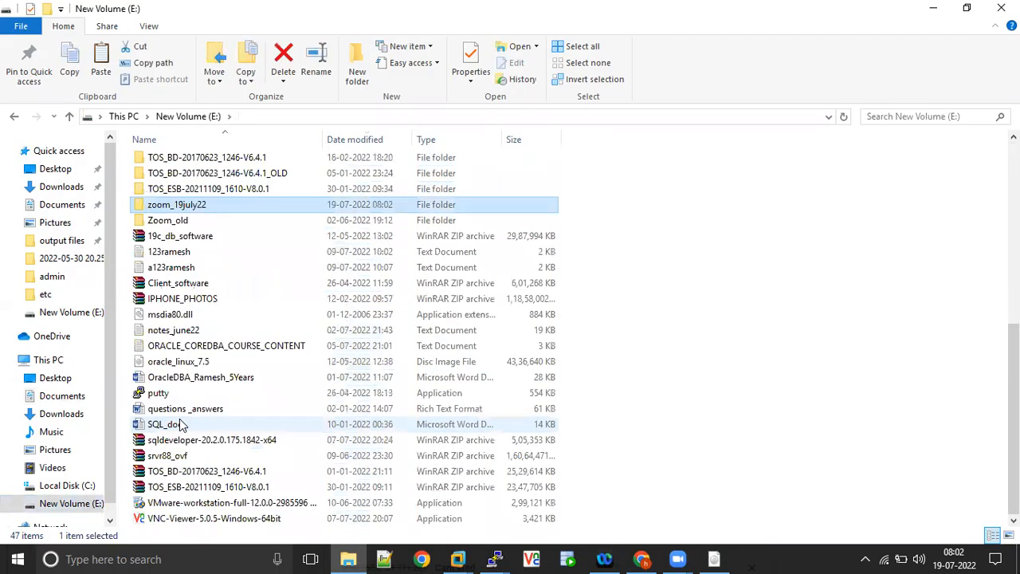
pyautogui.press('Return')
pyautogui.rightClick(291, 270)
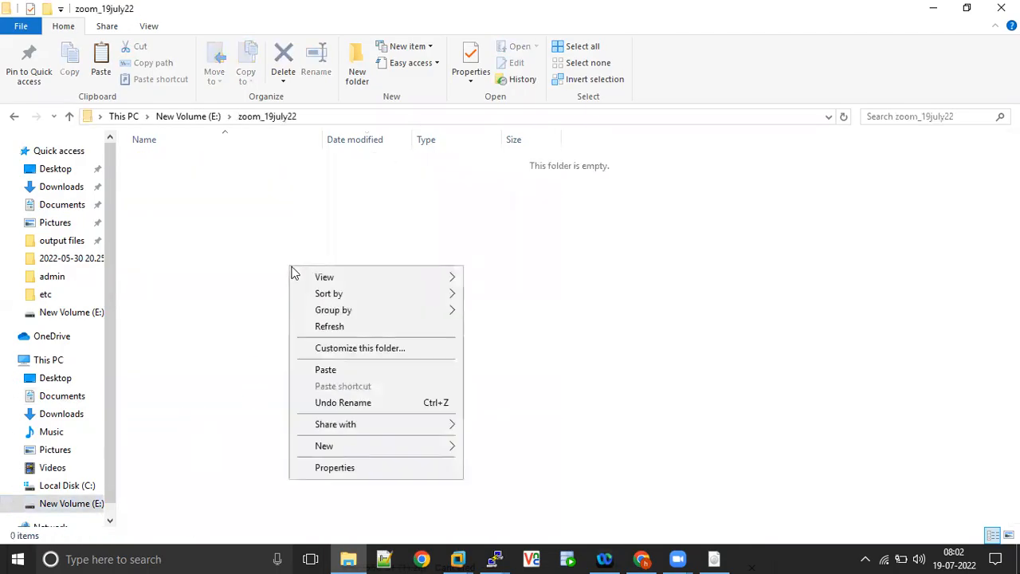
pyautogui.click(330, 369)
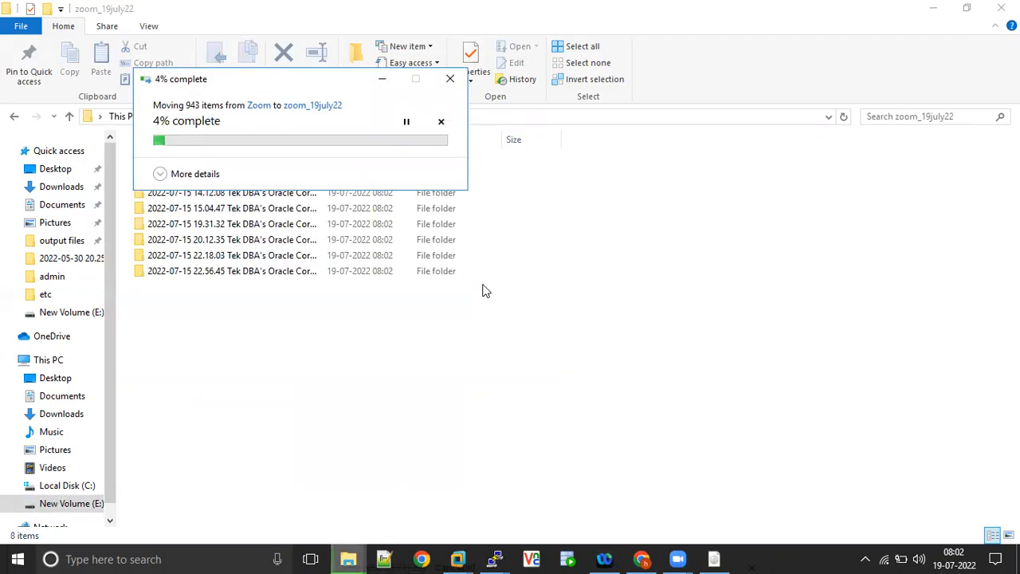
# - Switch to the VMware Workstation home page and start creating a new virtual machine with the Typical configuration
pyautogui.click(458, 558)
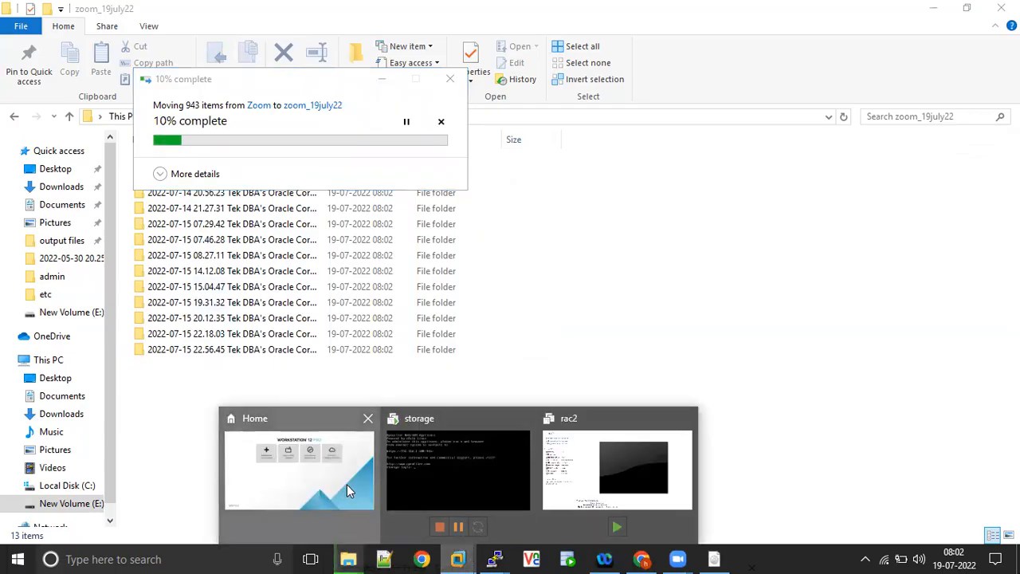
pyautogui.click(347, 484)
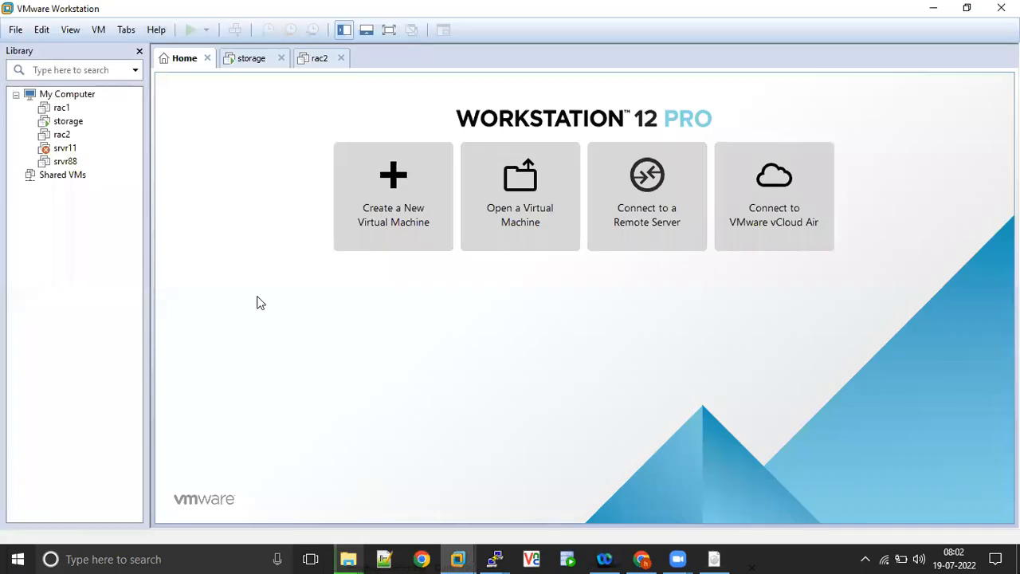
pyautogui.click(391, 188)
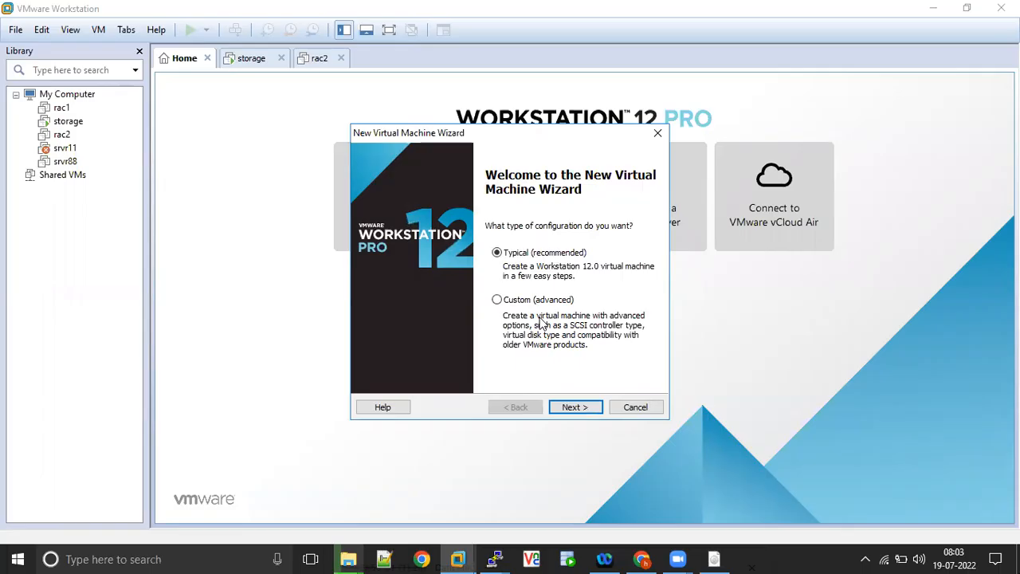
pyautogui.click(583, 408)
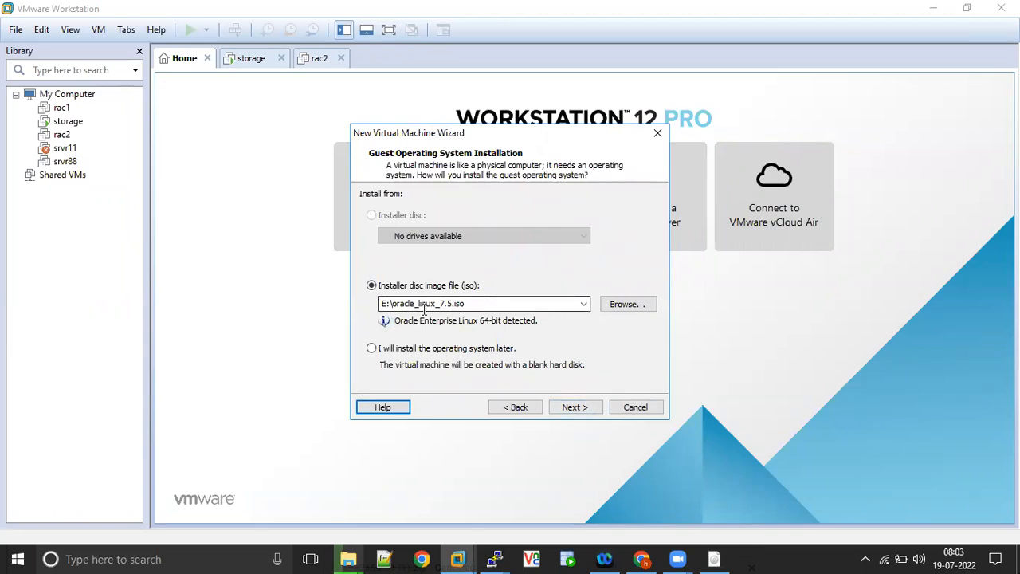
# - Check the V975367-01.iso entry in Chrome's downloads and accept E:\oracle_linux_7.5.iso in VMware Workstation as the installer disc image
pyautogui.doubleClick(392, 303)
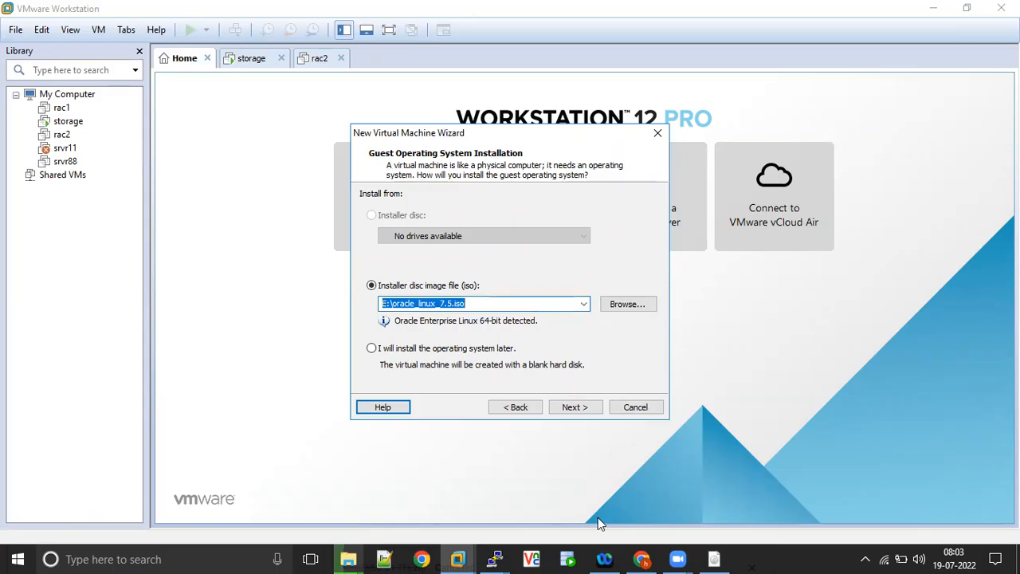
pyautogui.click(641, 557)
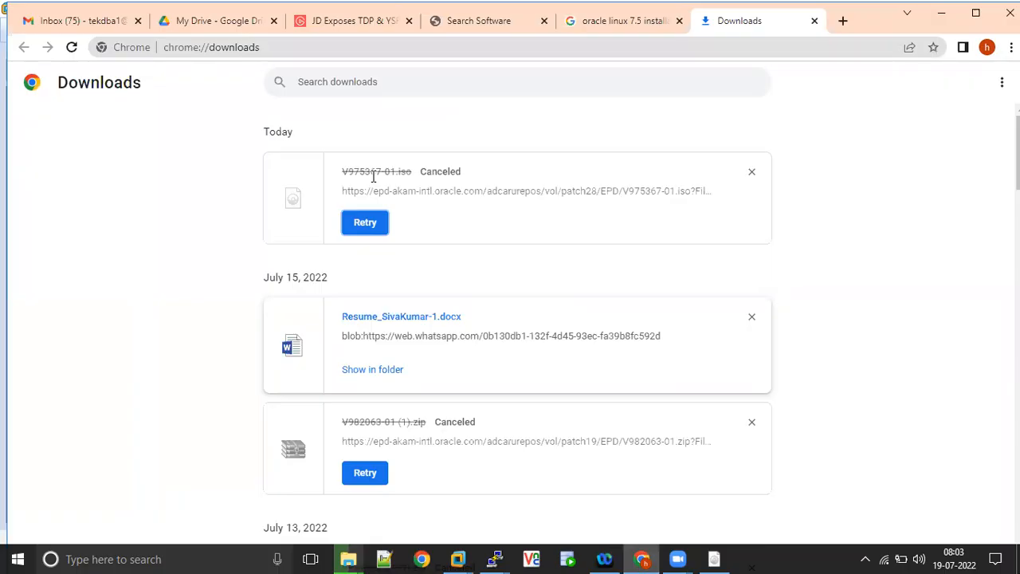
pyautogui.hotkey('alt', 'Tab')
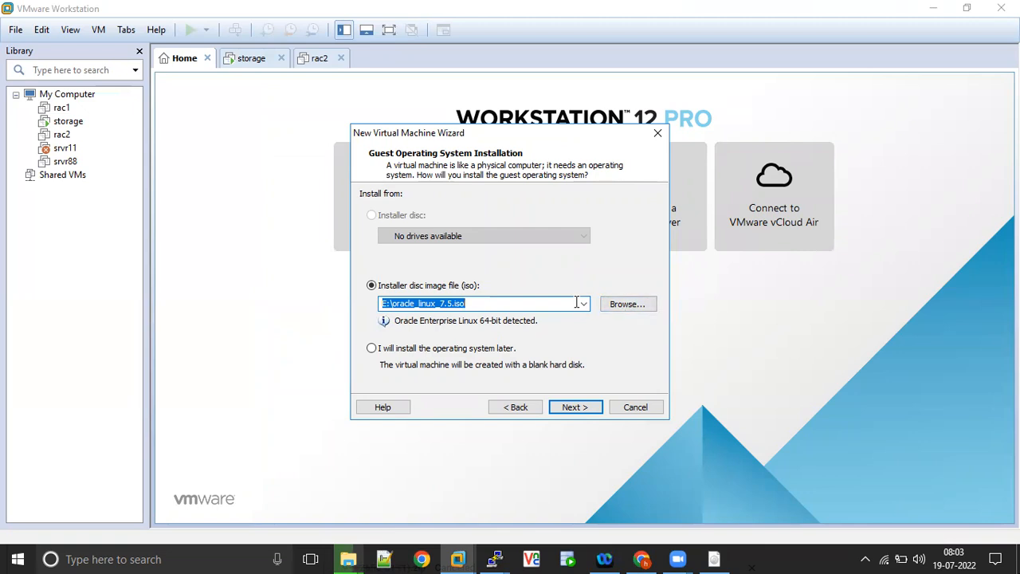
pyautogui.click(575, 408)
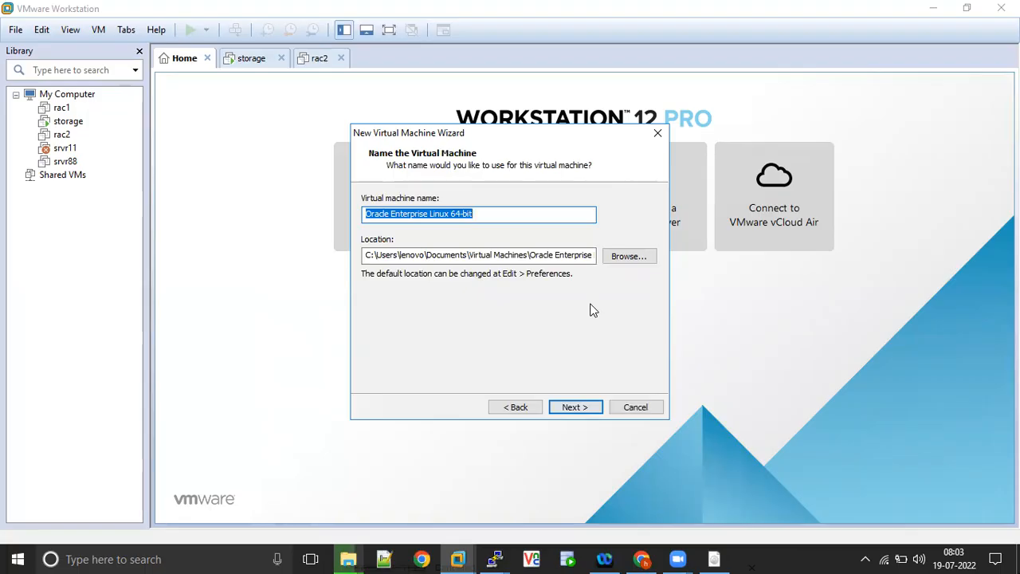
# - Name the virtual machine rac3 and set its location to a new folder named rac3 on New Volume (E:)
pyautogui.write('rac3')
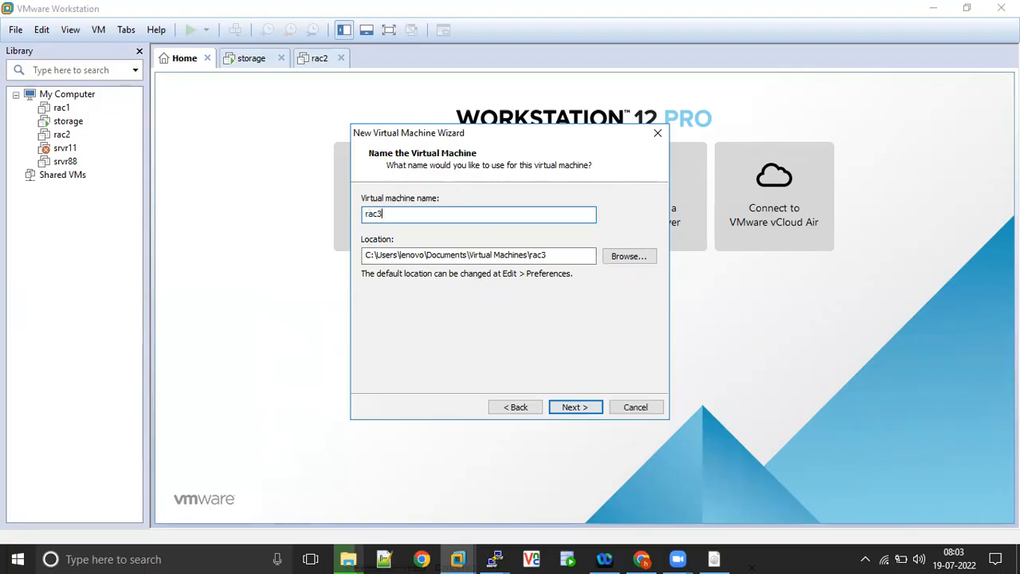
pyautogui.click(627, 255)
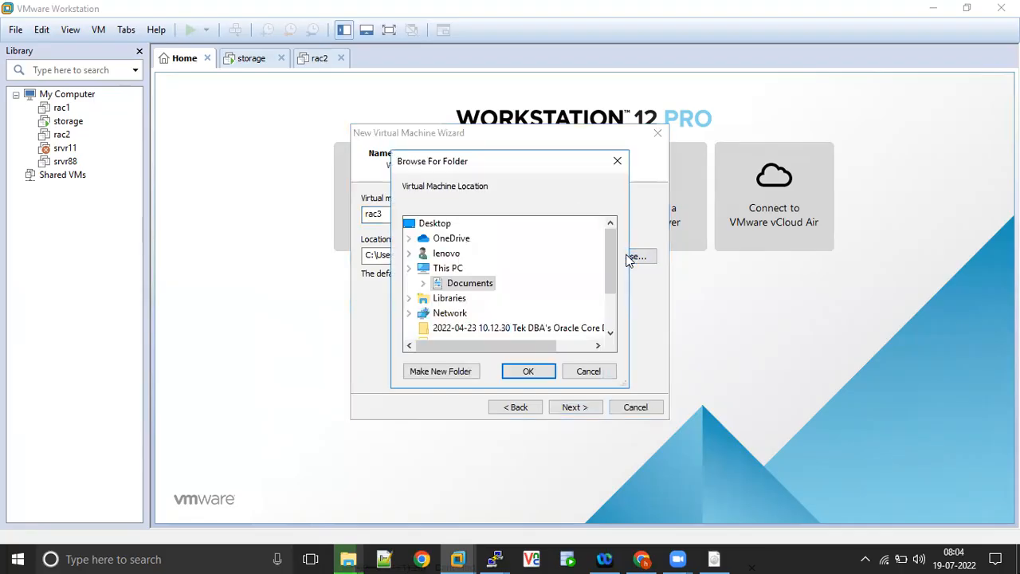
pyautogui.click(609, 312)
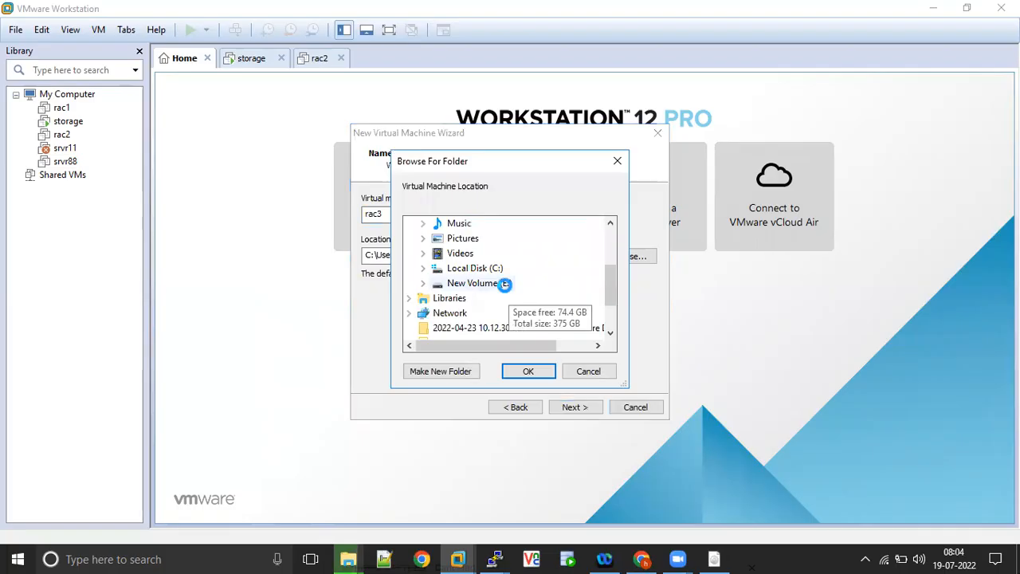
pyautogui.click(503, 282)
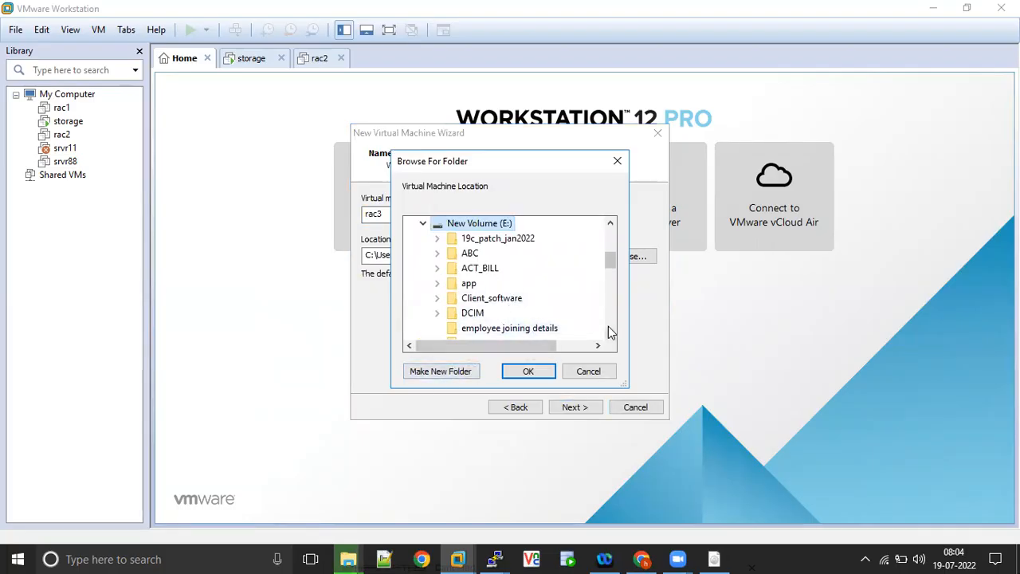
pyautogui.click(456, 375)
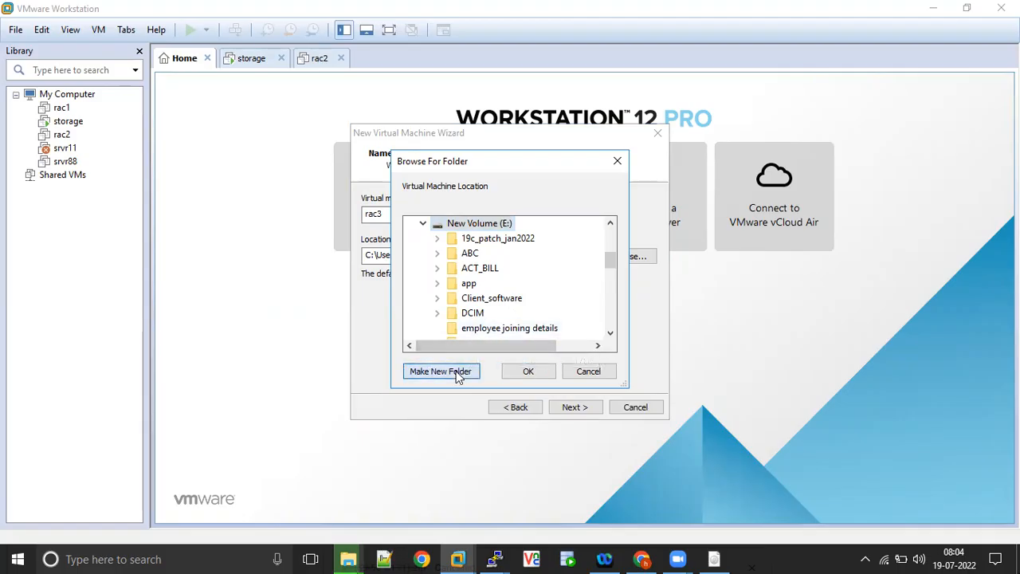
pyautogui.write('rac3')
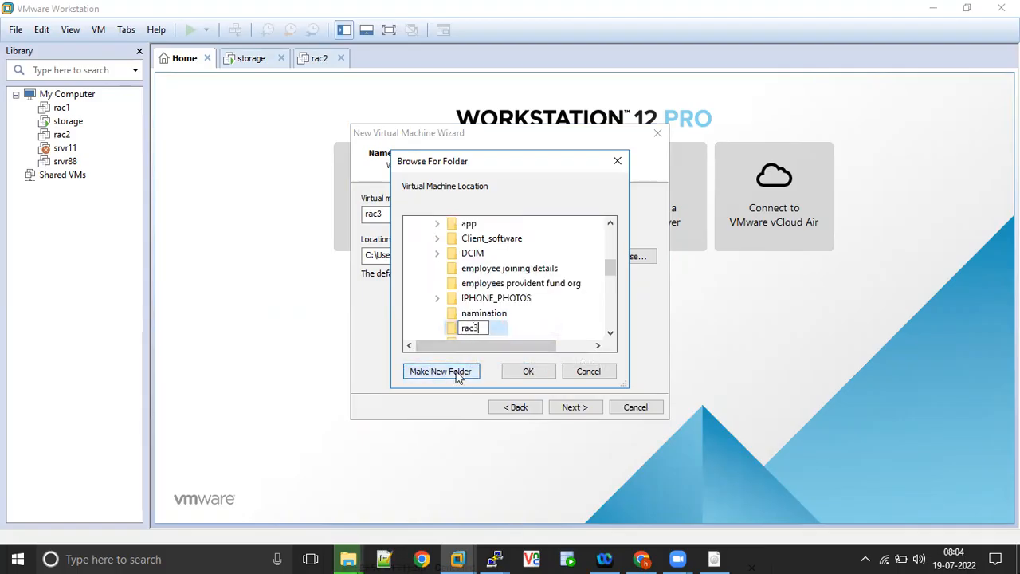
pyautogui.click(493, 330)
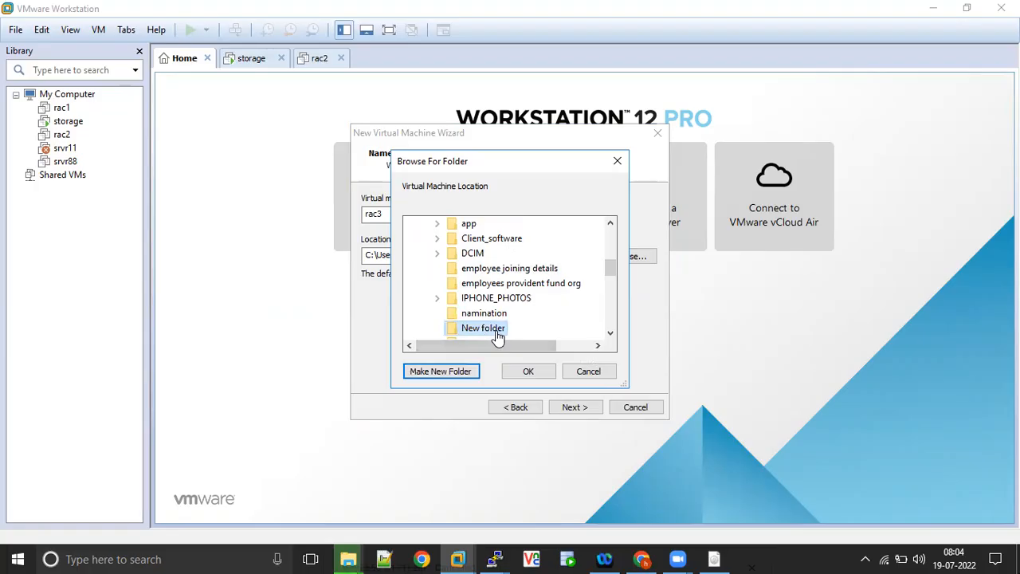
pyautogui.click(528, 370)
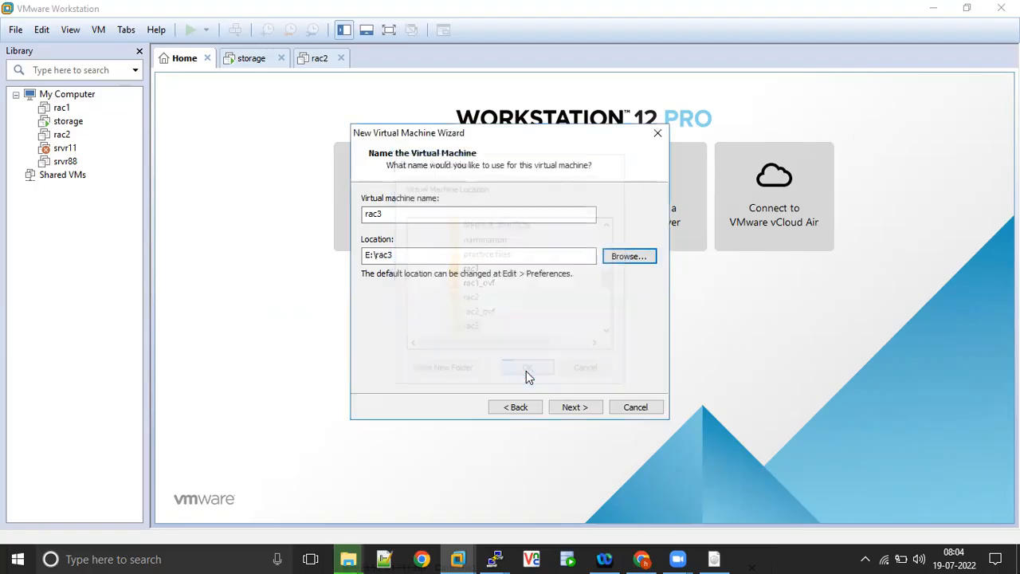
pyautogui.click(574, 408)
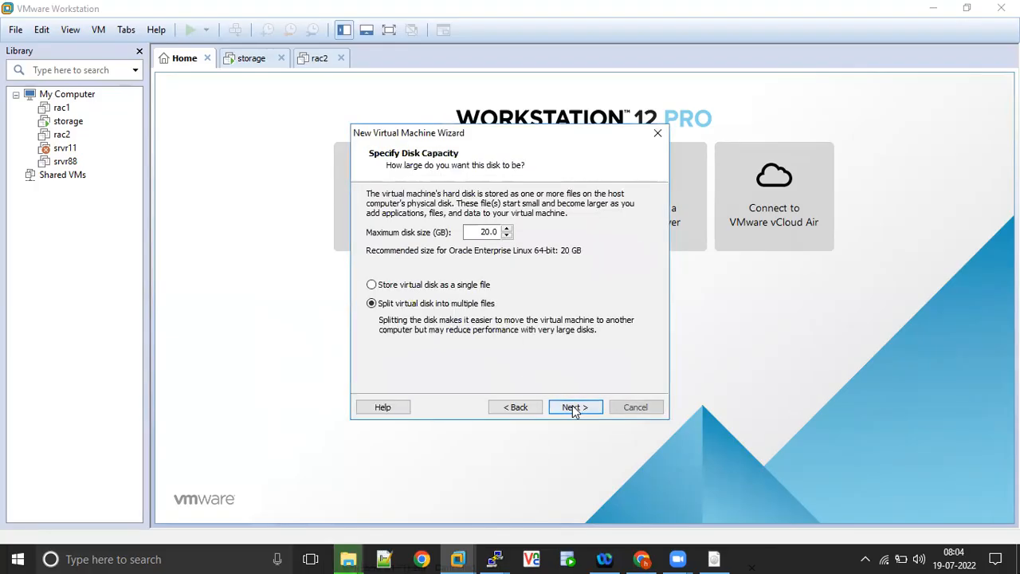
# - Set the maximum disk size to 60 GB and store the virtual disk as a single file
pyautogui.click(485, 233)
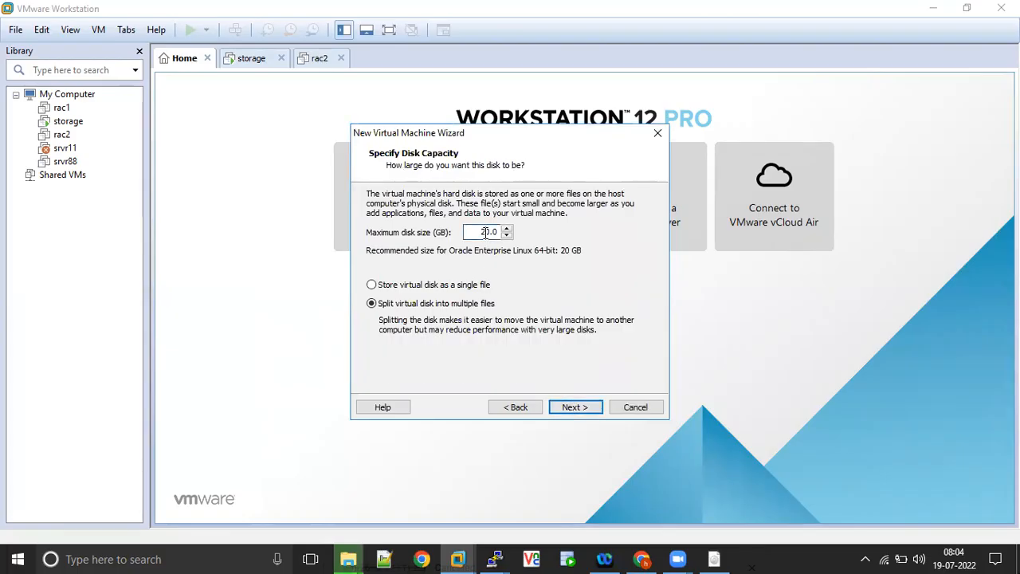
pyautogui.write('6')
pyautogui.click(404, 287)
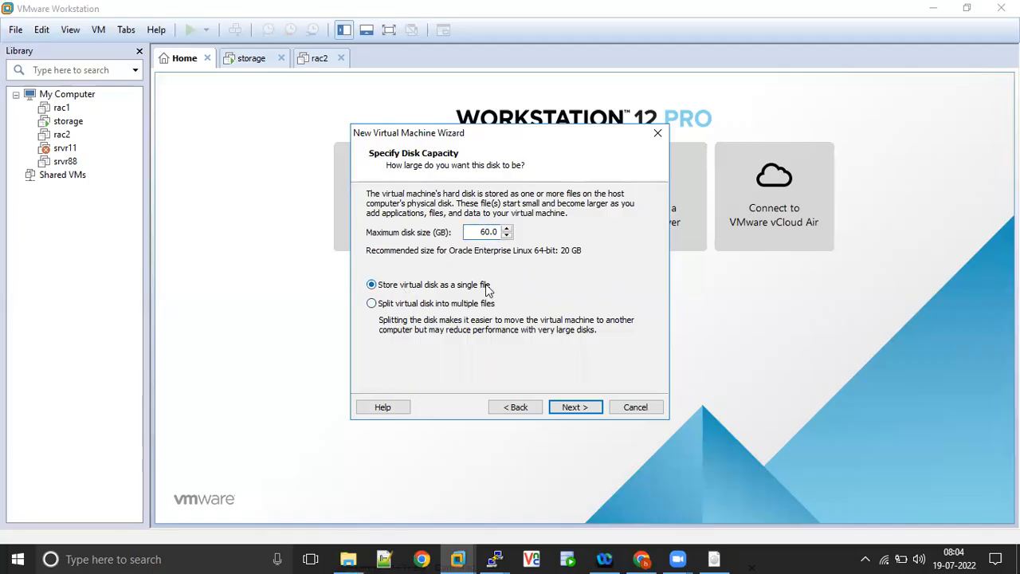
pyautogui.click(574, 407)
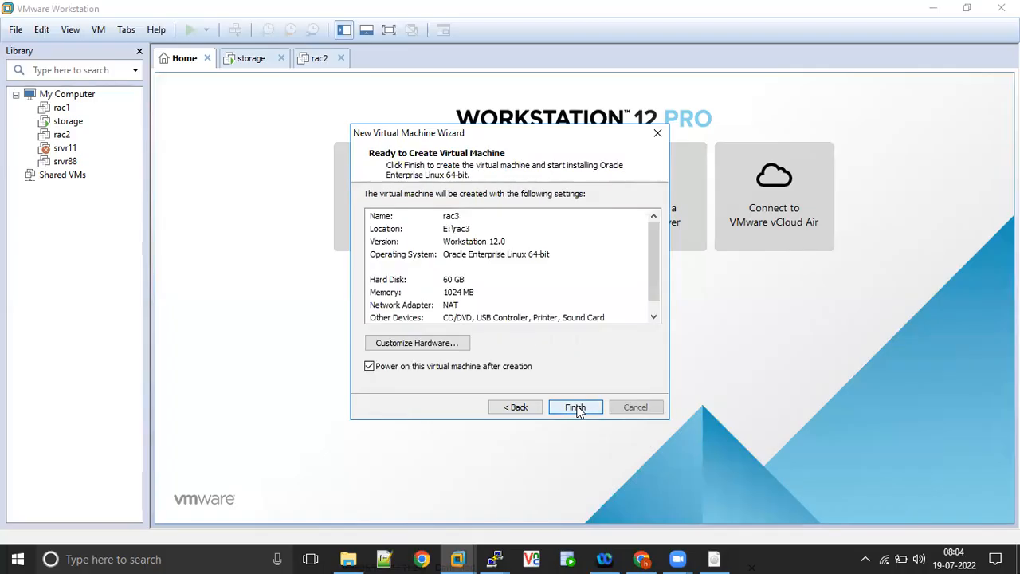
# - Customize the virtual machine's hardware by setting its existing network adapter to Host-only
pyautogui.click(437, 347)
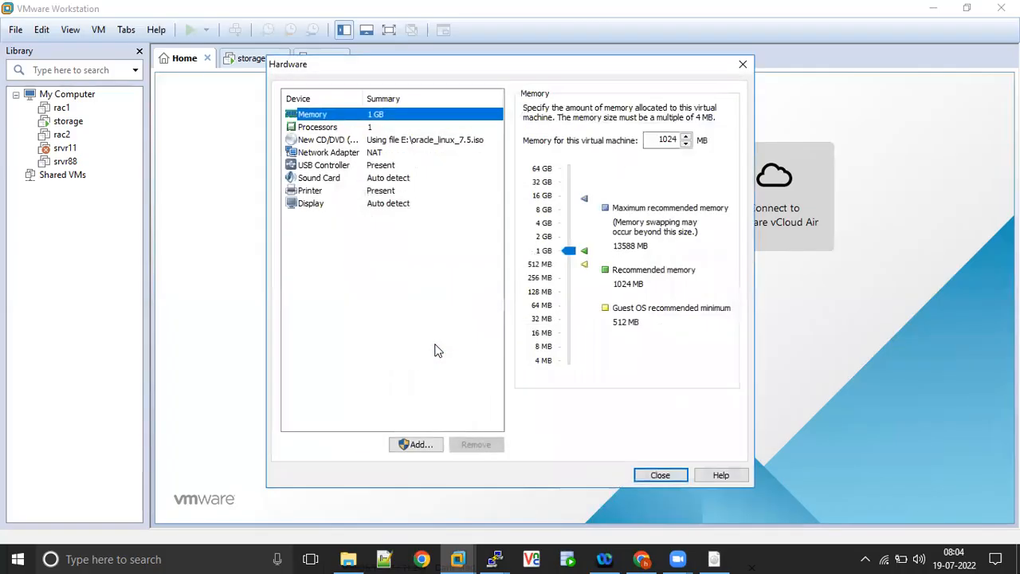
pyautogui.click(364, 157)
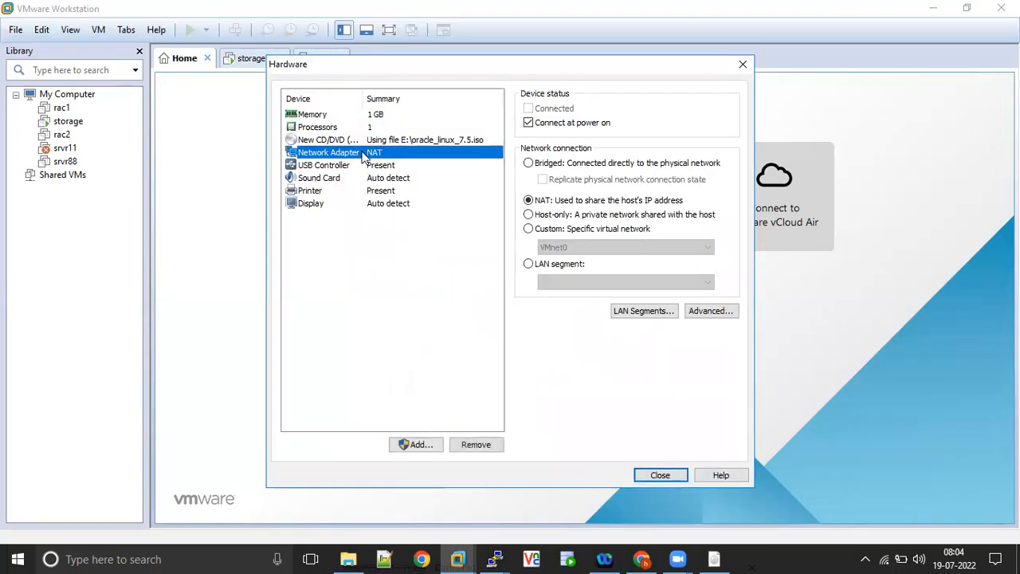
pyautogui.click(528, 215)
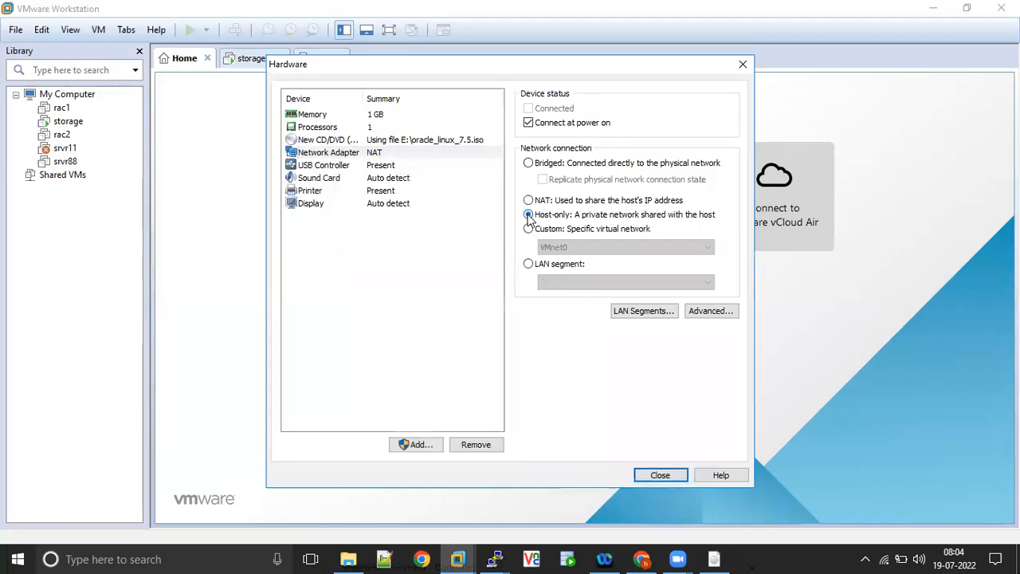
# - Add a second network adapter that uses NAT and connects at power on
pyautogui.click(420, 446)
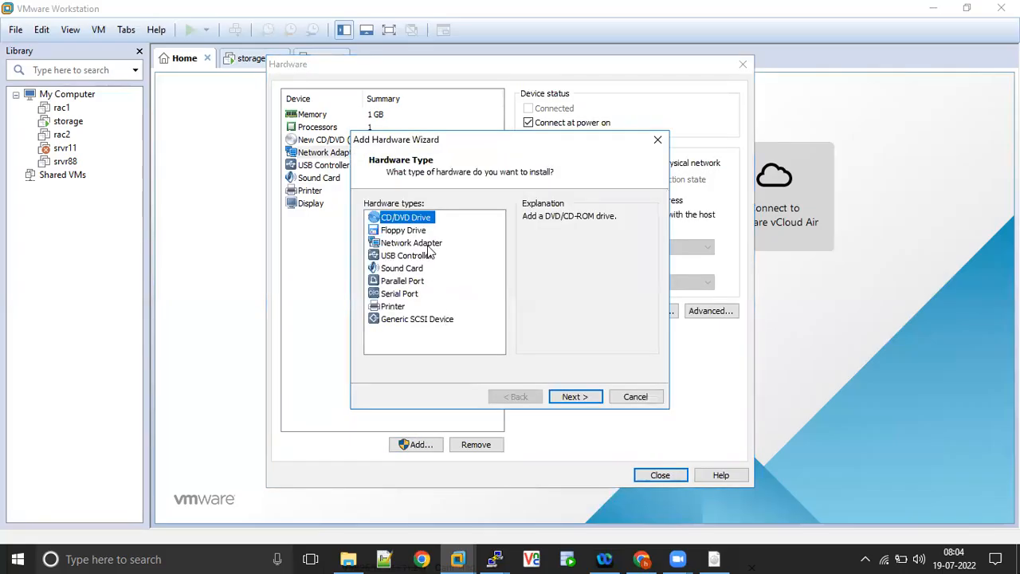
pyautogui.click(428, 244)
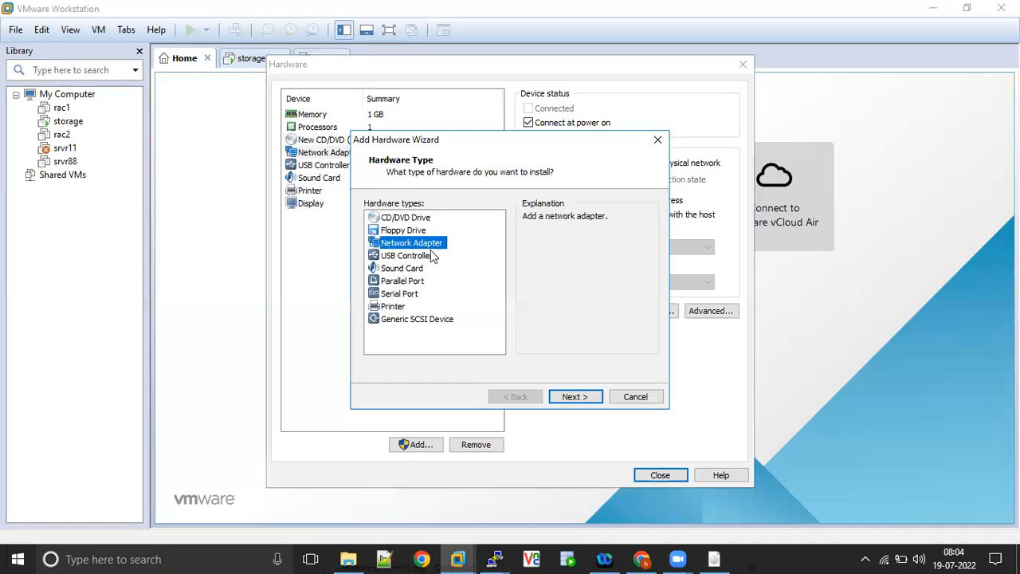
pyautogui.click(574, 397)
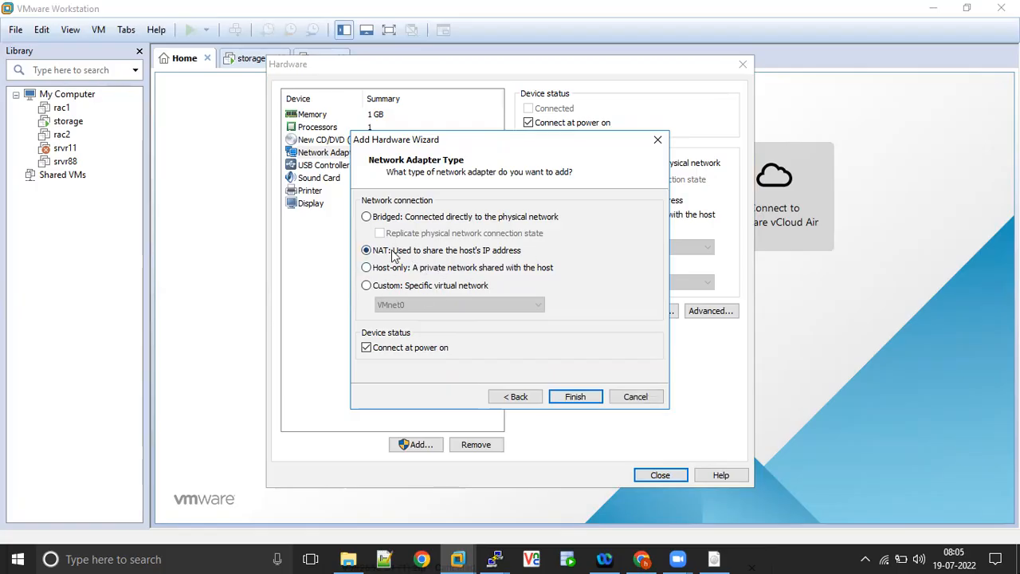
pyautogui.click(575, 397)
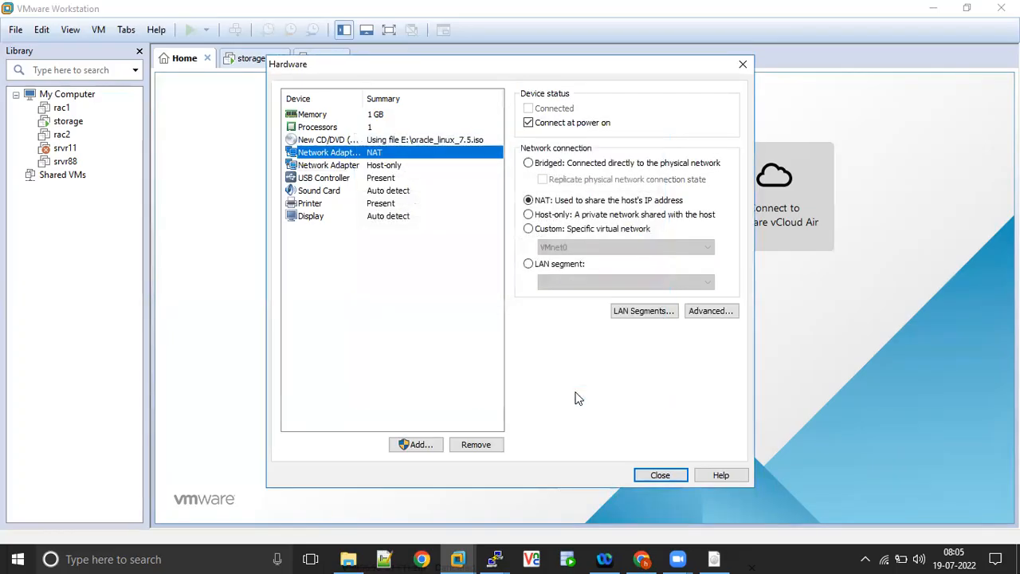
# - Set the virtual machine's memory to 4096 MB and finish creating it, dismissing the Removable Devices hint
pyautogui.click(381, 117)
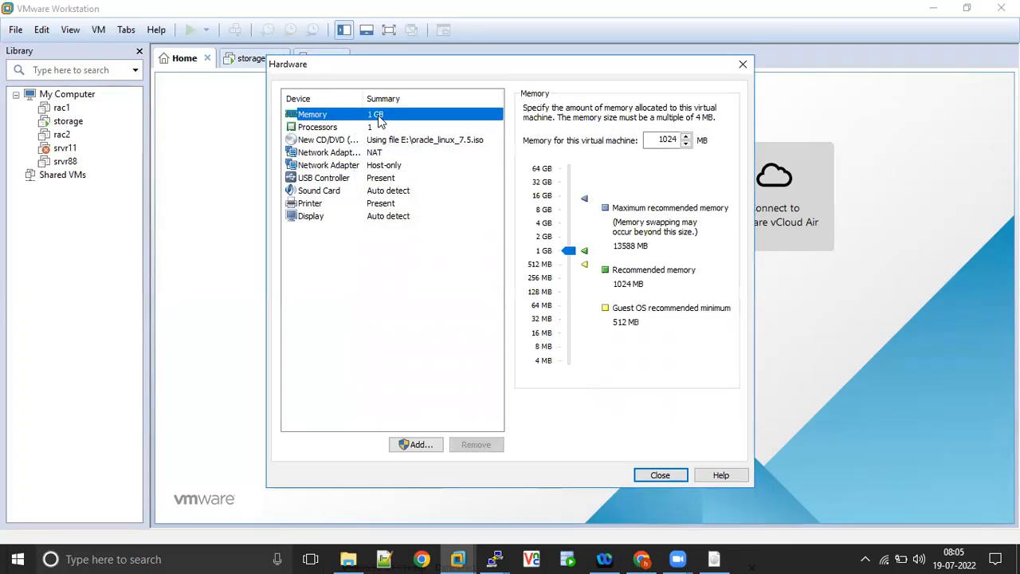
pyautogui.moveTo(568, 251); pyautogui.dragTo(569, 227)
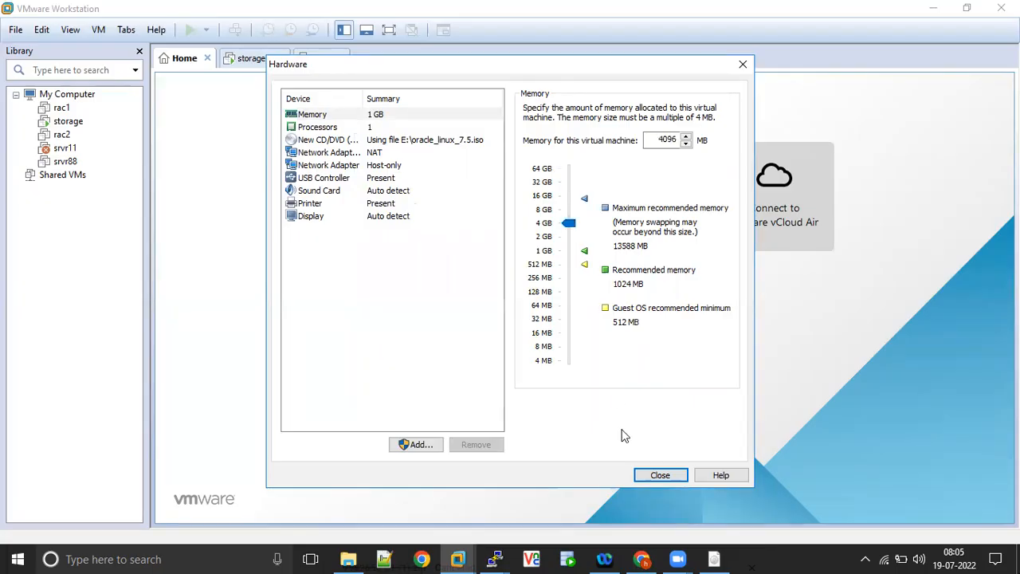
pyautogui.click(653, 477)
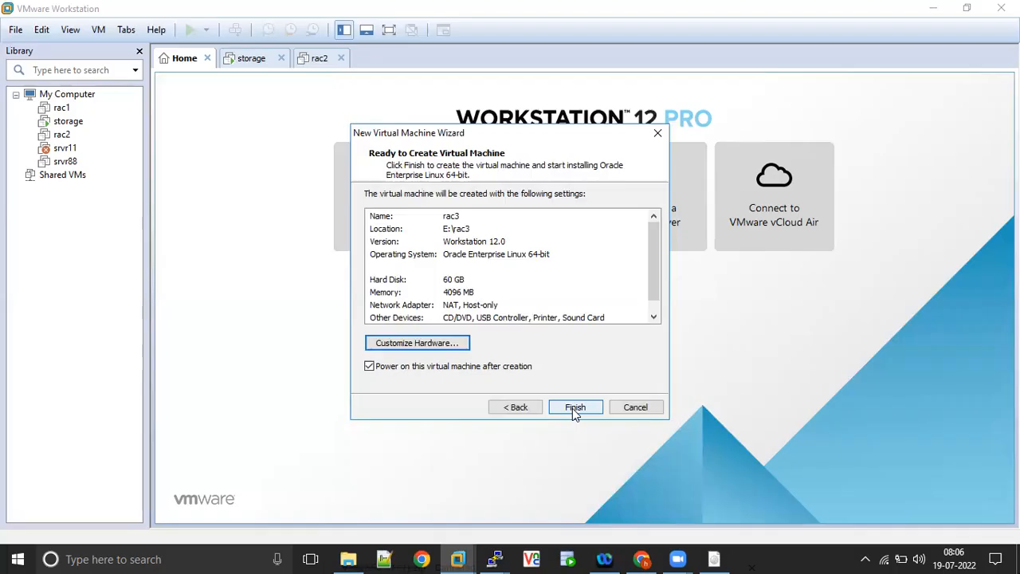
pyautogui.click(573, 407)
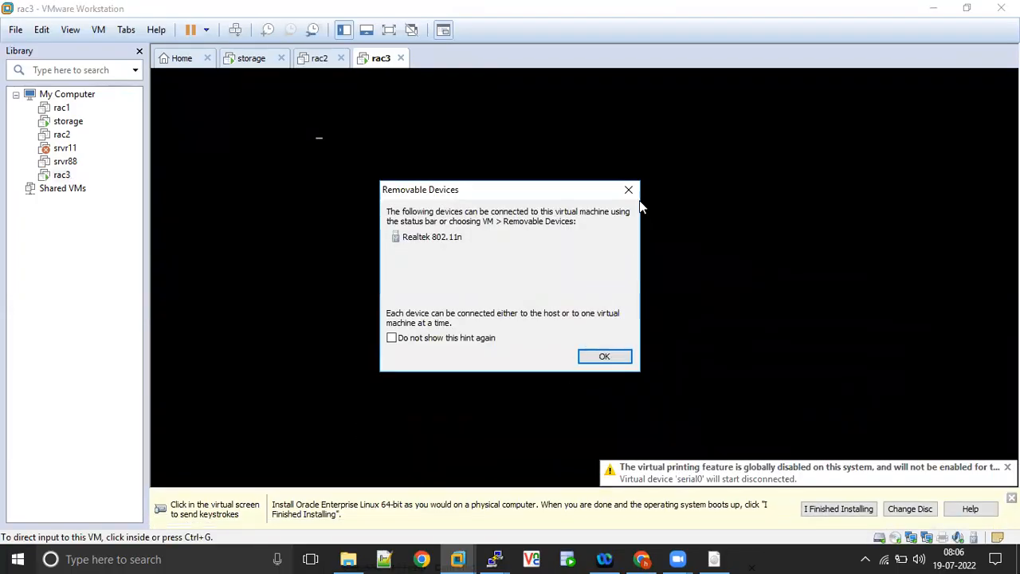
pyautogui.click(629, 191)
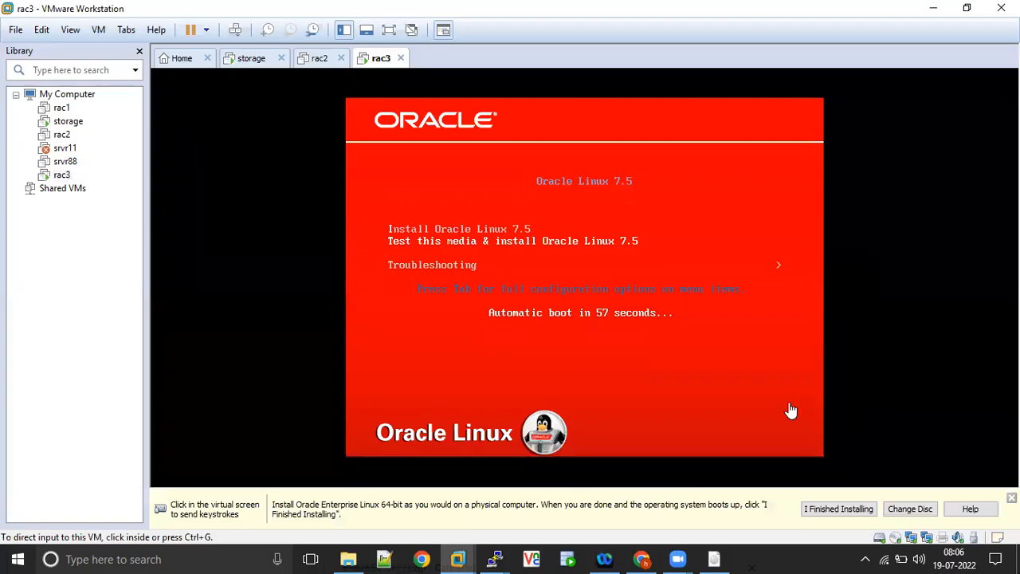
# - Boot the Install Oracle Linux 7.5 entry in rac3, skipping the media test
pyautogui.click(699, 202)
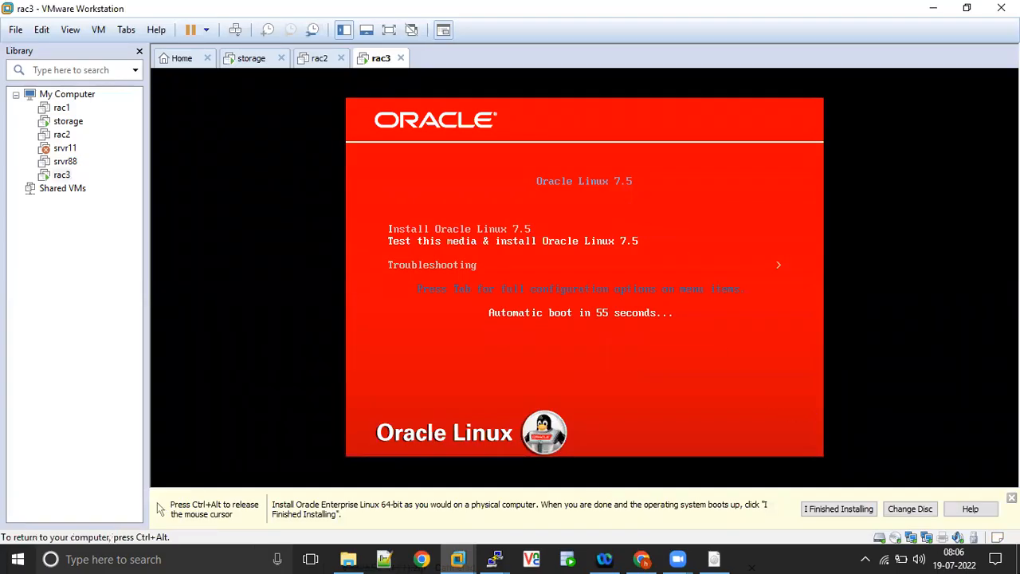
pyautogui.press('Up')
pyautogui.press('Down')
pyautogui.press('Up')
pyautogui.press('Down')
pyautogui.press('Up')
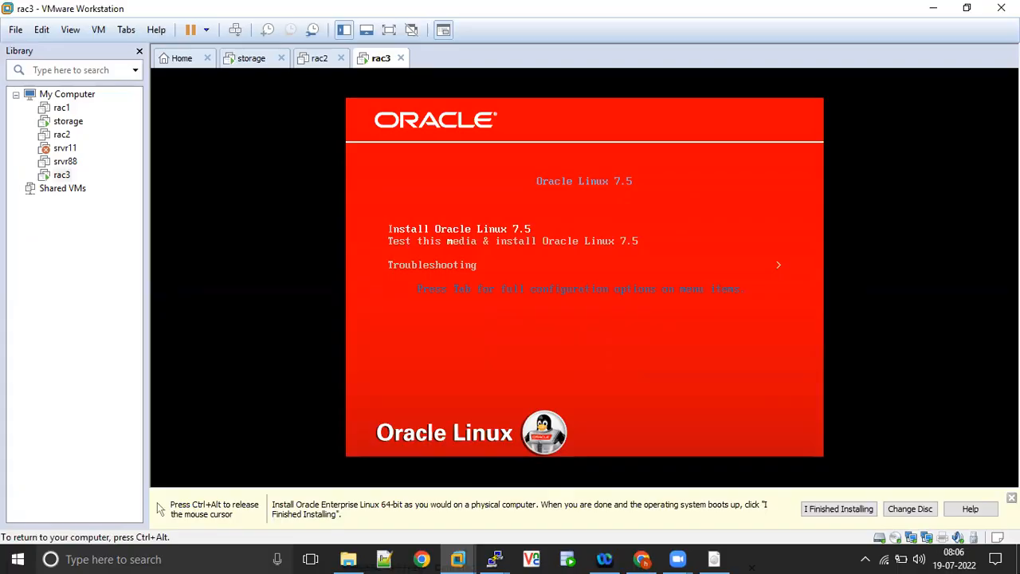
pyautogui.press('Down')
pyautogui.press('Up')
pyautogui.press('Down')
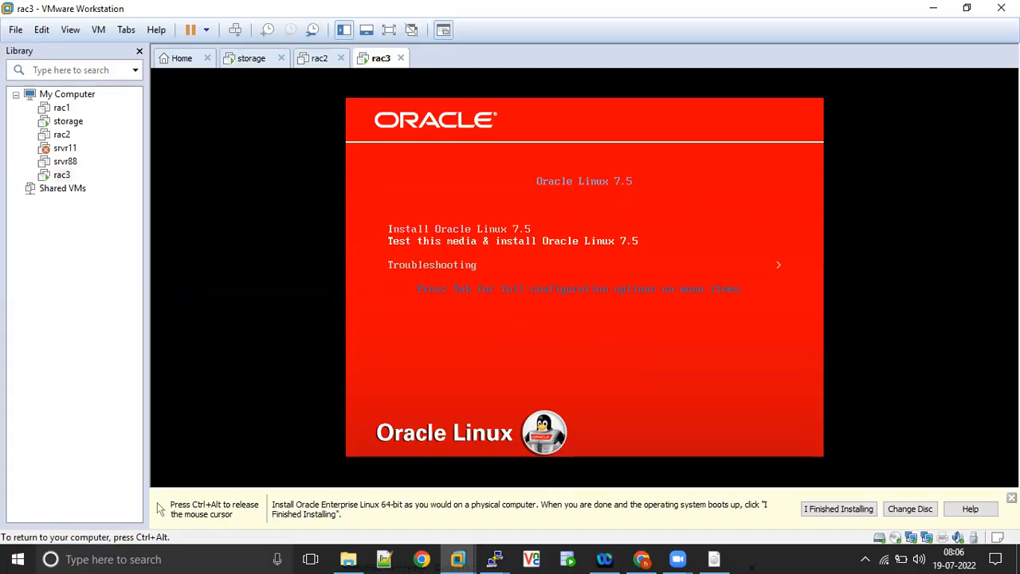
pyautogui.press('Up')
pyautogui.press('Down')
pyautogui.press('Up')
pyautogui.press('Down')
pyautogui.press('Up')
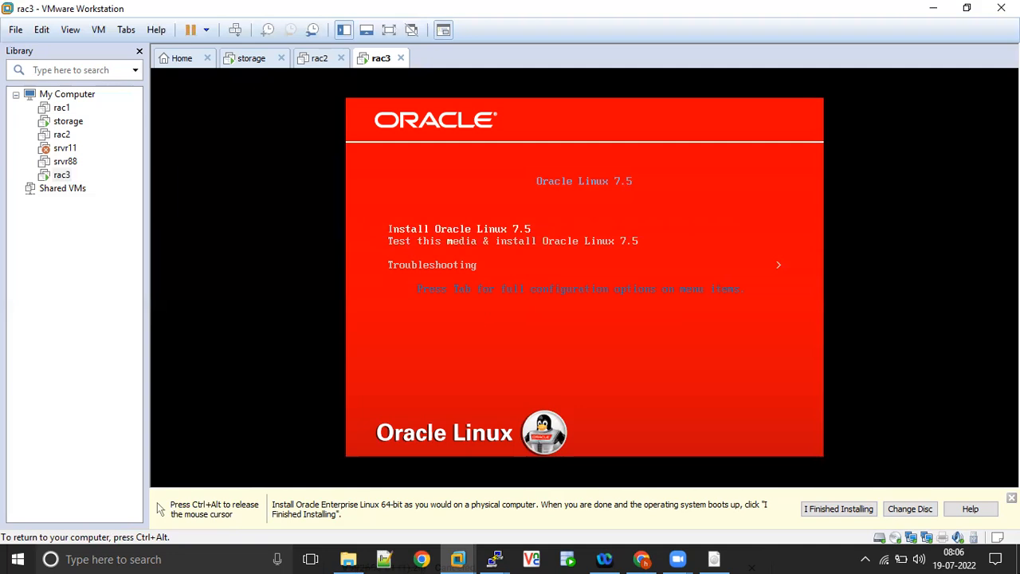
pyautogui.press('Down')
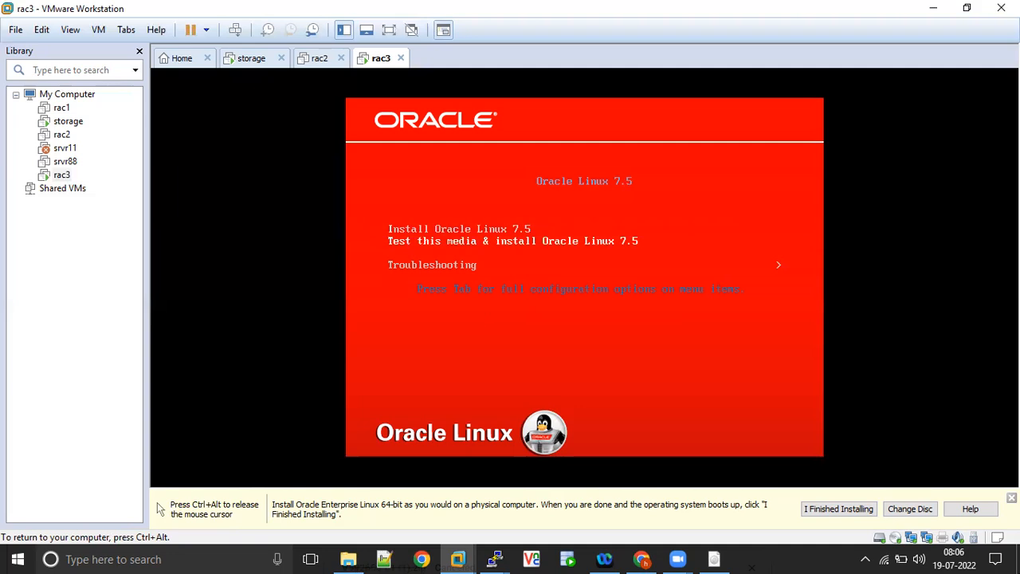
pyautogui.press('Up')
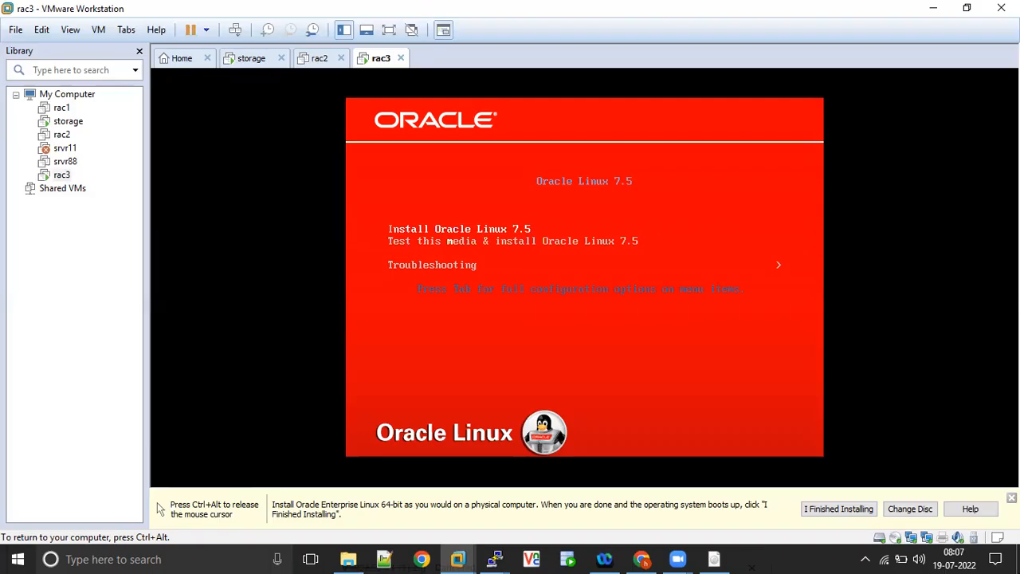
pyautogui.press('Down')
pyautogui.press('Up')
pyautogui.press('Return')
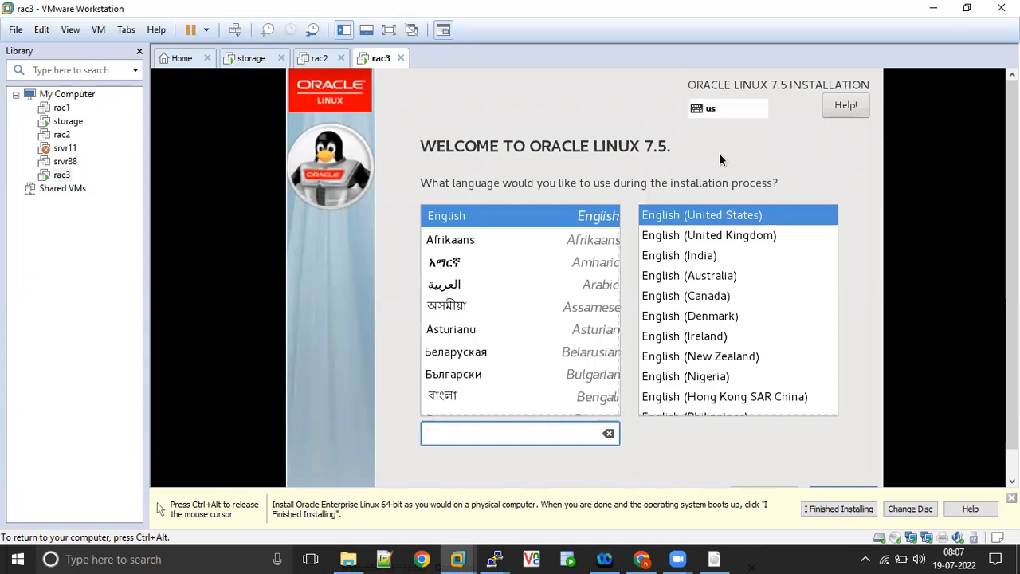
# - Accept English (United States) as the installation language and continue to the installation summary
pyautogui.hotkey('ctrl', 'alt')
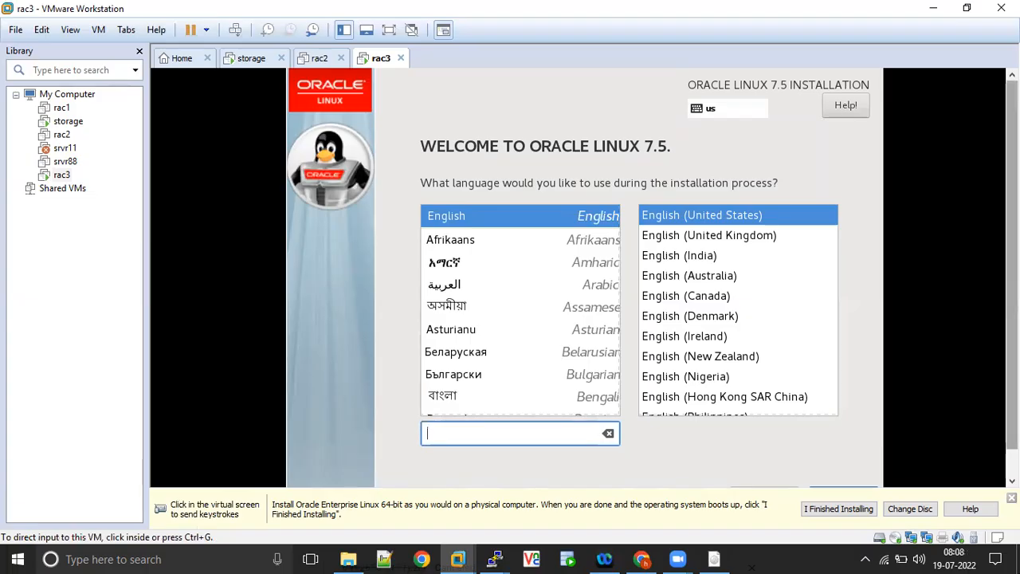
pyautogui.moveTo(1012, 277); pyautogui.dragTo(1011, 309)
pyautogui.click(853, 404)
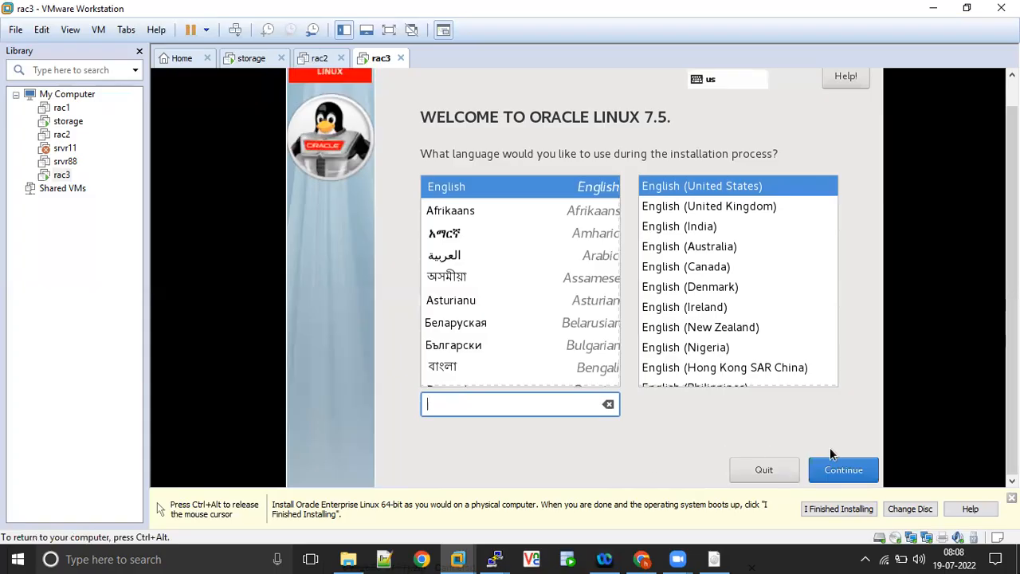
pyautogui.click(834, 472)
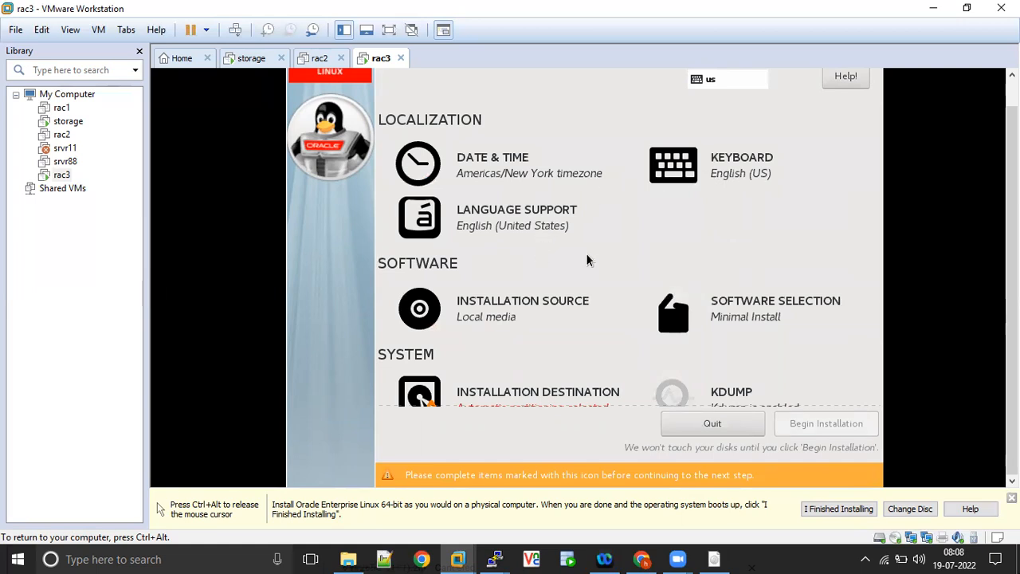
# - Choose Server with GUI as the base environment in the software selection
pyautogui.click(753, 316)
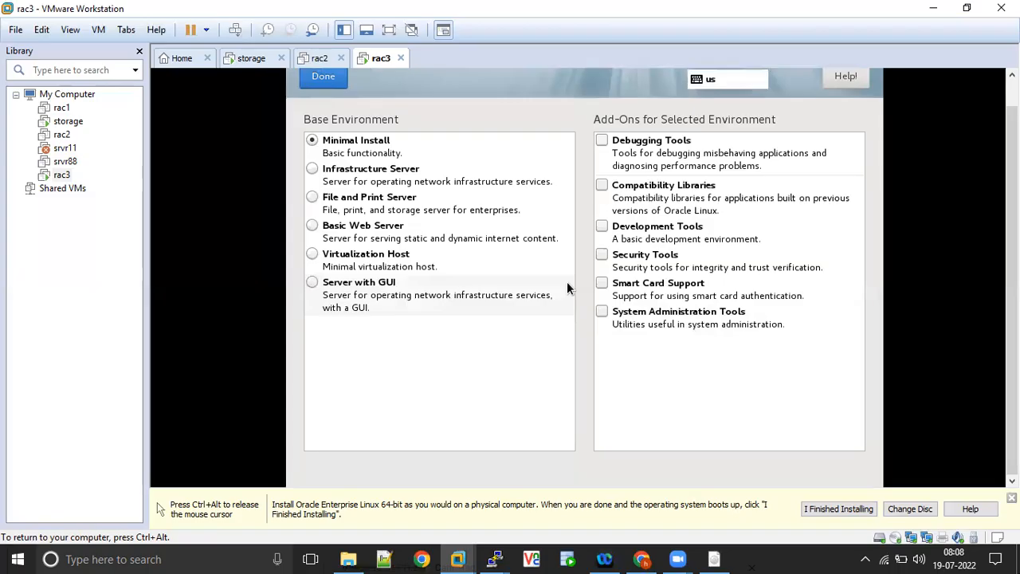
pyautogui.click(312, 170)
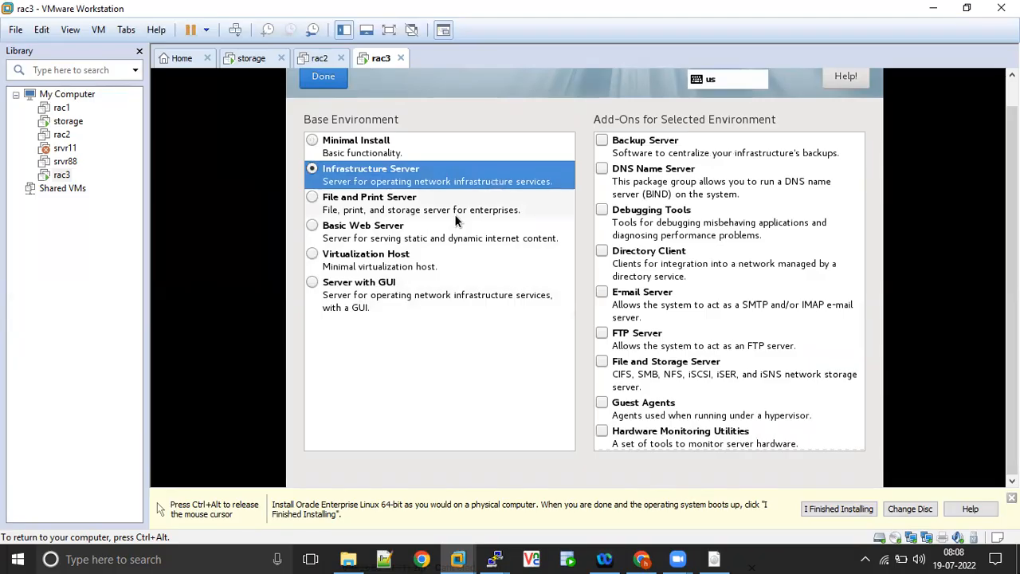
pyautogui.moveTo(861, 225); pyautogui.dragTo(872, 193)
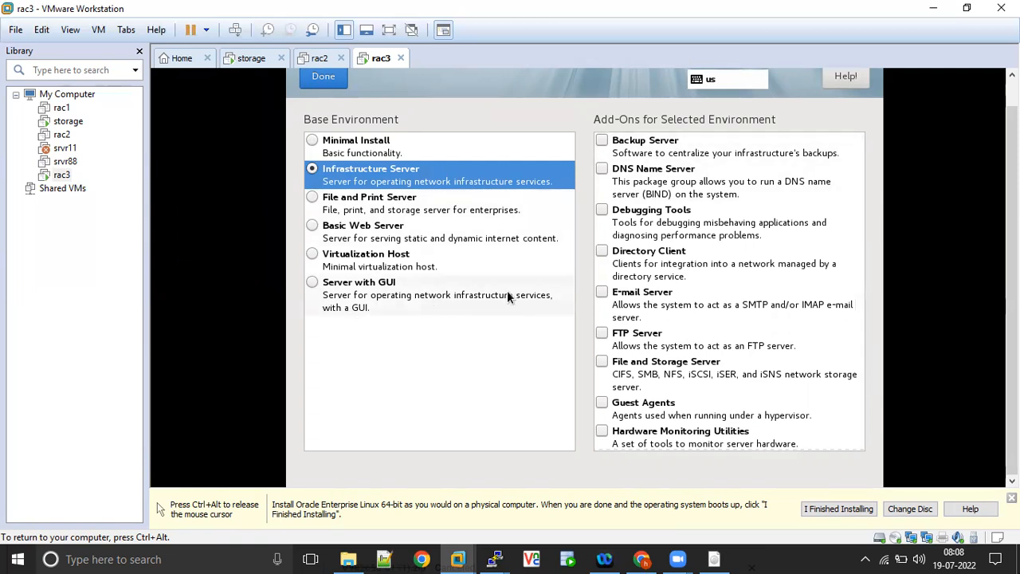
pyautogui.hotkey('ctrl', 'alt')
pyautogui.click(310, 285)
pyautogui.click(311, 281)
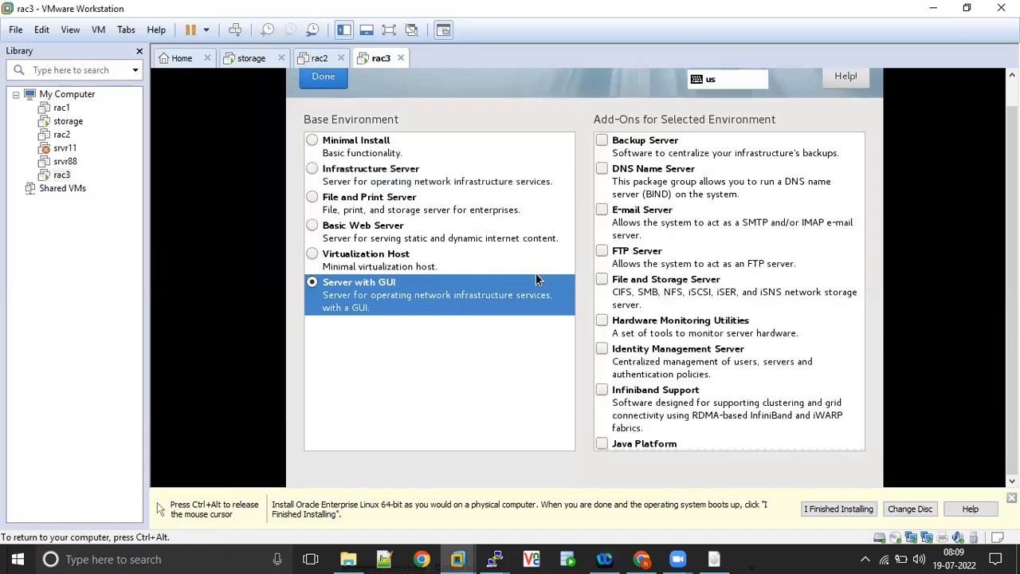
# - Enable every add-on of the selected environment from Backup Server through Infiniband Support and Java Platform
pyautogui.click(603, 139)
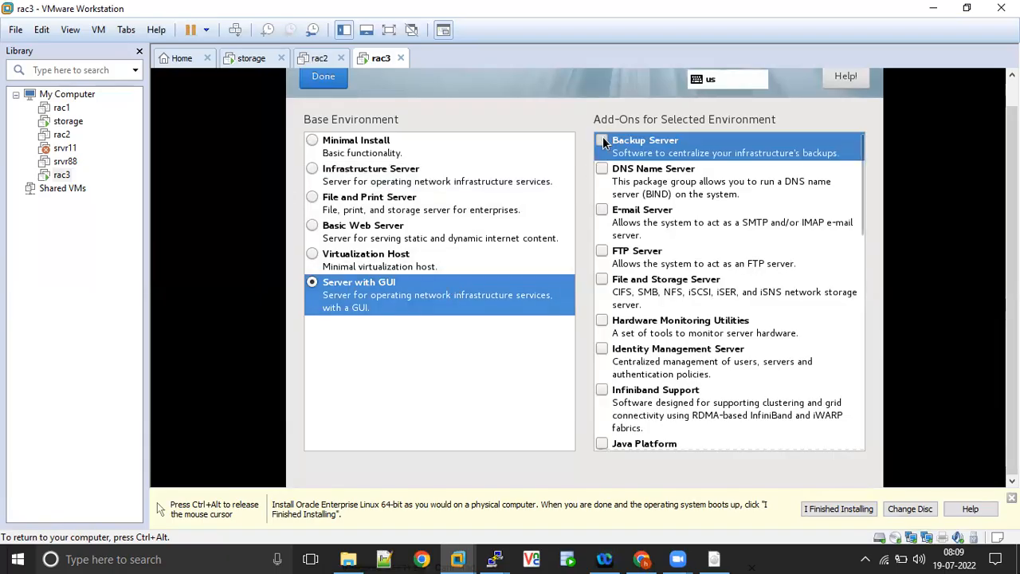
pyautogui.click(601, 166)
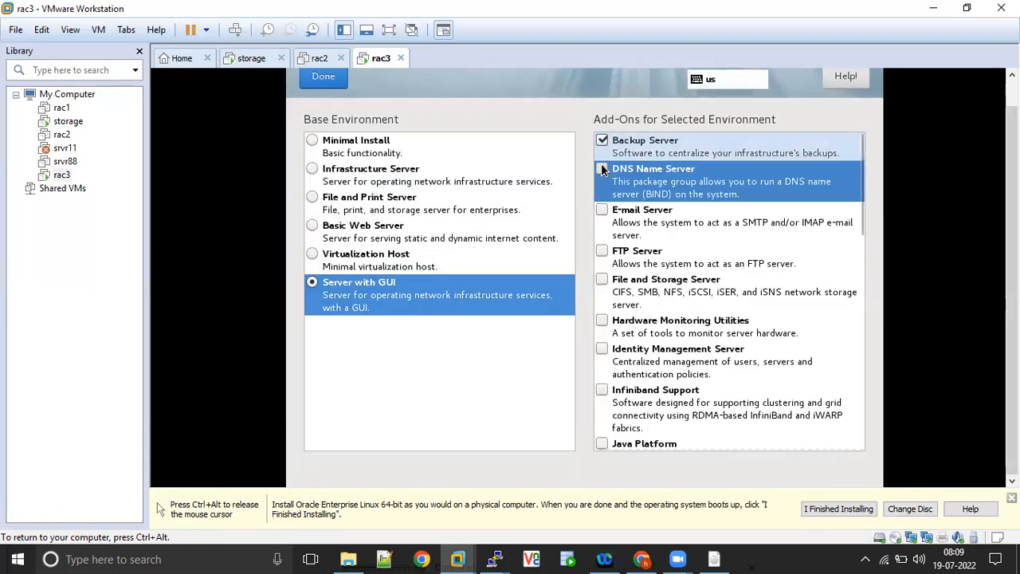
pyautogui.click(602, 210)
pyautogui.click(601, 253)
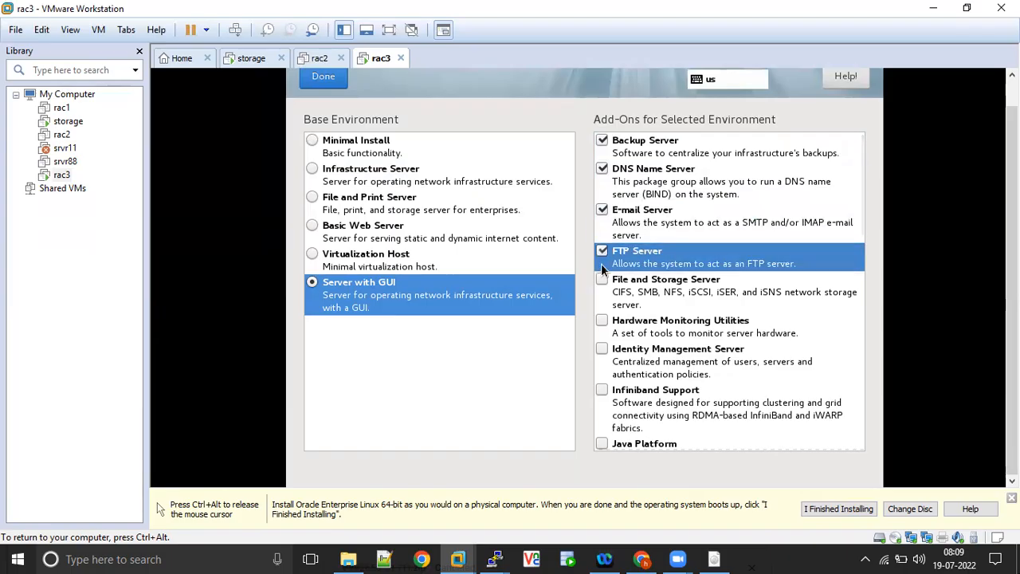
pyautogui.click(601, 281)
pyautogui.click(602, 320)
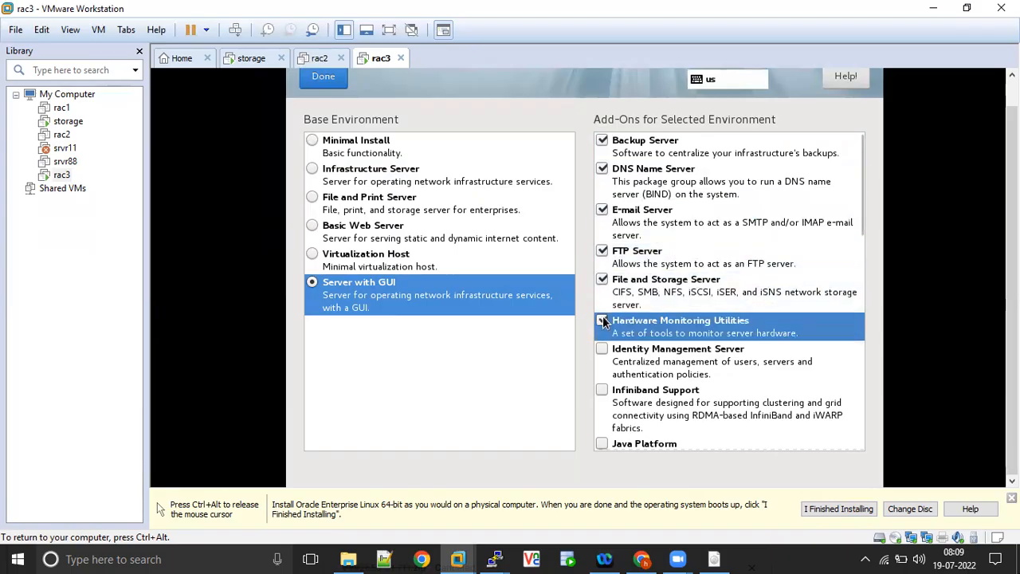
pyautogui.click(602, 346)
pyautogui.click(602, 388)
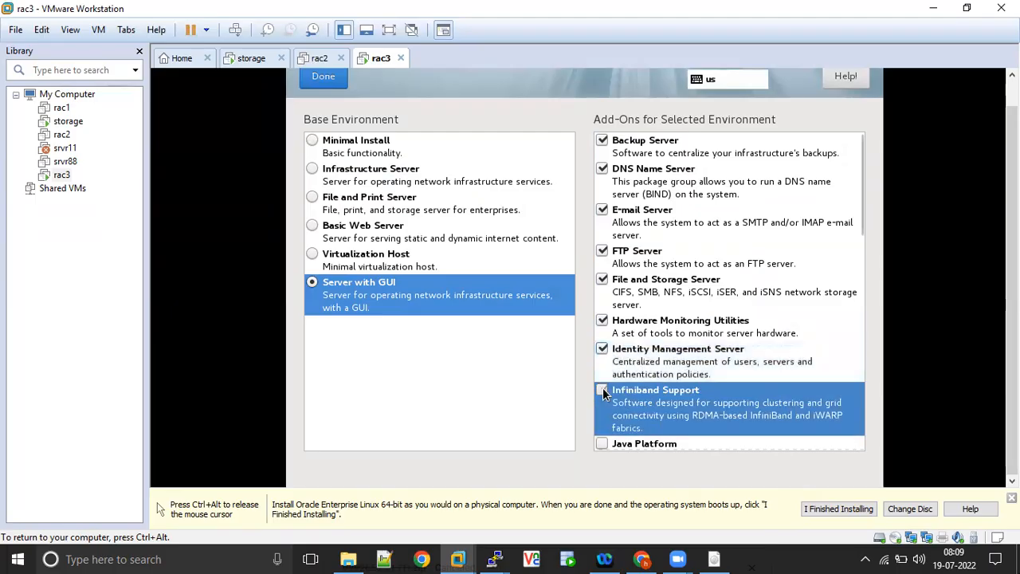
pyautogui.click(602, 442)
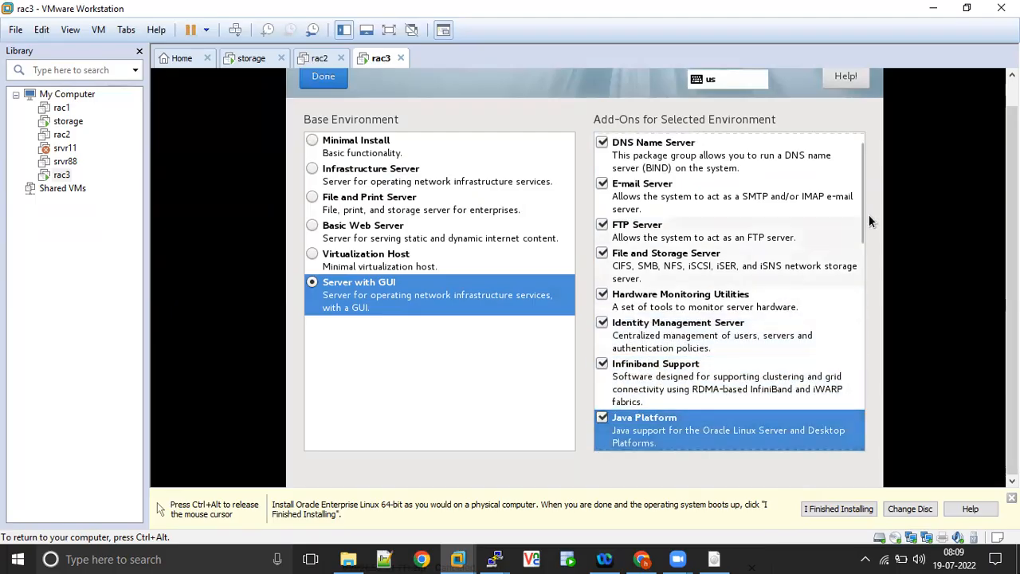
# - Enable the KDE, Large Systems Performance, Load Balancer, Mainframe Access, MariaDB Database Server, Network File System Client and Performance Tools add-ons
pyautogui.moveTo(862, 201); pyautogui.dragTo(864, 288)
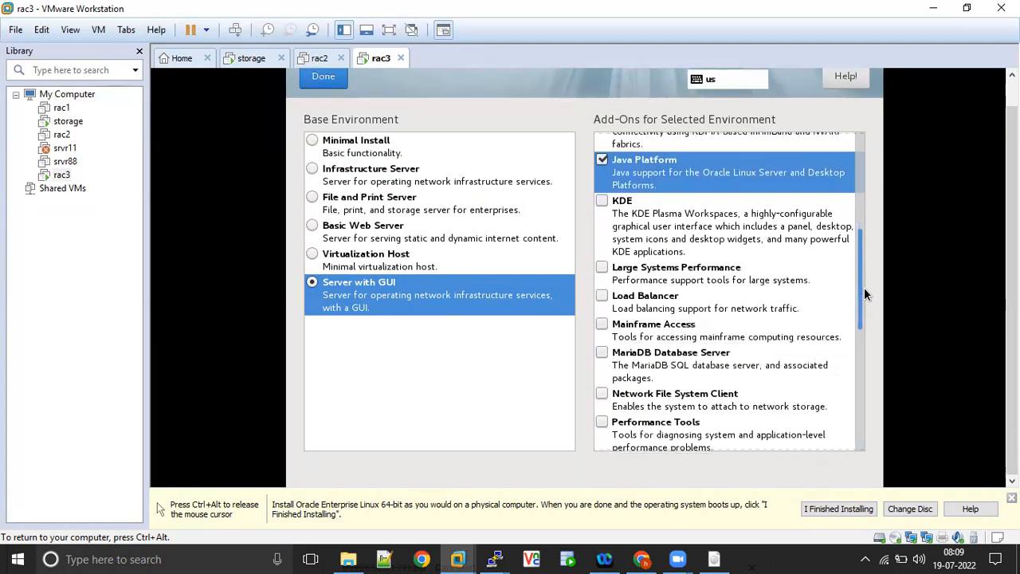
pyautogui.click(604, 202)
pyautogui.click(603, 266)
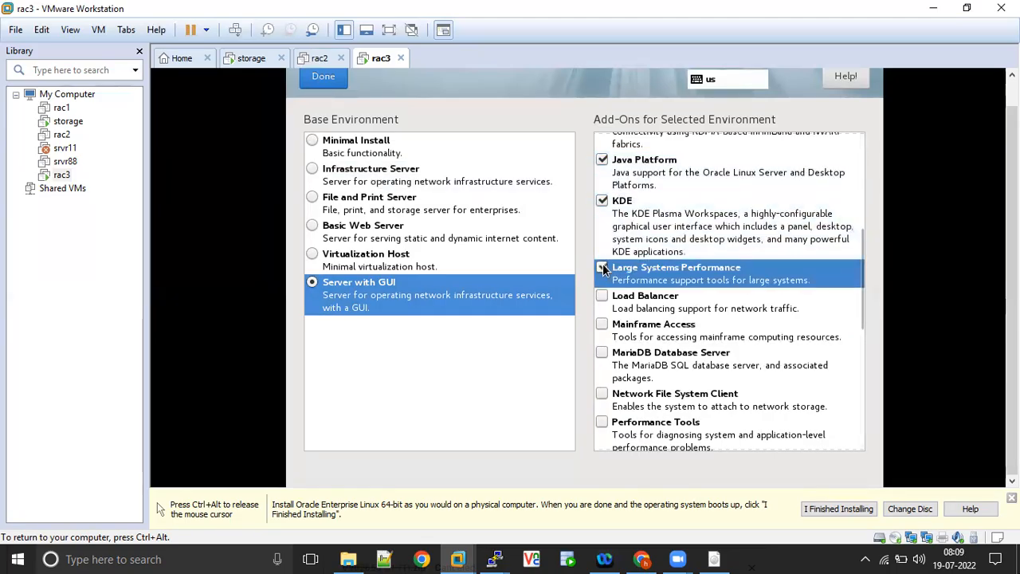
pyautogui.click(604, 297)
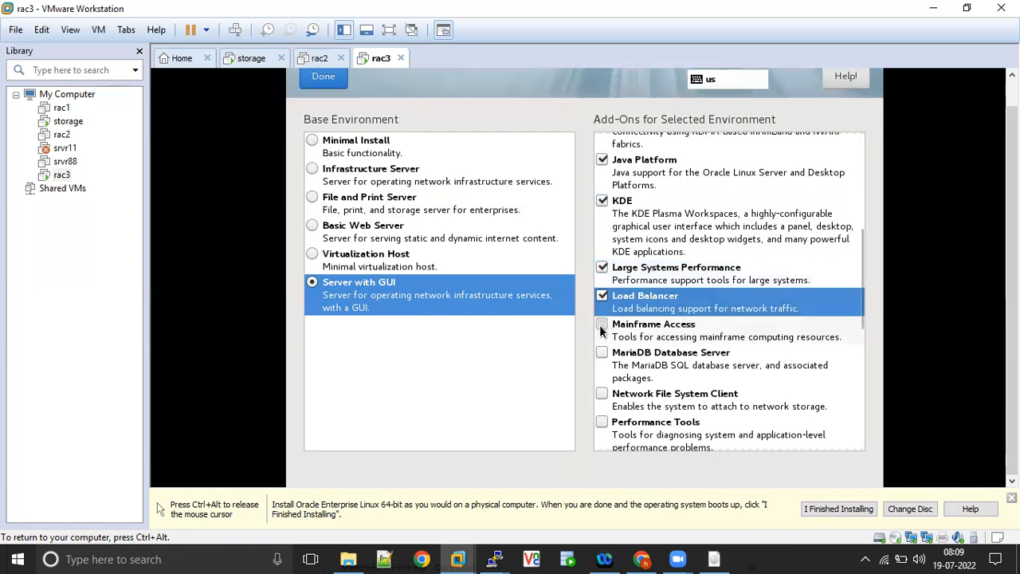
pyautogui.click(601, 328)
pyautogui.click(602, 351)
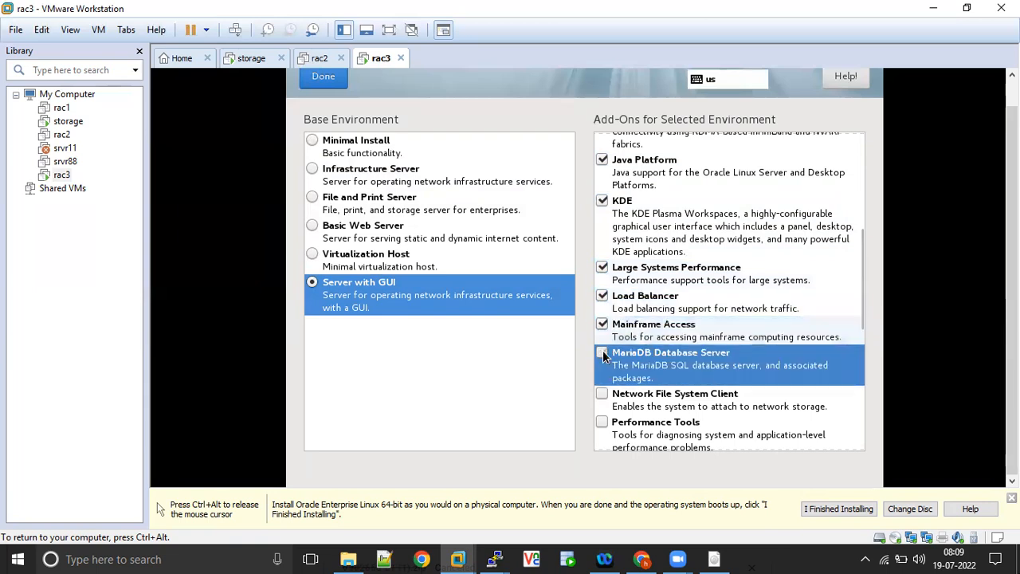
pyautogui.click(601, 396)
pyautogui.click(845, 429)
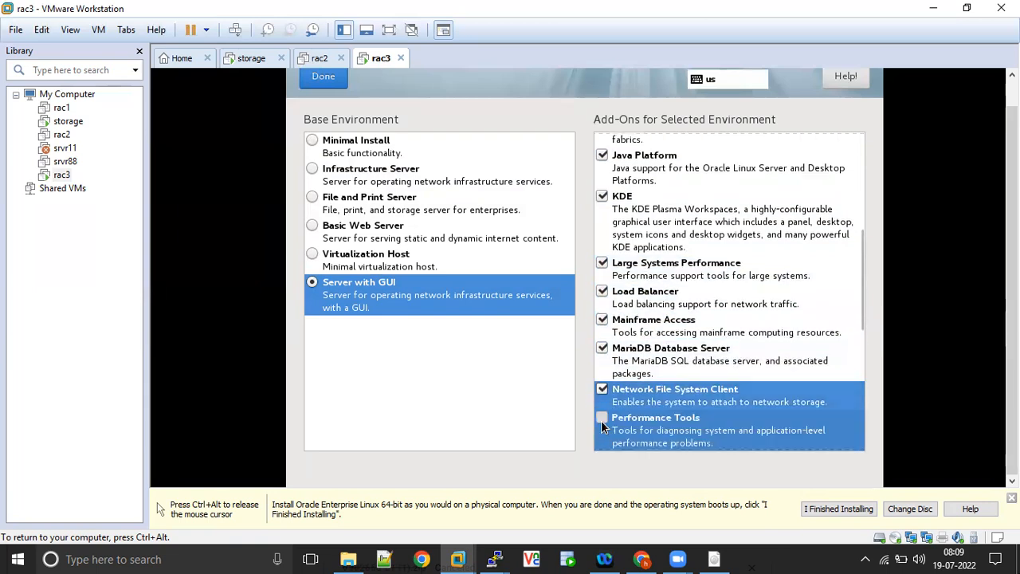
# - Enable the PostgreSQL Database Server, Print Server, Remote Management for Linux, Virtualization Client, Virtualization Hypervisor, Virtualization Tools and Compatibility Libraries add-ons
pyautogui.scroll(-5, 862, 361)
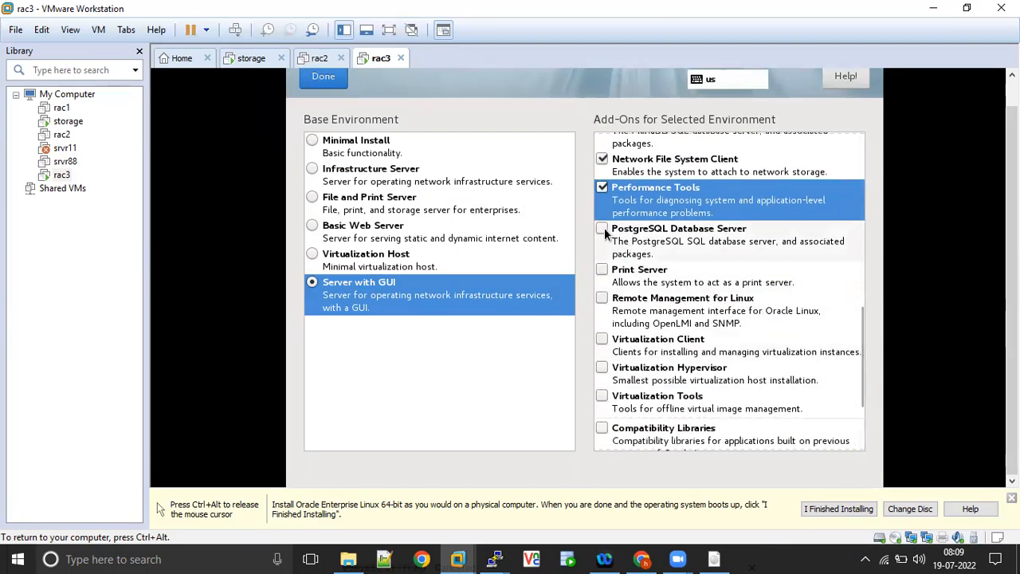
pyautogui.click(603, 230)
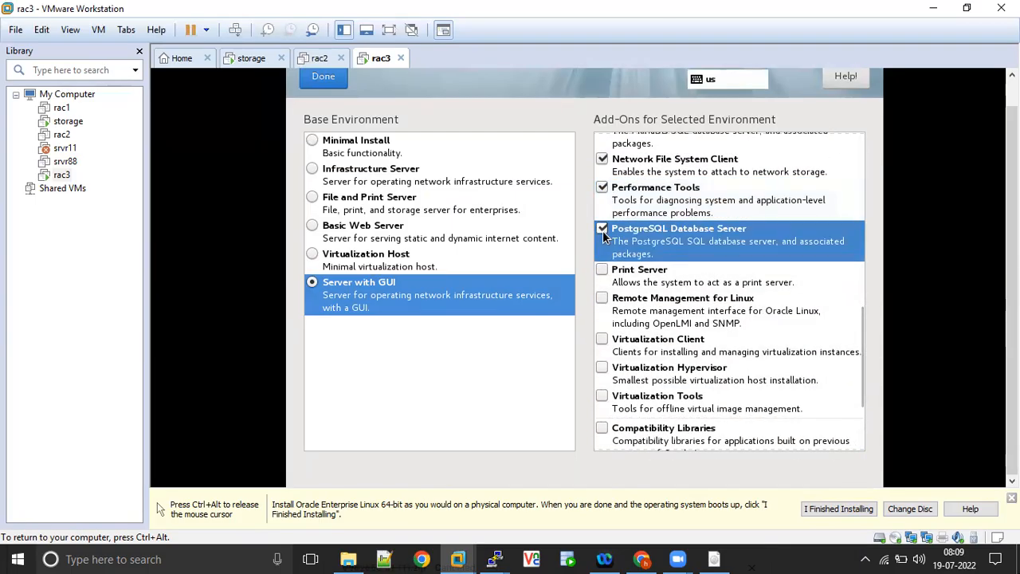
pyautogui.click(602, 271)
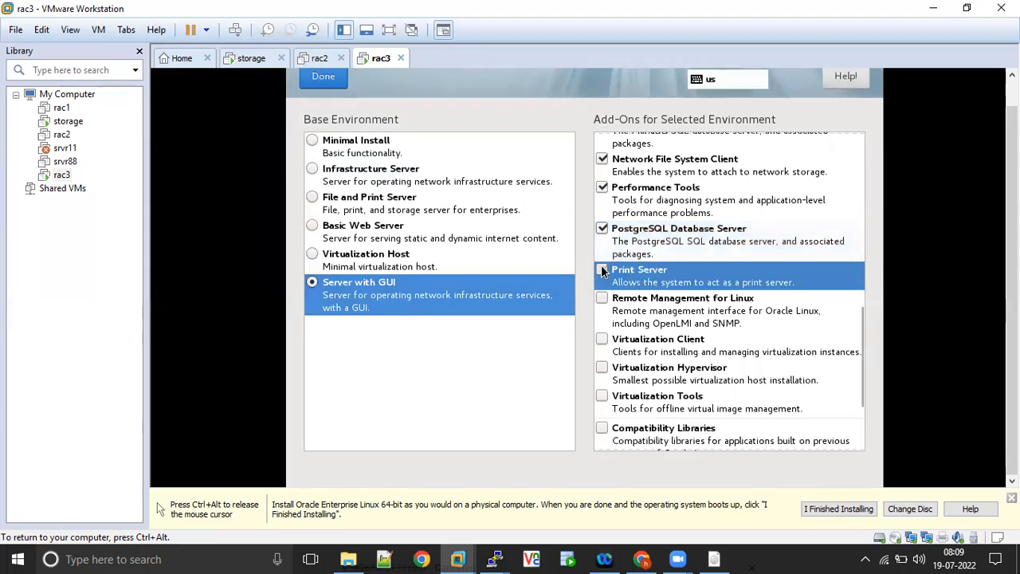
pyautogui.click(601, 310)
pyautogui.click(601, 340)
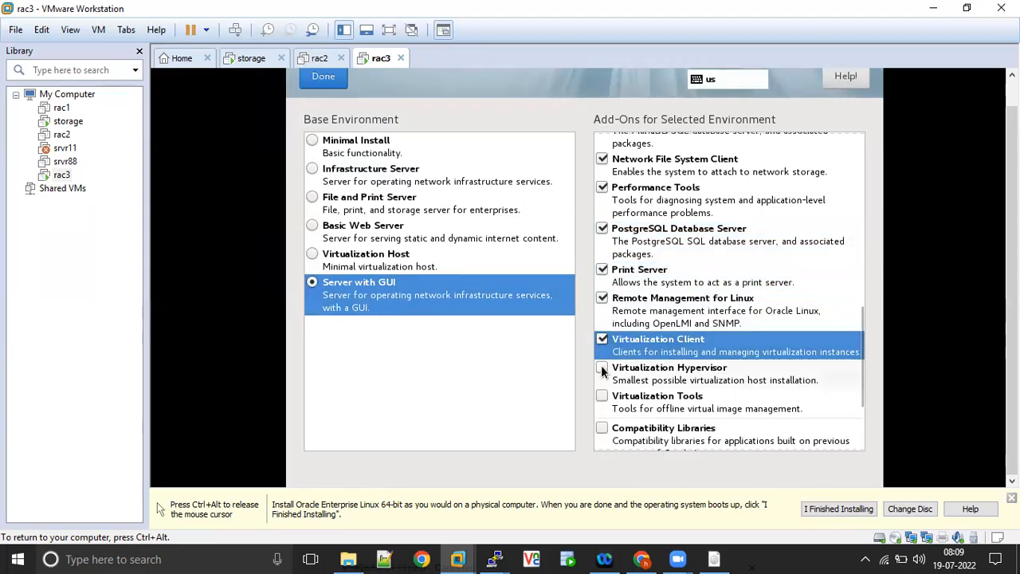
pyautogui.click(601, 368)
pyautogui.click(598, 395)
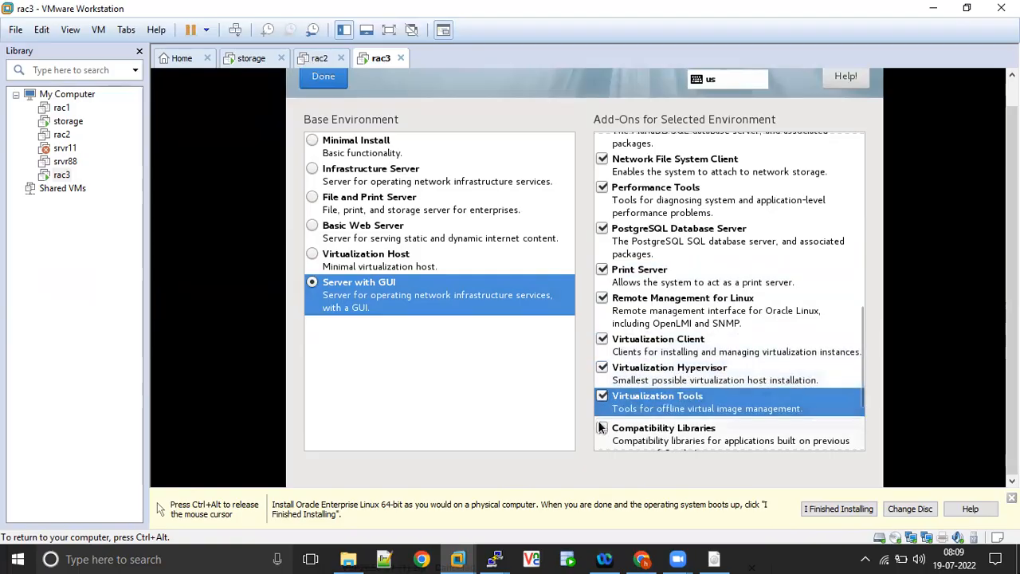
pyautogui.click(598, 422)
# - Enable the Development Tools, Security Tools, Smart Card Support and System Administration Tools add-ons and finish the software selection
pyautogui.moveTo(860, 360); pyautogui.dragTo(862, 432)
pyautogui.click(602, 347)
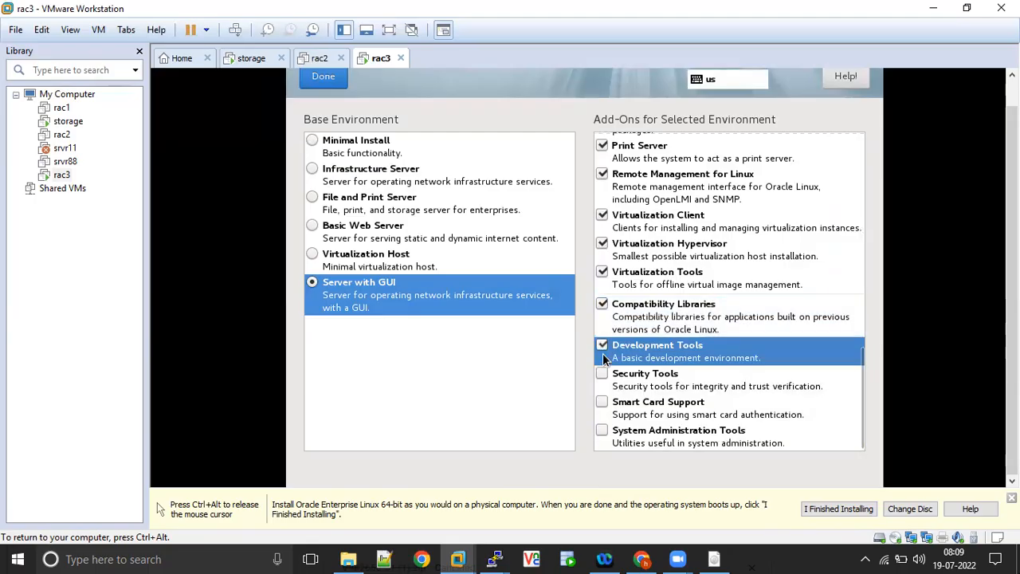
pyautogui.click(603, 375)
pyautogui.click(601, 402)
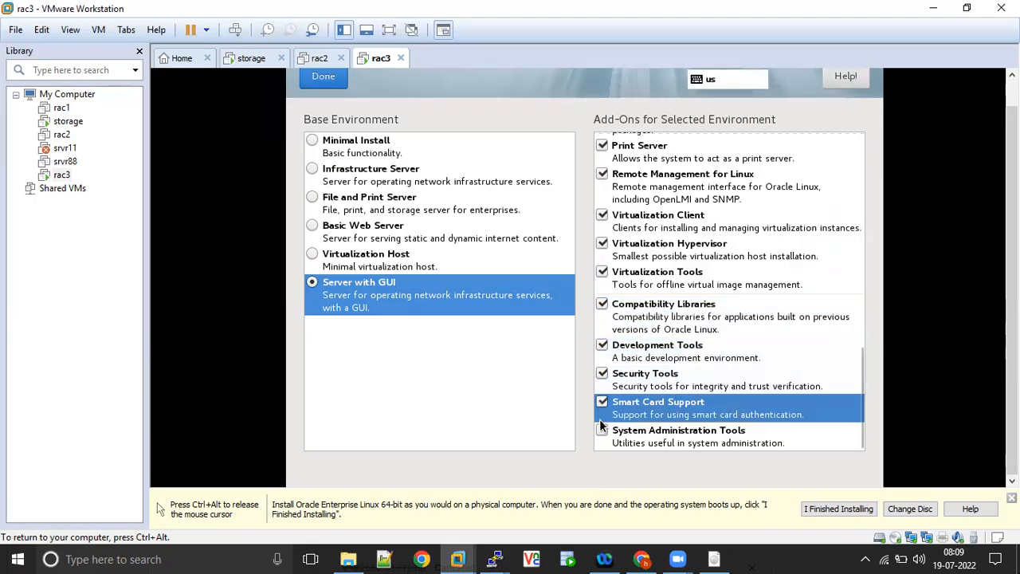
pyautogui.click(603, 430)
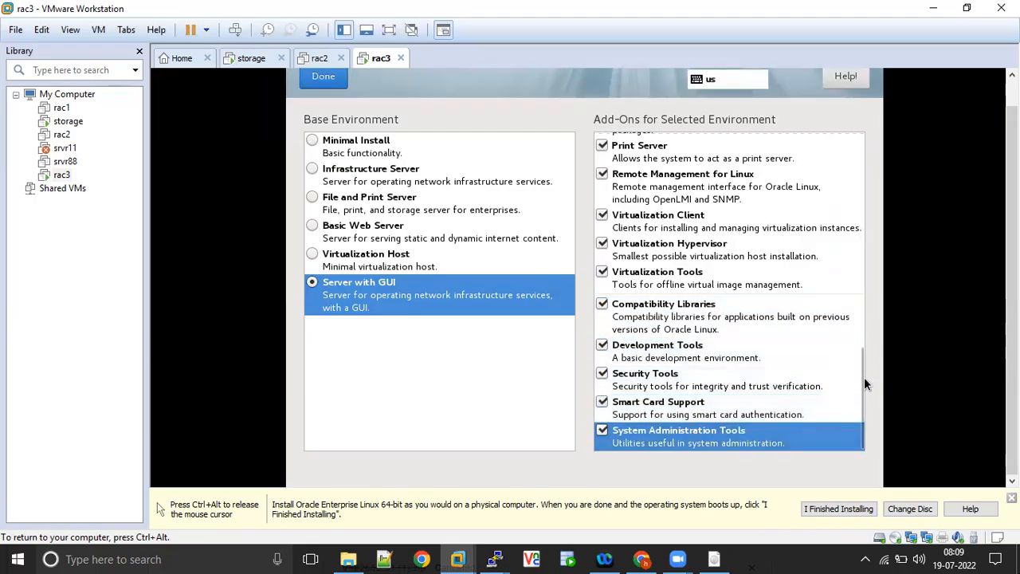
pyautogui.moveTo(859, 376); pyautogui.dragTo(865, 403)
pyautogui.click(332, 82)
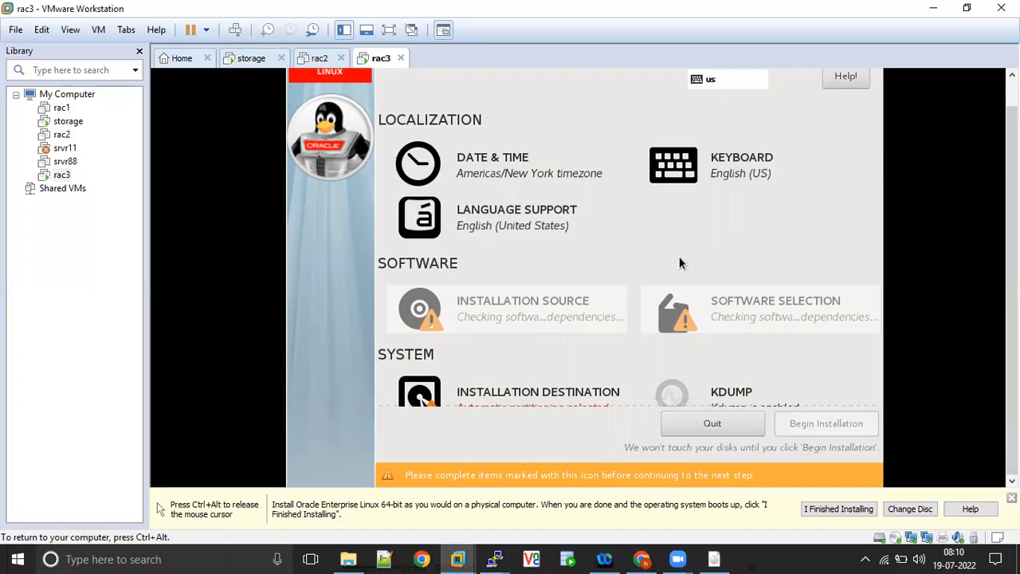
# - Disable kdump in the system settings and return to the installation summary
pyautogui.hotkey('ctrl', 'alt')
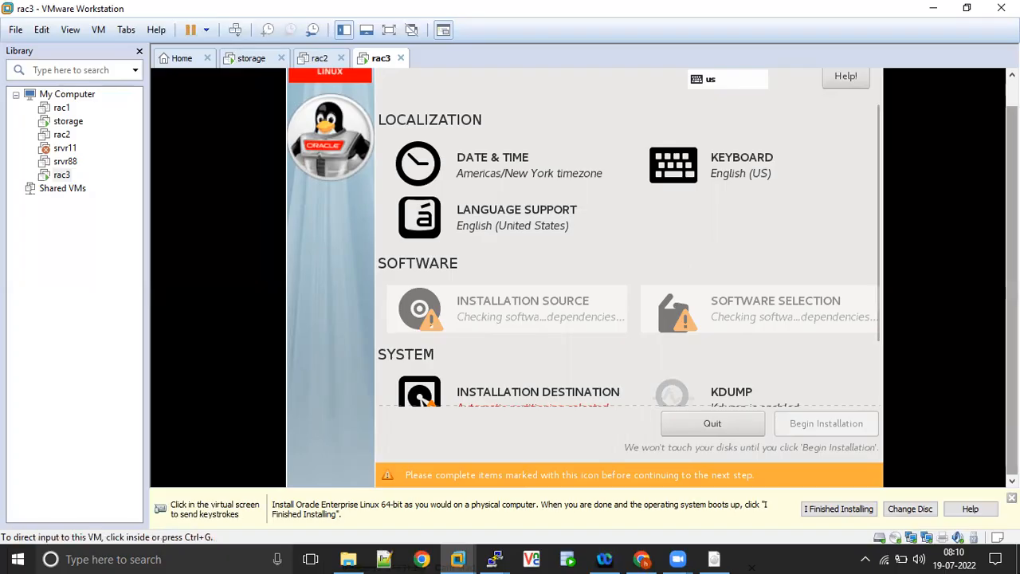
pyautogui.click(724, 279)
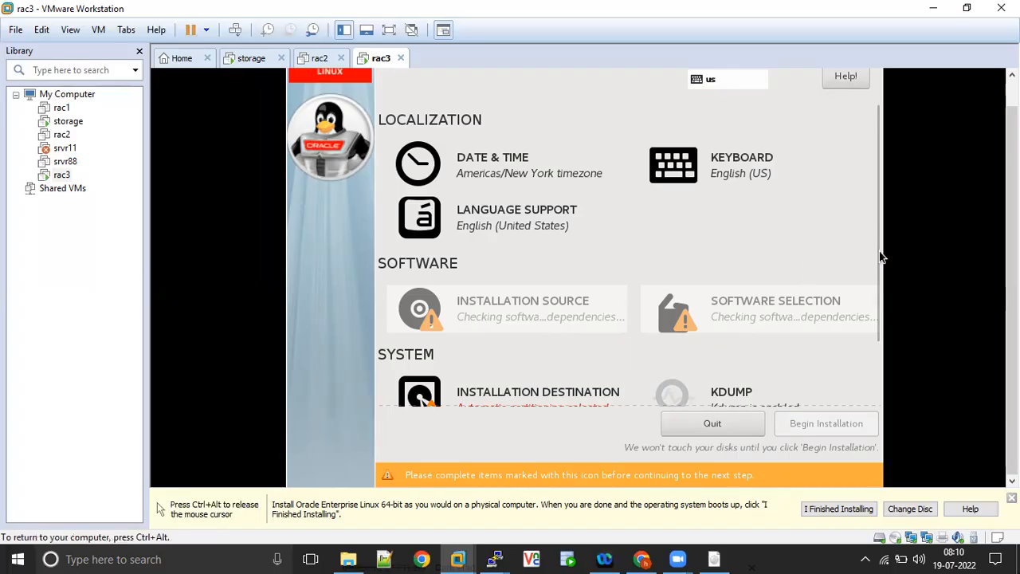
pyautogui.moveTo(874, 249); pyautogui.dragTo(881, 327)
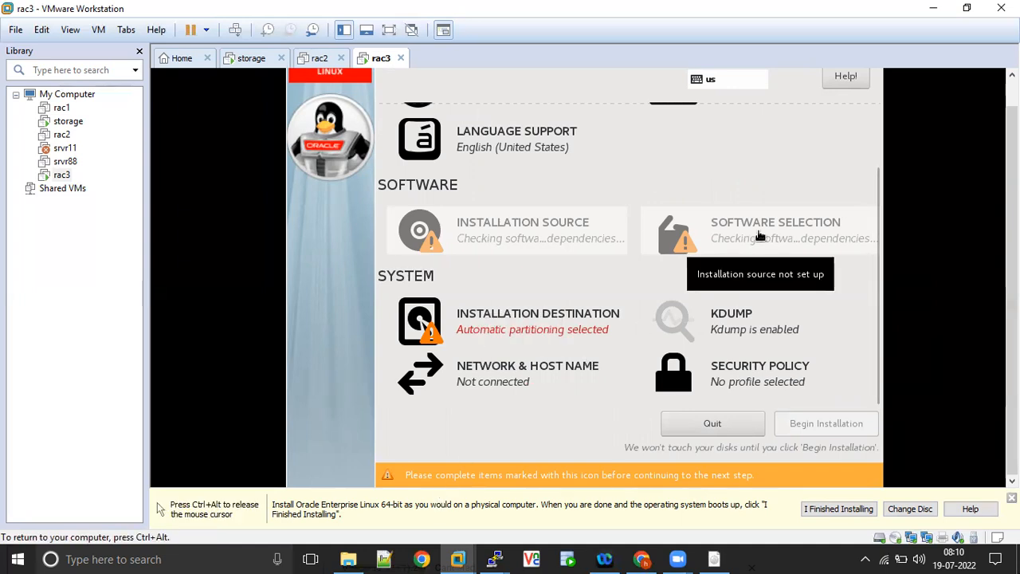
pyautogui.click(728, 326)
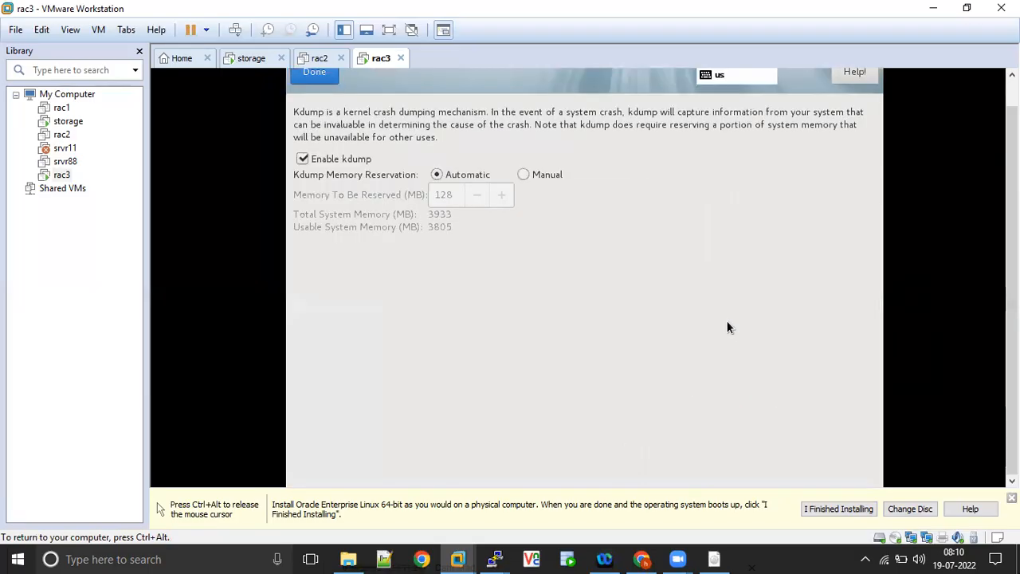
pyautogui.click(301, 159)
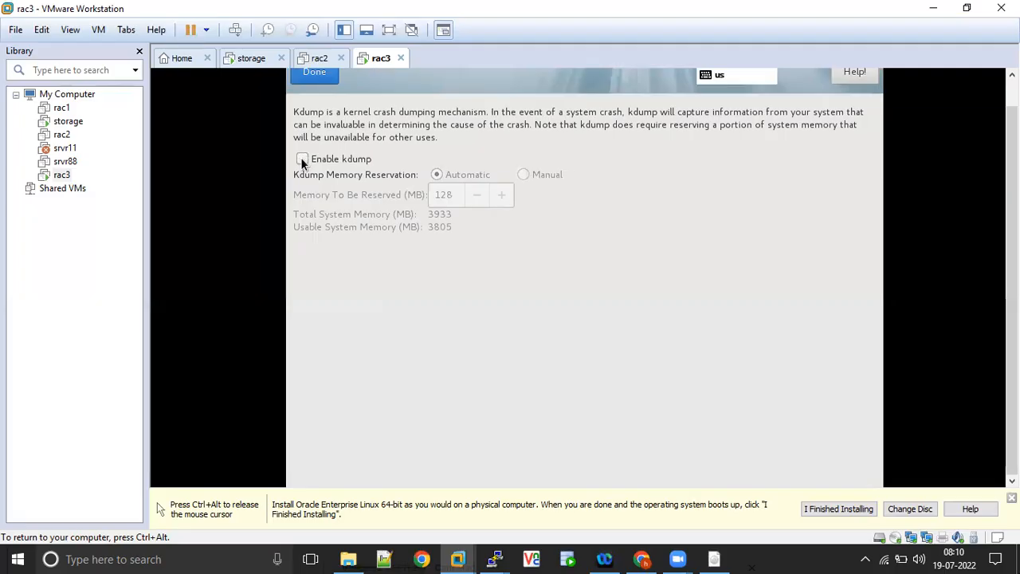
pyautogui.click(313, 76)
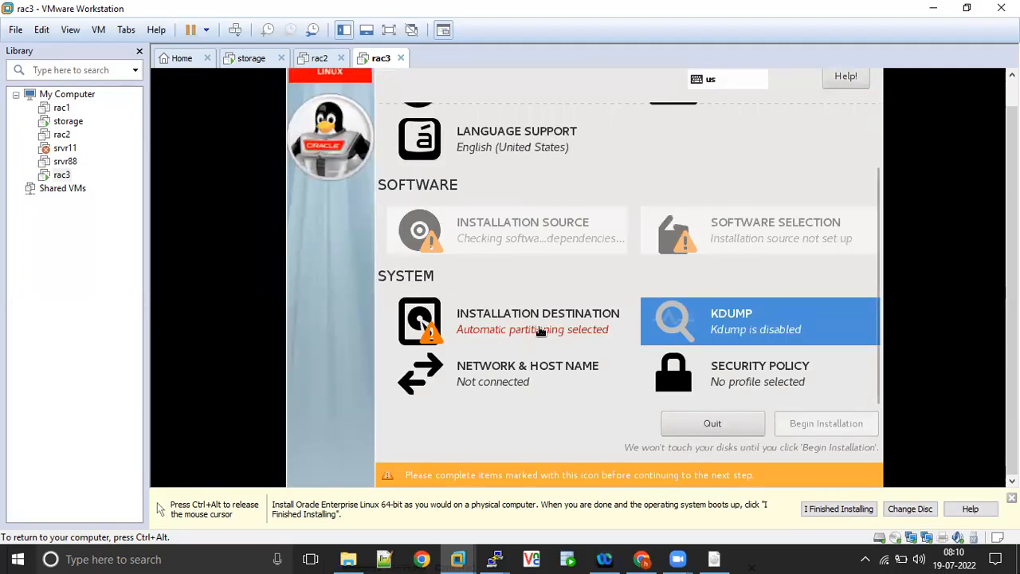
# - Turn off applying a security policy and return to the installation summary
pyautogui.click(749, 385)
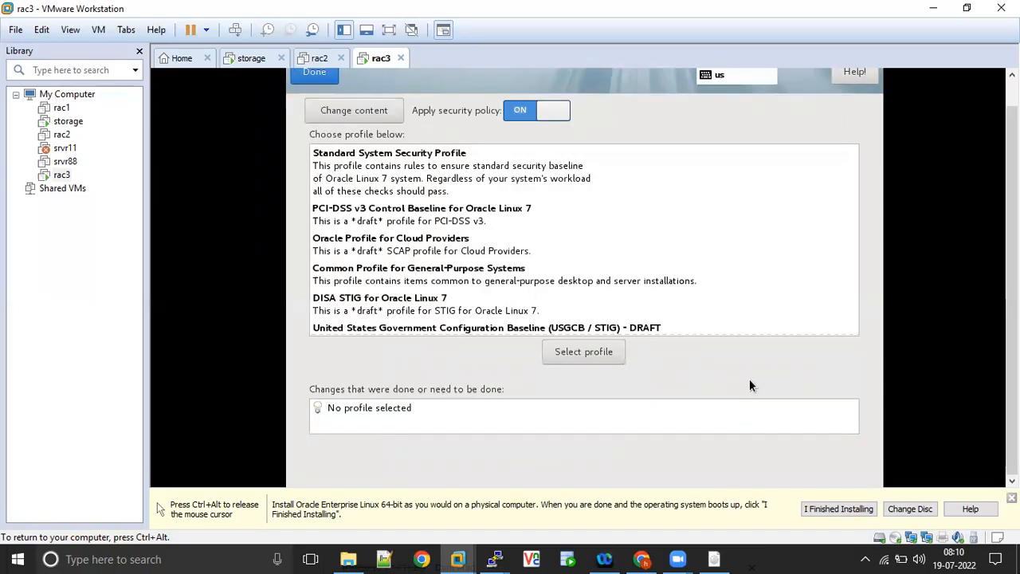
pyautogui.click(516, 112)
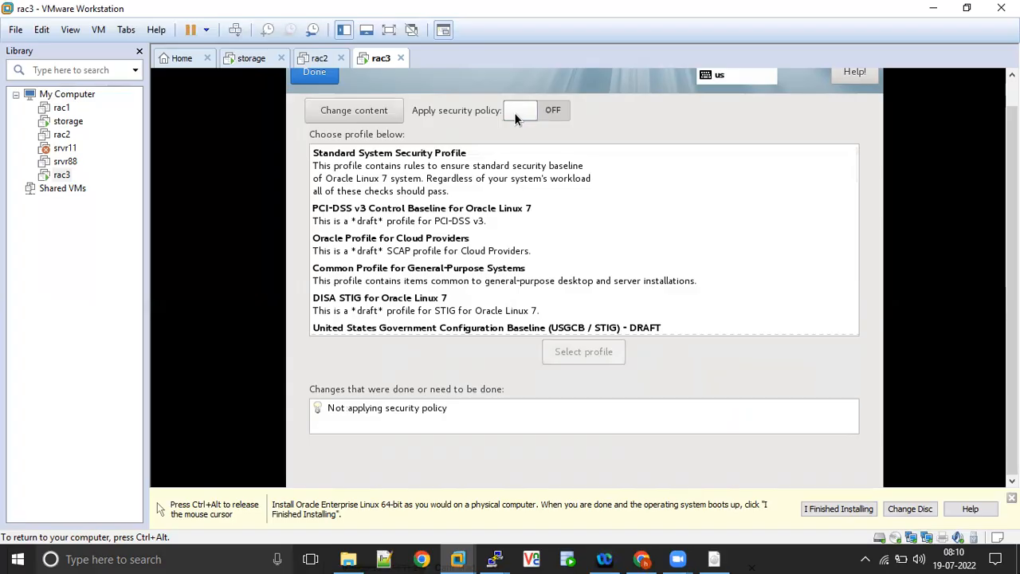
pyautogui.click(324, 78)
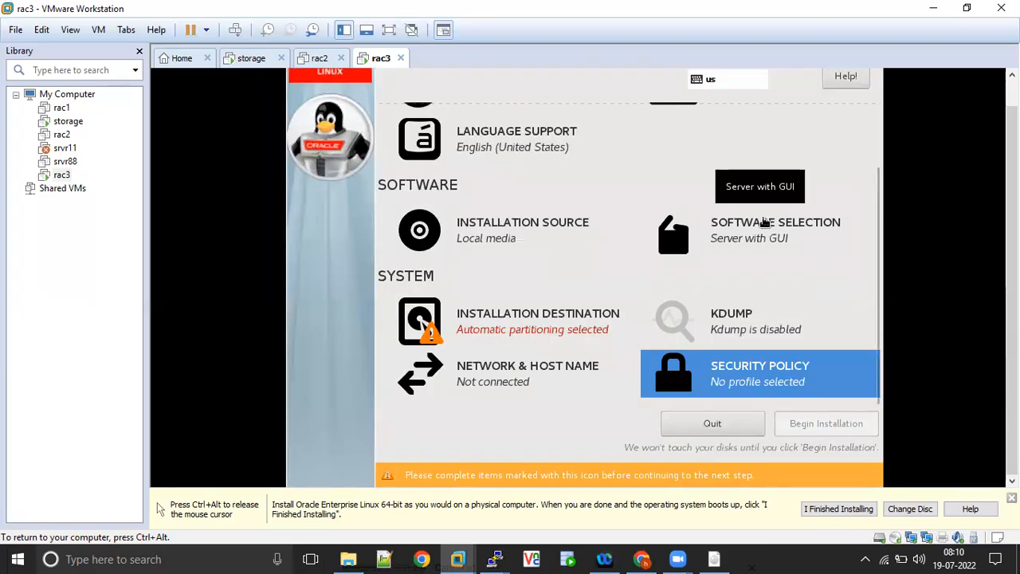
# - Choose manual partitioning for the 60 GiB installation disk and set the partitioning scheme to Standard Partition
pyautogui.click(495, 328)
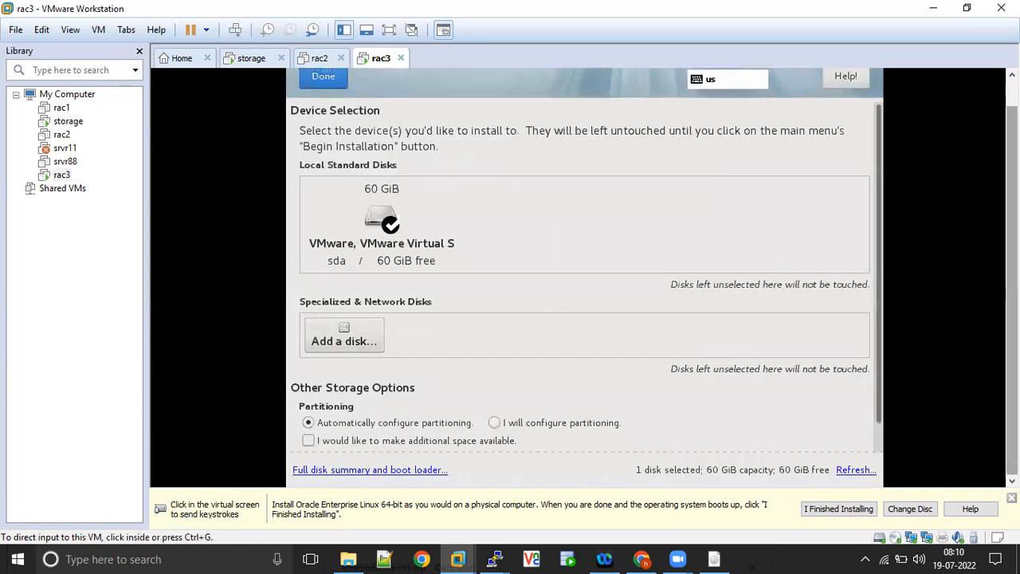
pyautogui.moveTo(880, 336); pyautogui.dragTo(878, 384)
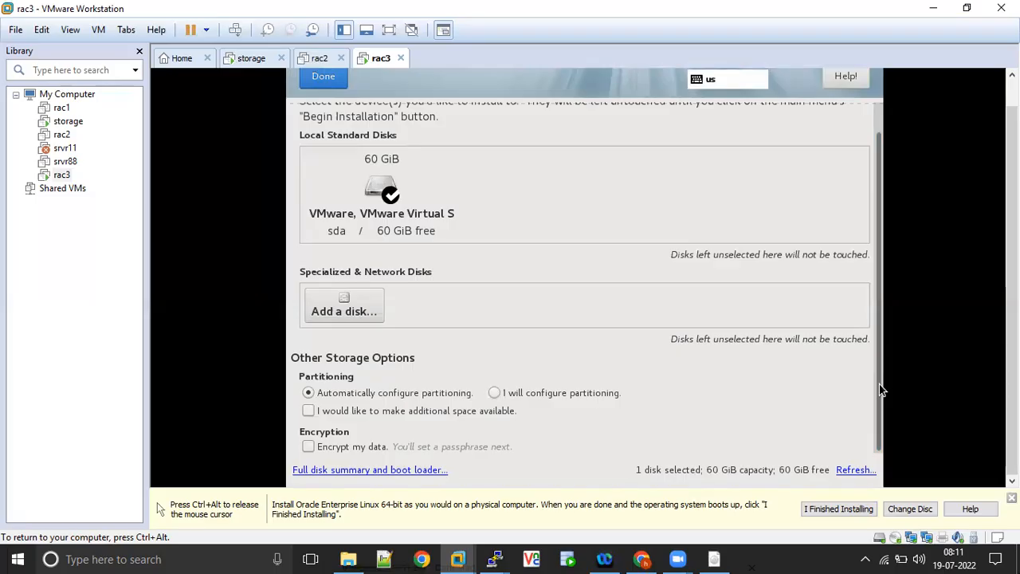
pyautogui.click(495, 393)
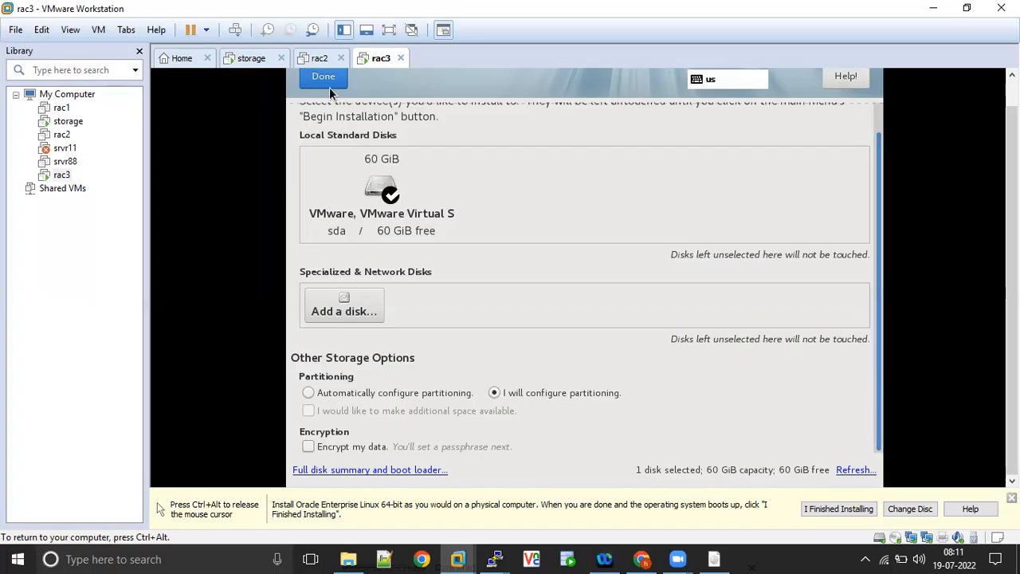
pyautogui.scroll(1, 398, 239)
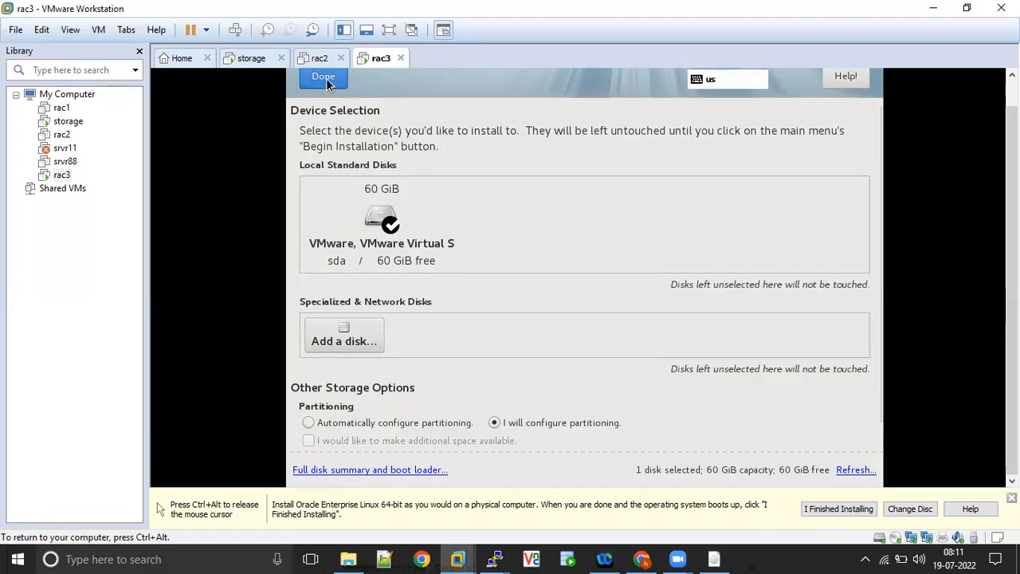
pyautogui.click(325, 78)
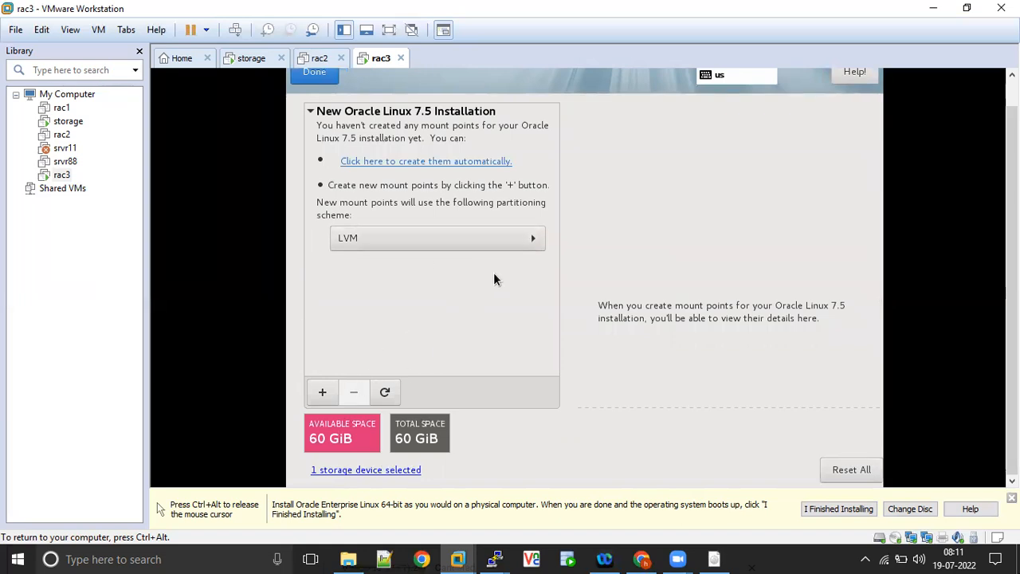
pyautogui.click(532, 239)
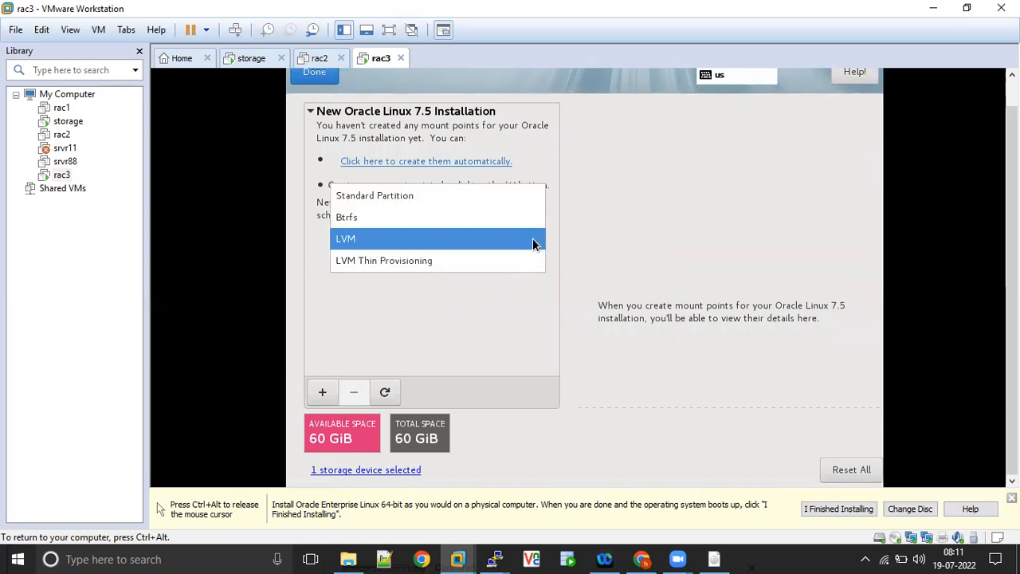
pyautogui.click(385, 198)
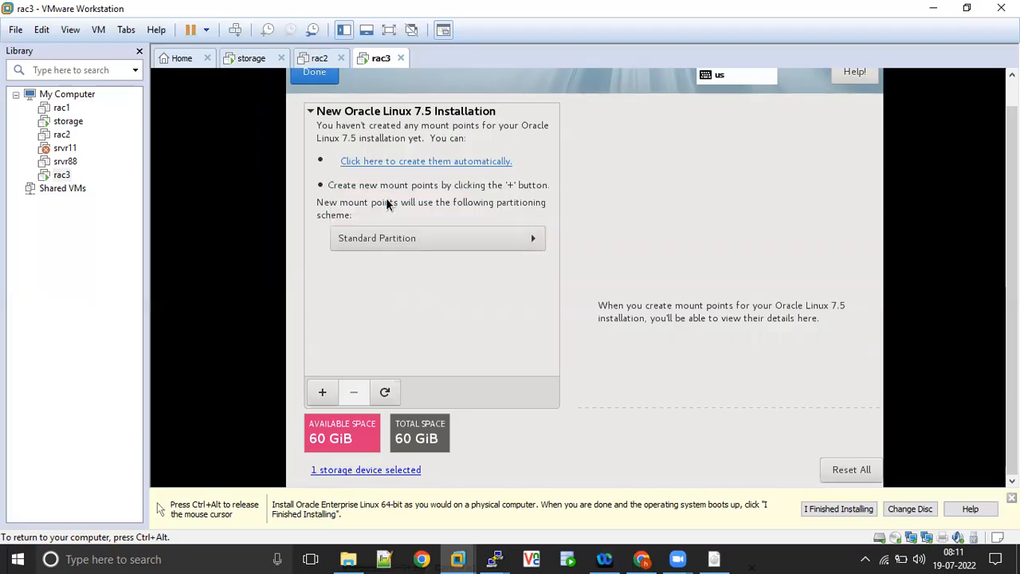
# - Add a root mount point / with a desired capacity of 20G
pyautogui.click(322, 392)
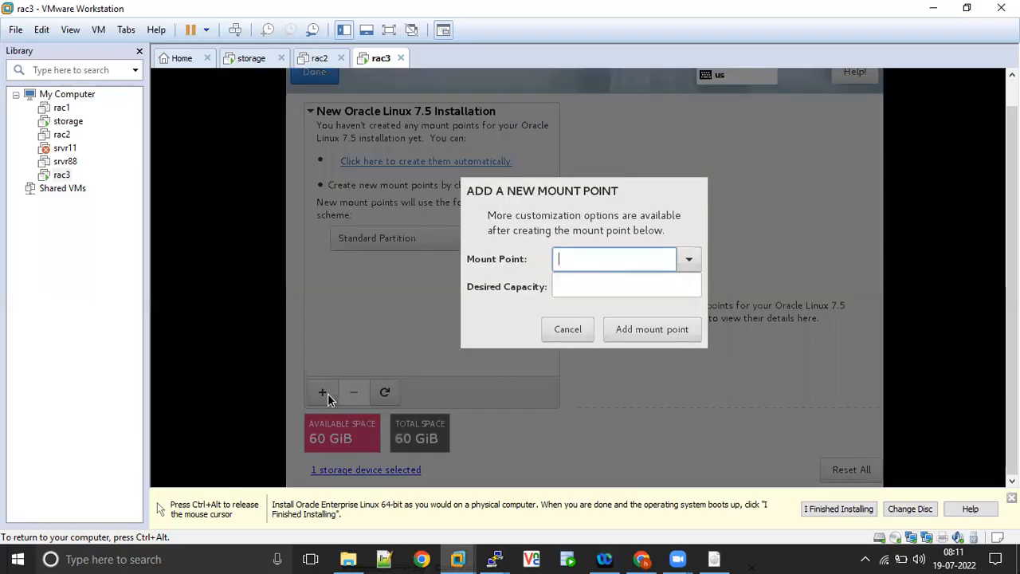
pyautogui.write('/')
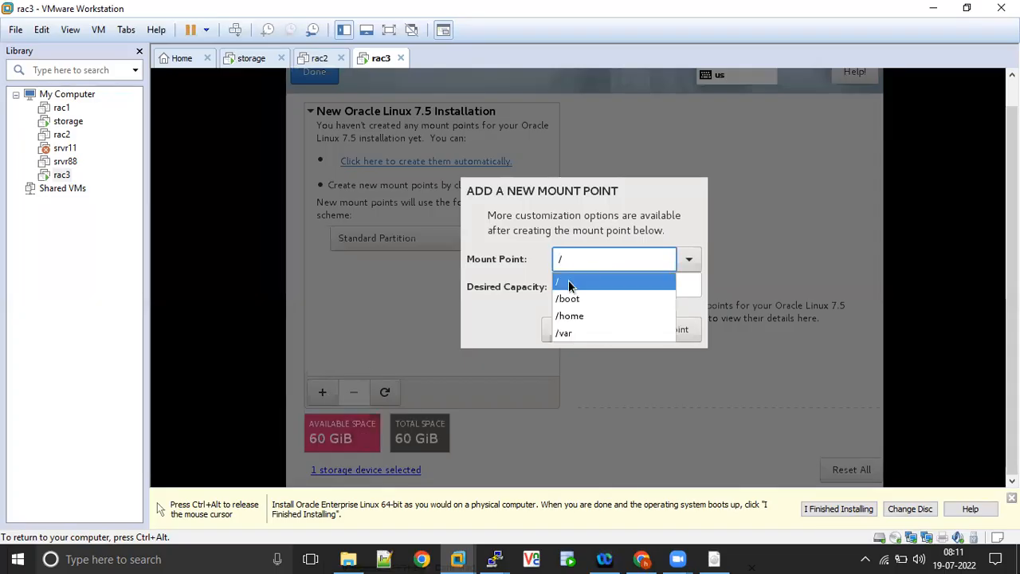
pyautogui.click(569, 282)
pyautogui.click(569, 284)
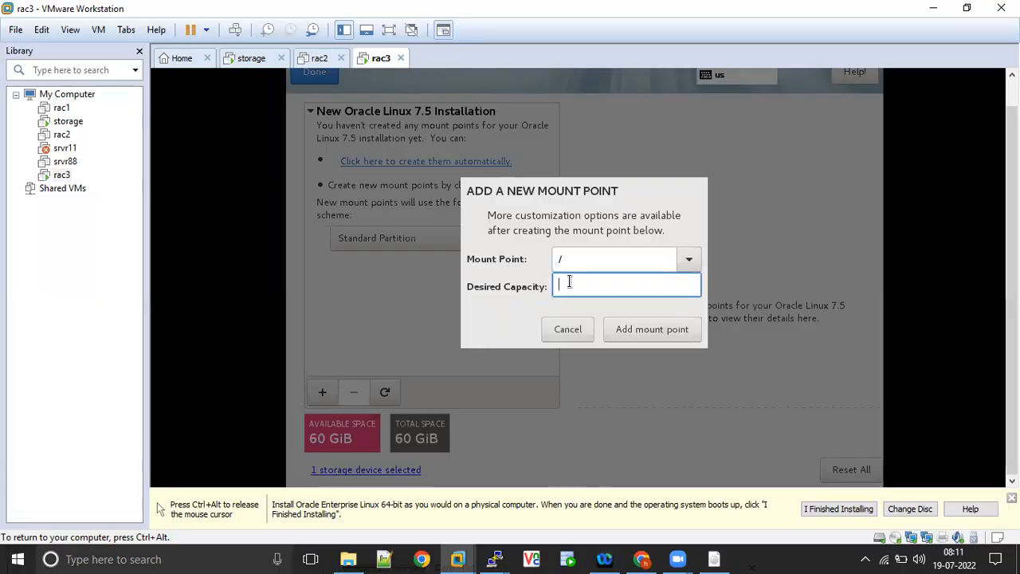
pyautogui.write('20G')
pyautogui.click(634, 337)
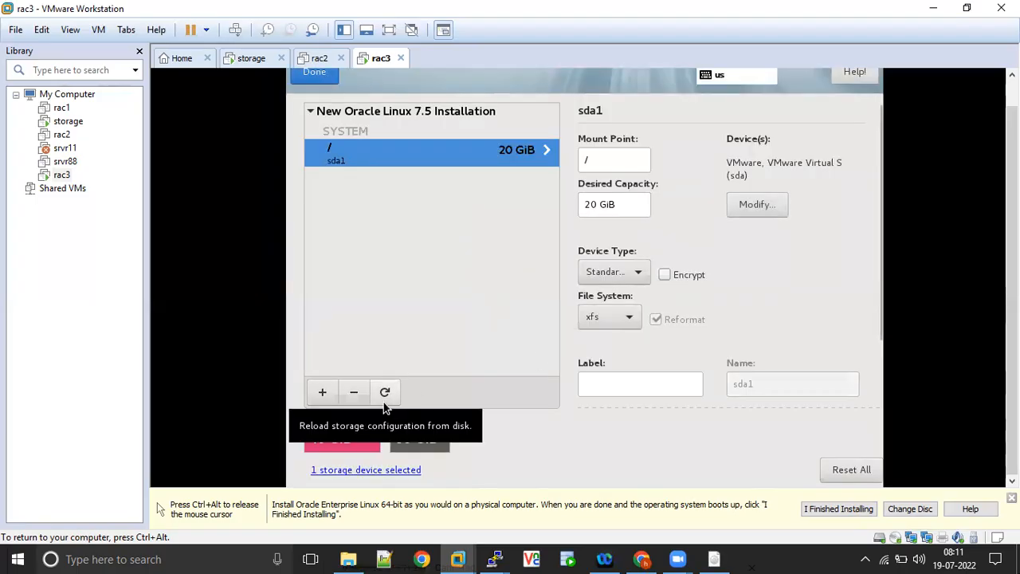
# - Set the file system of the root partition to ext4
pyautogui.click(627, 317)
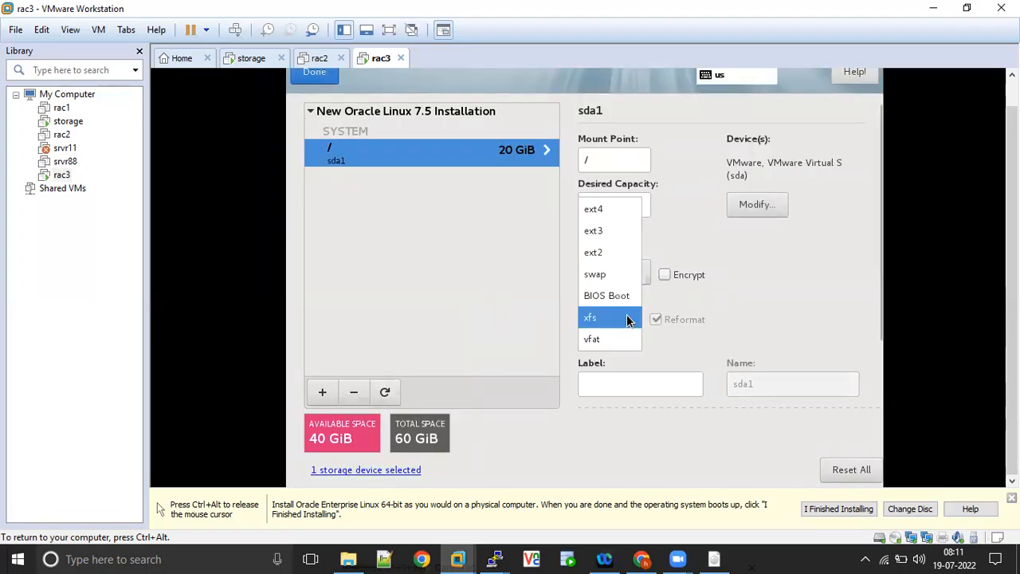
pyautogui.click(751, 277)
pyautogui.click(629, 318)
pyautogui.click(596, 211)
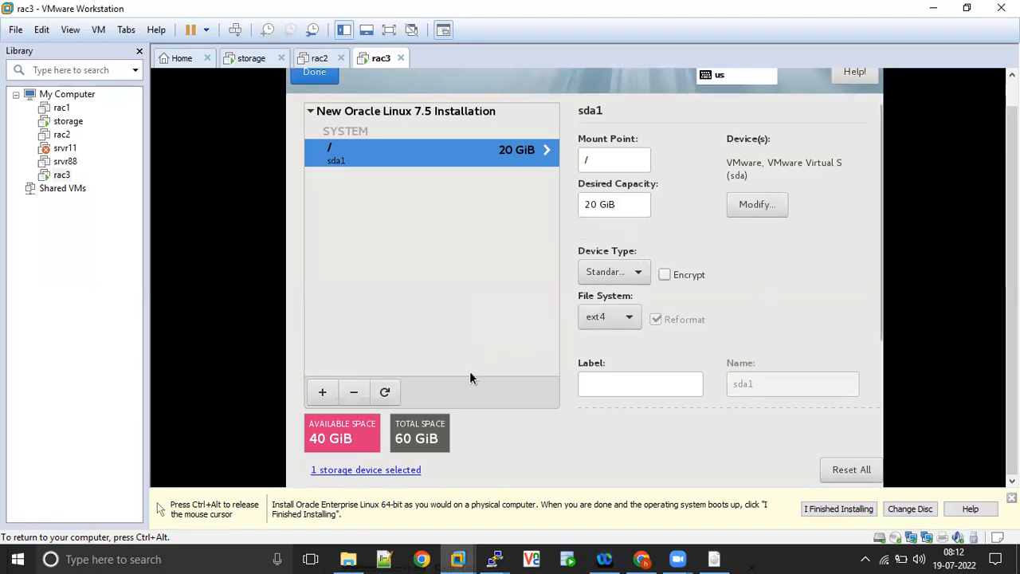
# - Add a swap mount point with a desired capacity of 6G
pyautogui.click(321, 393)
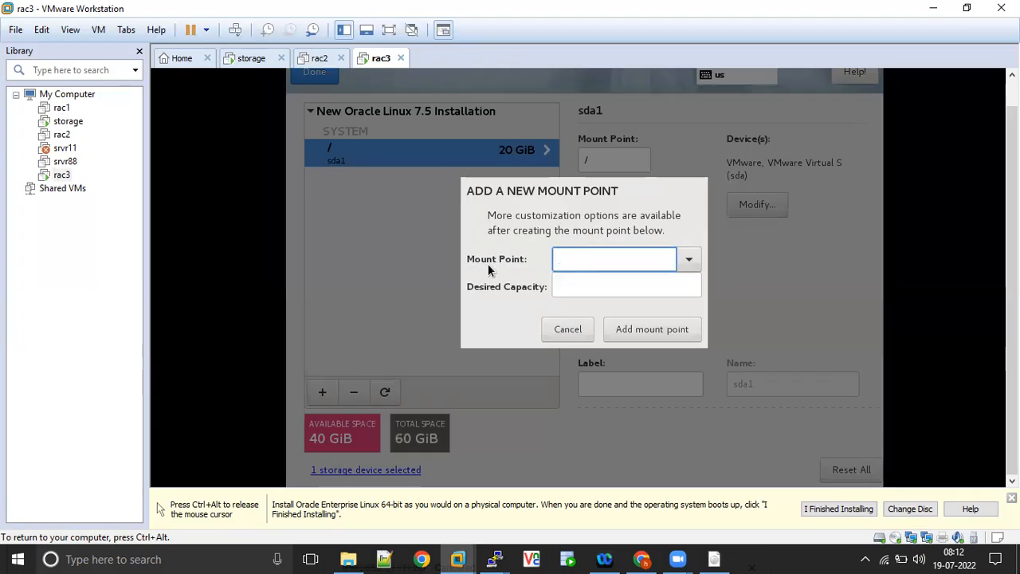
pyautogui.click(689, 258)
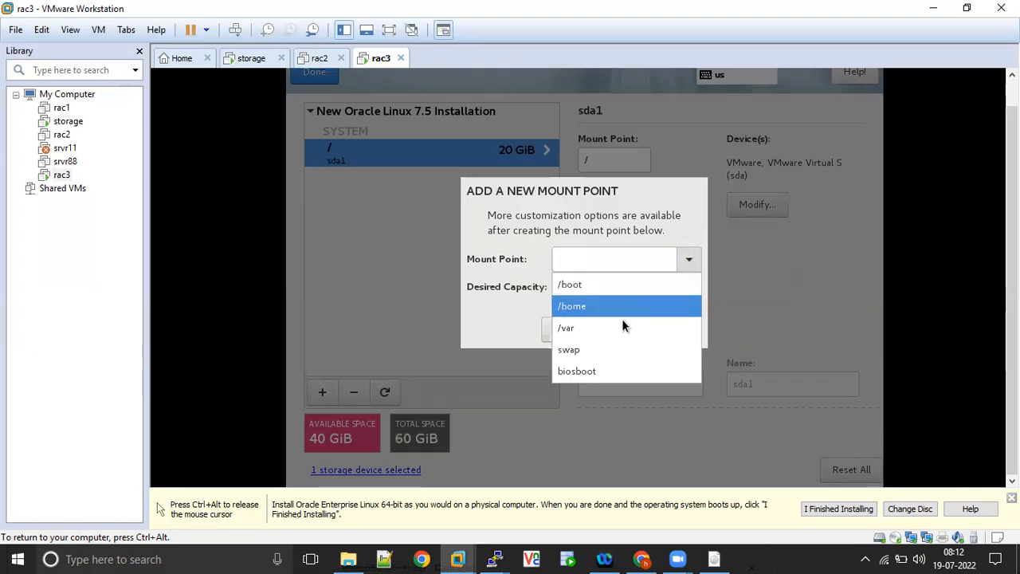
pyautogui.click(580, 349)
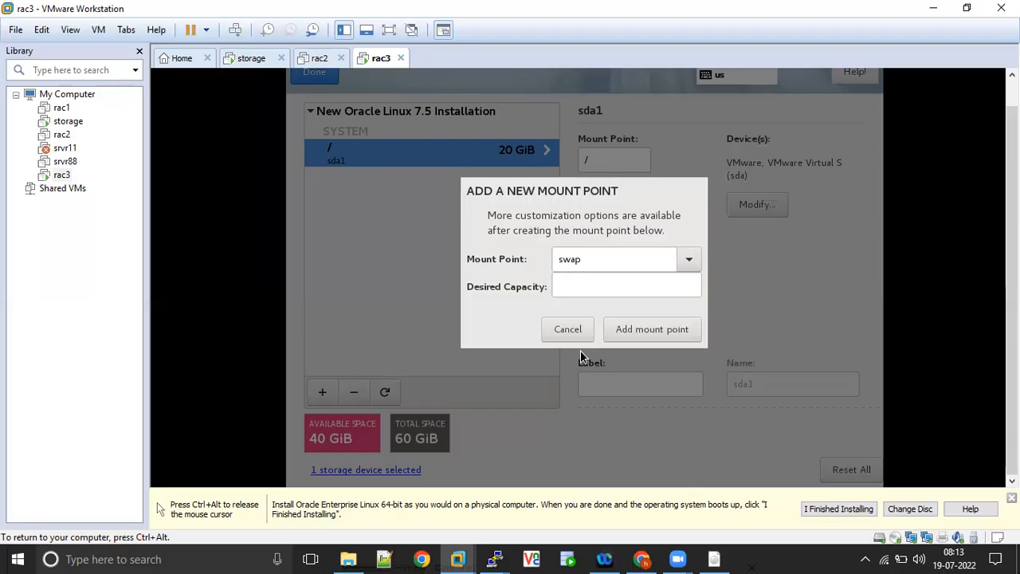
pyautogui.click(567, 285)
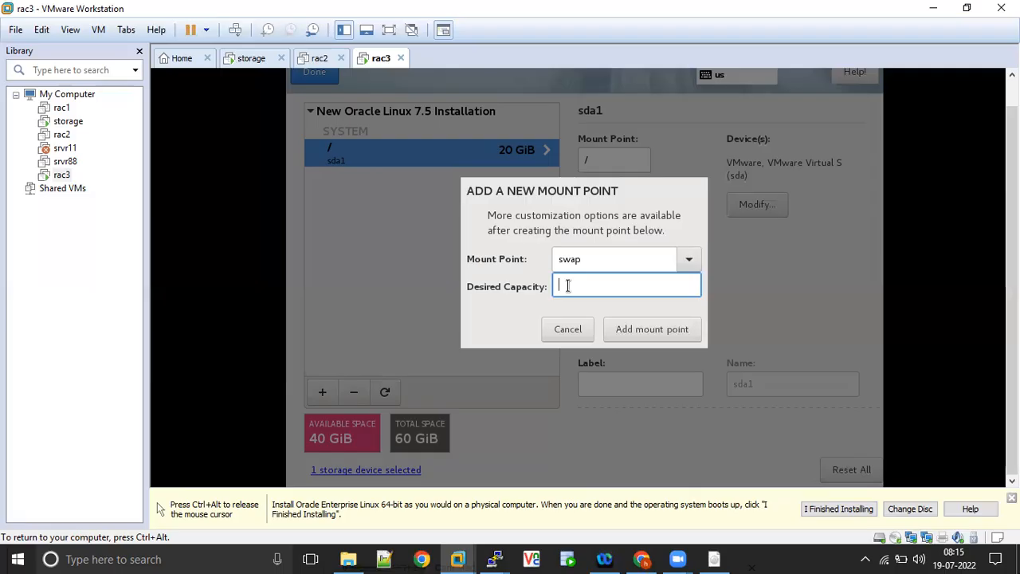
pyautogui.write('6G')
pyautogui.click(637, 335)
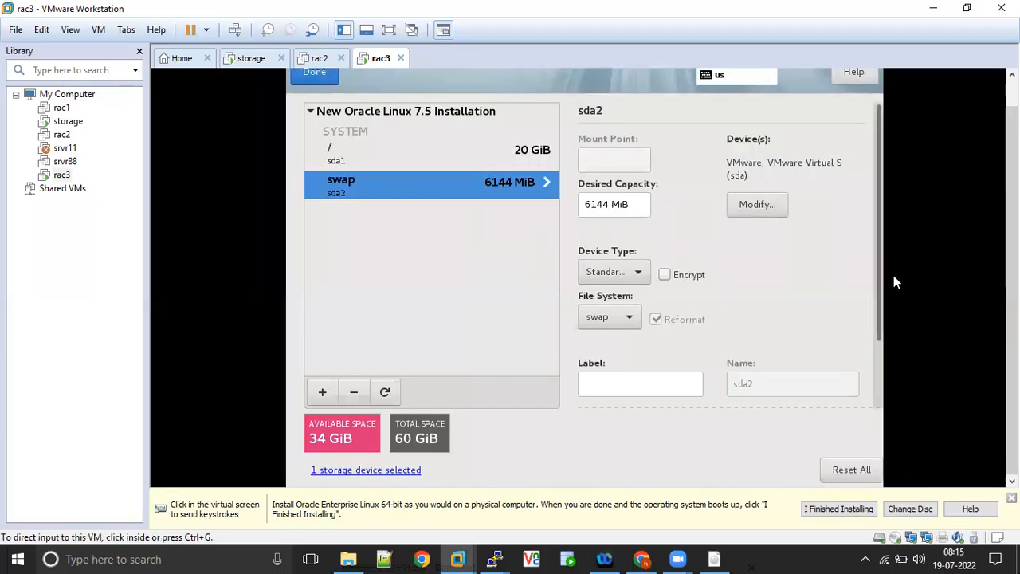
# - Add a /u01 mount point with a capacity of 33G, then finish the custom partitioning and accept the summary of changes
pyautogui.moveTo(878, 263); pyautogui.dragTo(878, 363)
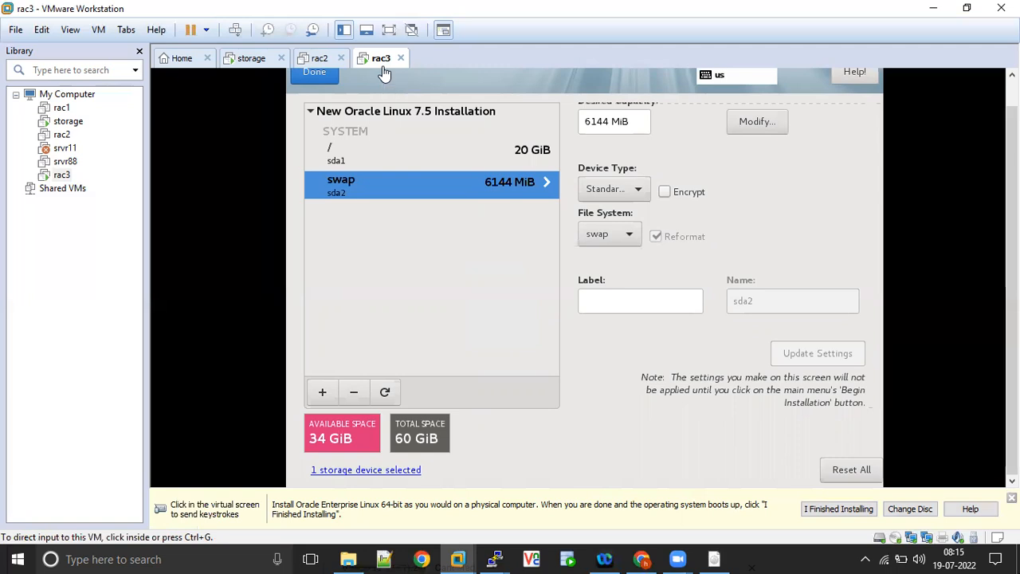
pyautogui.click(327, 257)
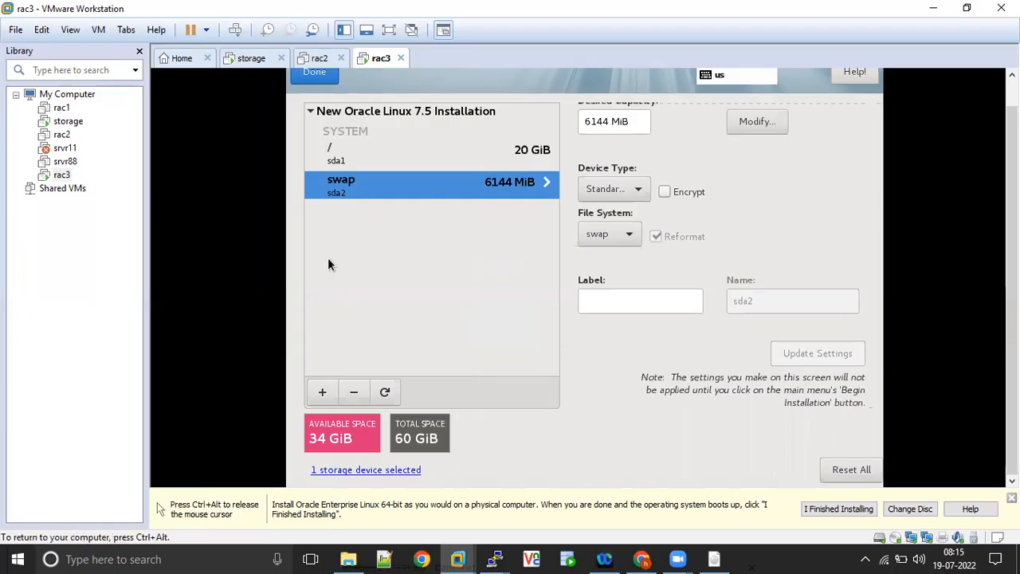
pyautogui.click(315, 402)
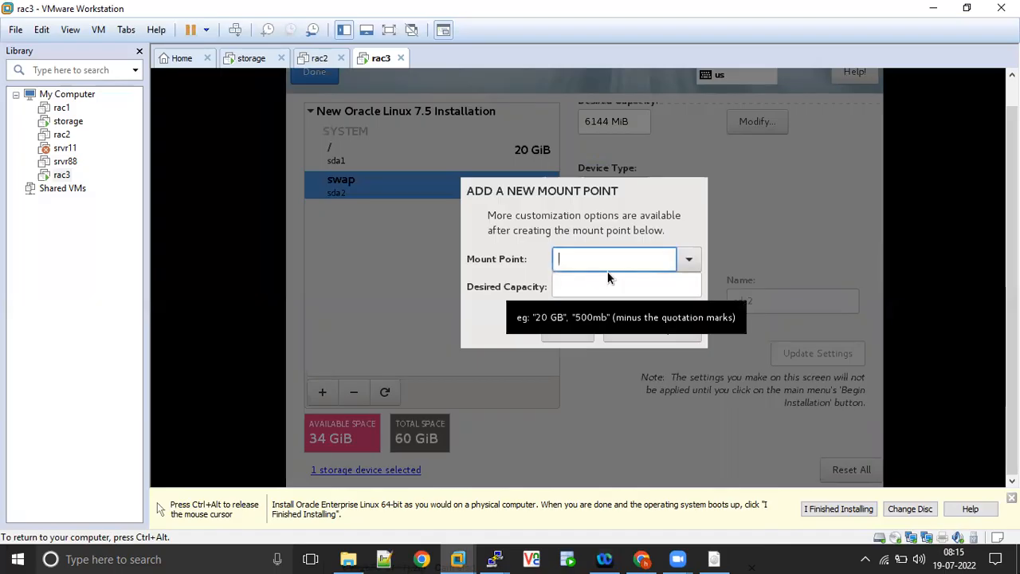
pyautogui.write('/s')
pyautogui.press('BackSpace')
pyautogui.write('u01')
pyautogui.click(591, 280)
pyautogui.write('33g')
pyautogui.press('BackSpace')
pyautogui.write('G')
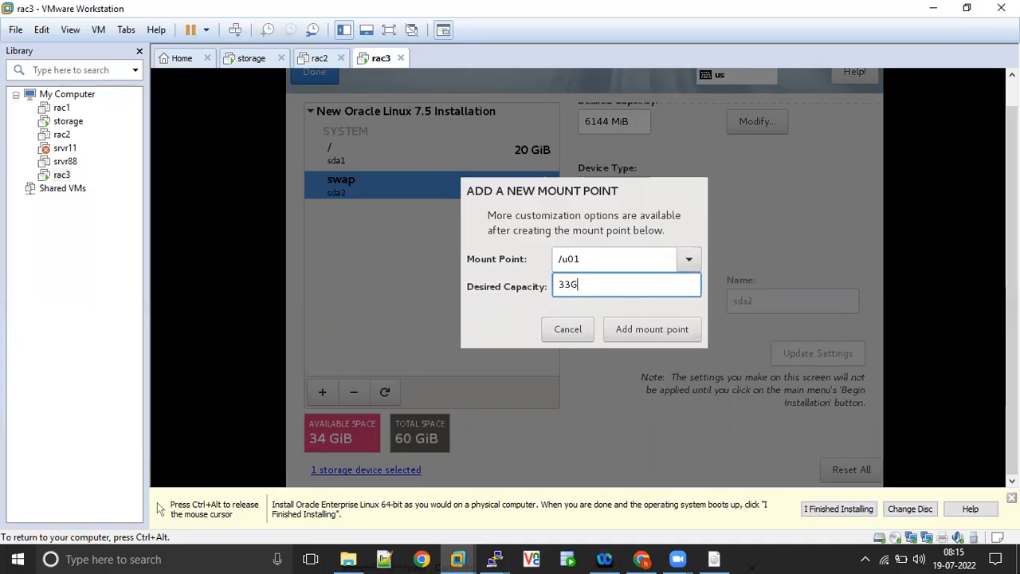
pyautogui.click(633, 331)
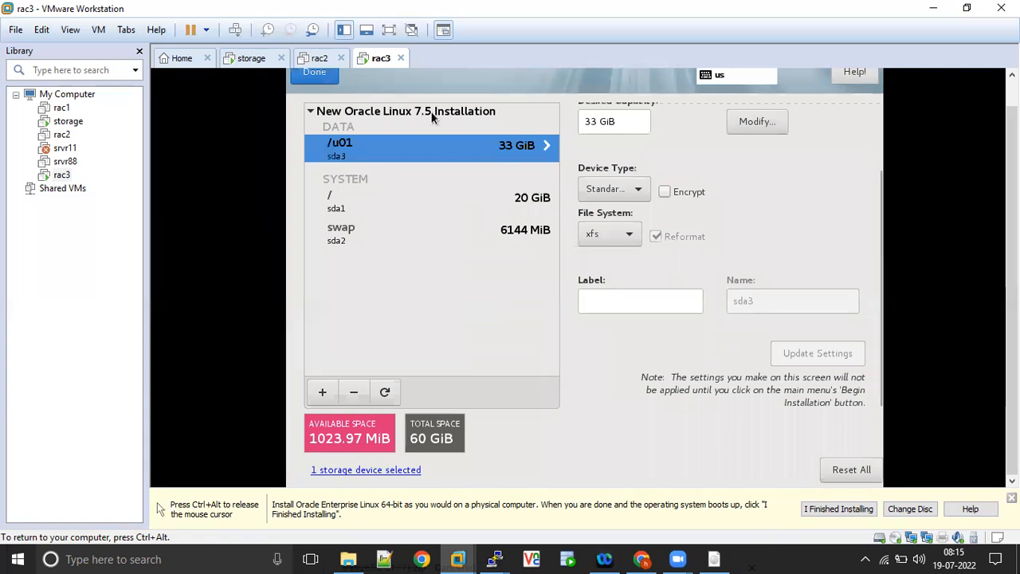
pyautogui.click(312, 78)
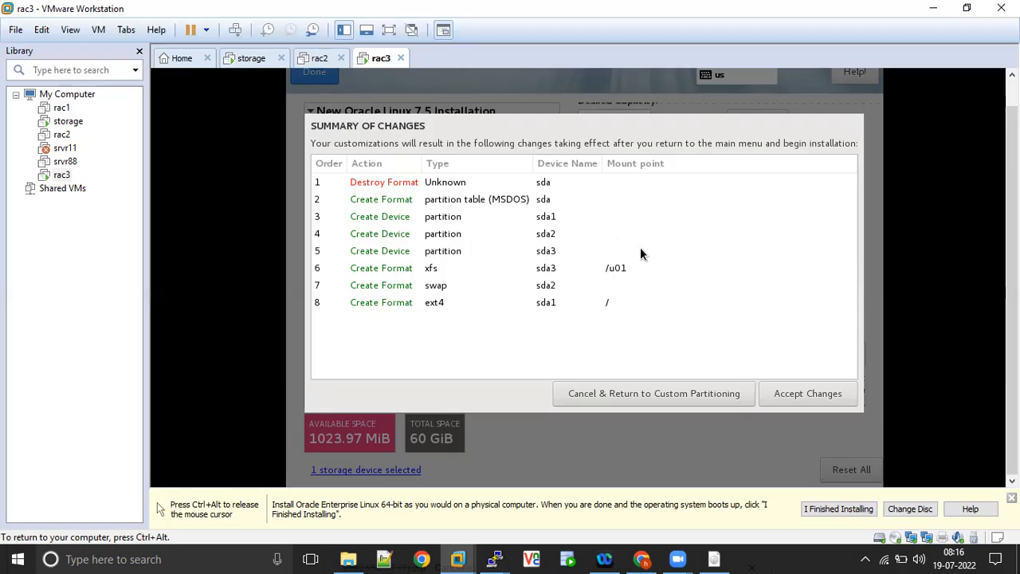
pyautogui.click(796, 400)
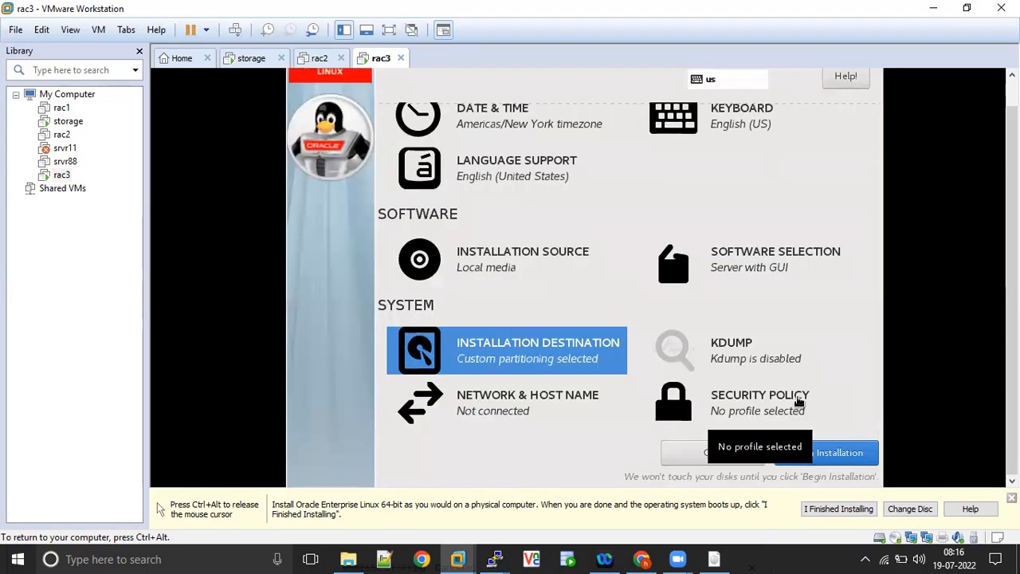
# - Turn on the ens33 Ethernet adapter in the network settings and set its IPv4 method to Manual
pyautogui.click(525, 404)
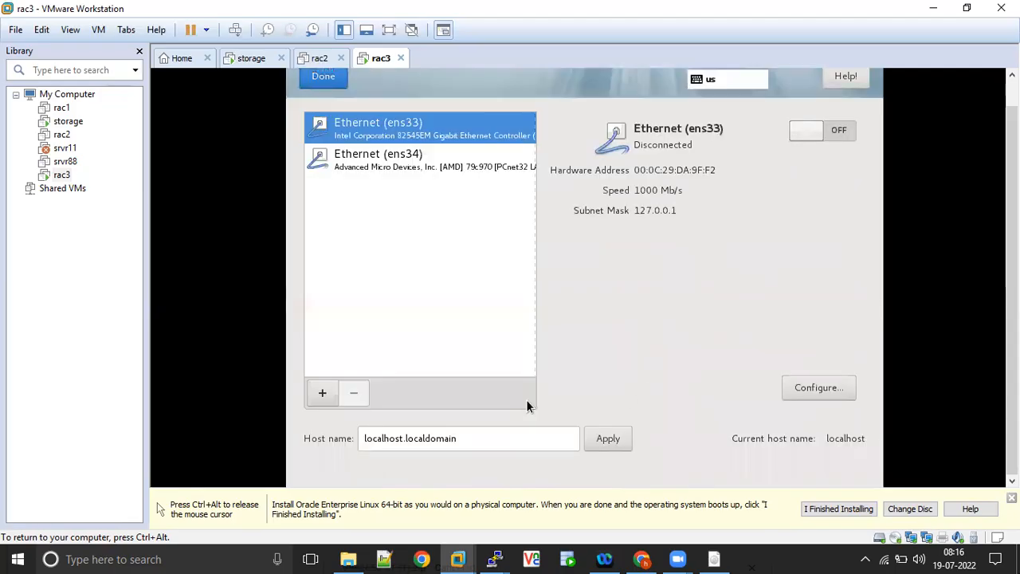
pyautogui.click(845, 128)
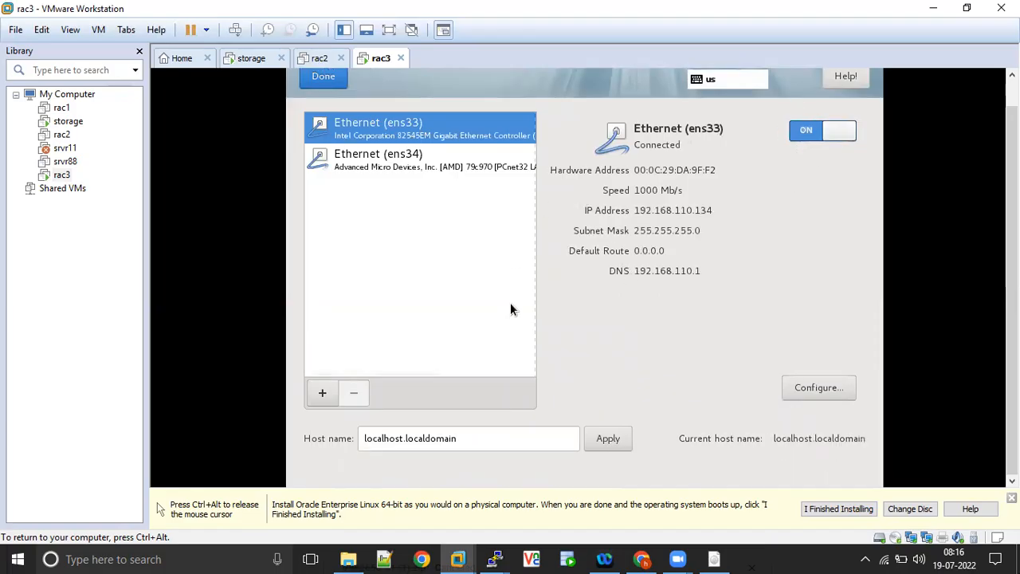
pyautogui.click(830, 387)
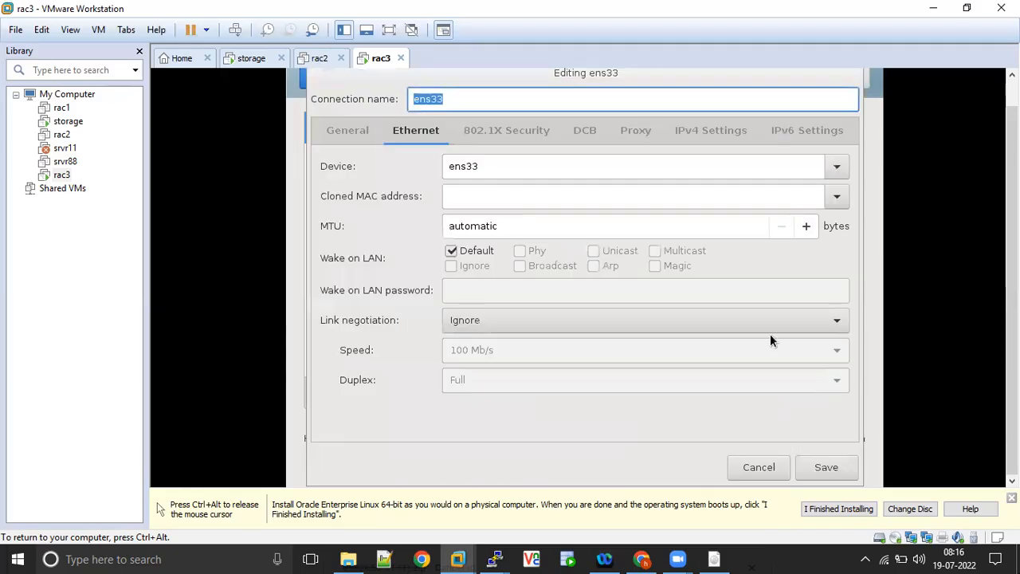
pyautogui.click(690, 129)
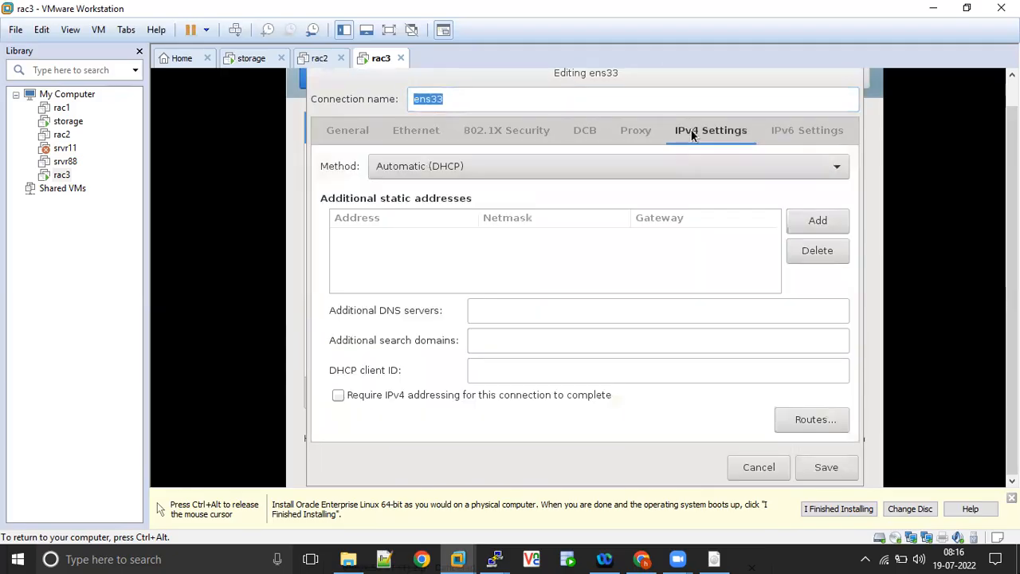
pyautogui.click(566, 167)
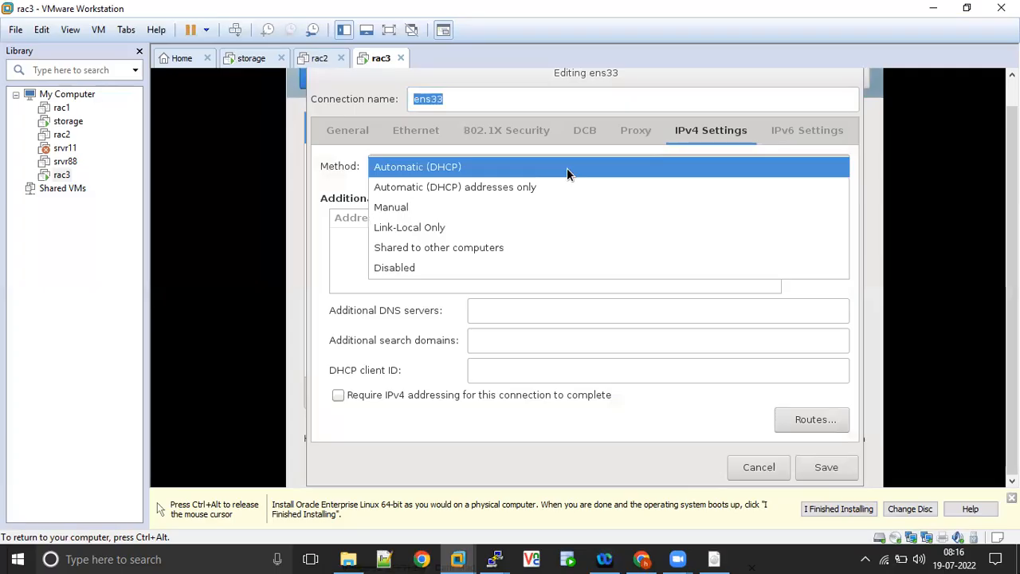
pyautogui.click(451, 209)
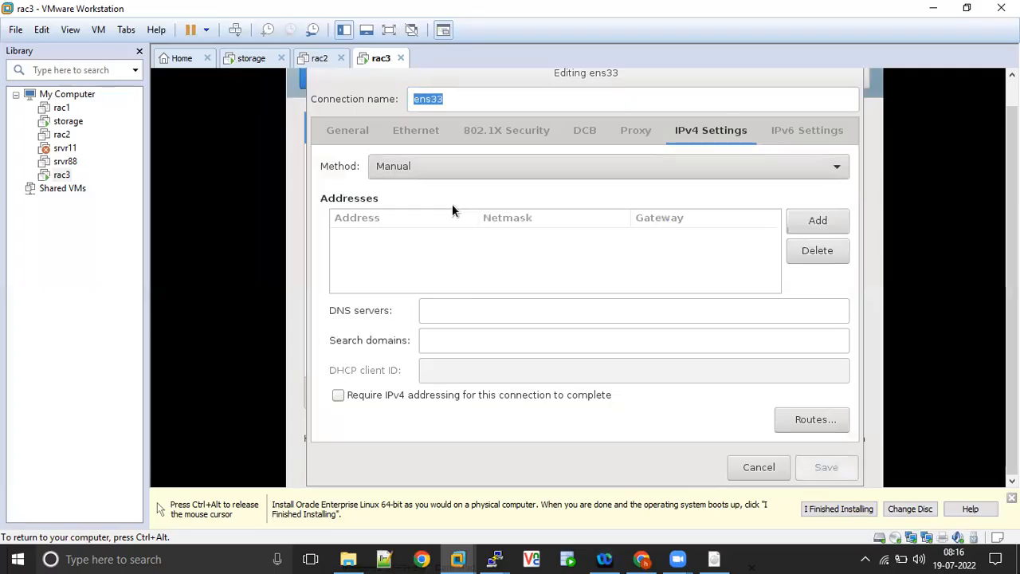
# - Add the static address 192.168.1.103 with netmask 255.255.255.0 to ens33 and save the connection
pyautogui.click(811, 221)
pyautogui.write('192.168.1.103')
pyautogui.press('Tab')
pyautogui.write('255.255.255.0')
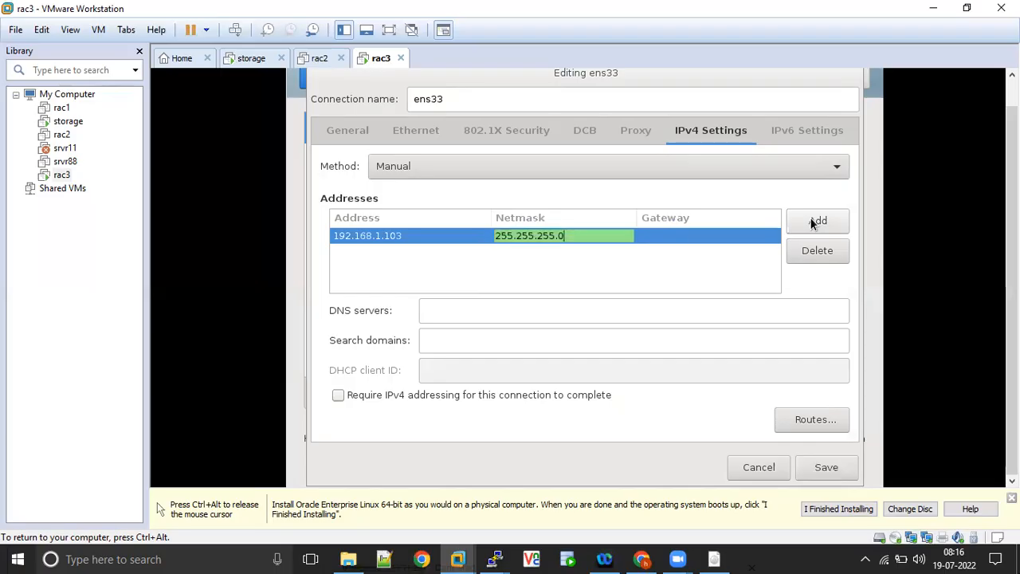
pyautogui.click(824, 466)
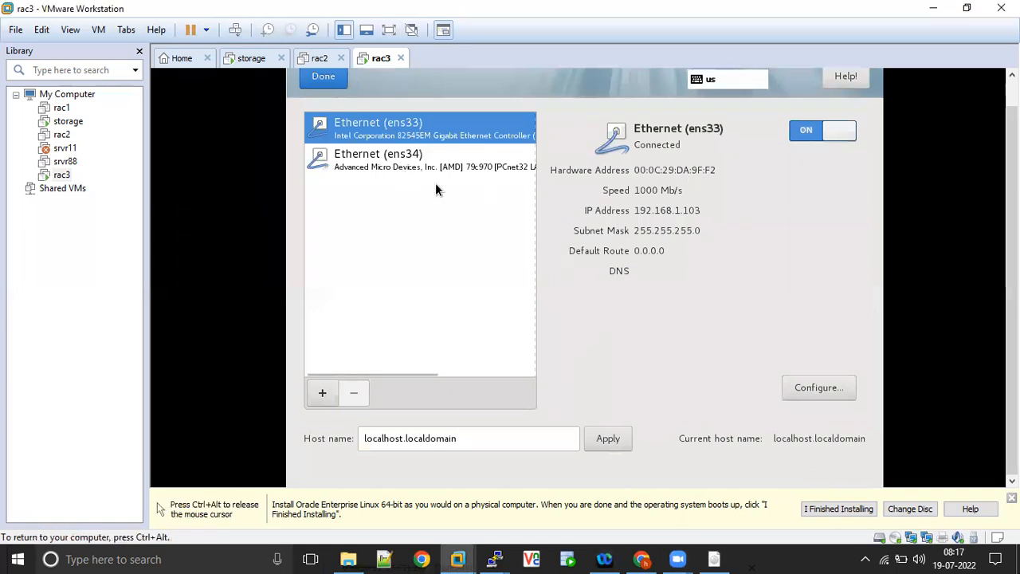
# - Turn on the ens34 Ethernet adapter in the network settings
pyautogui.click(416, 162)
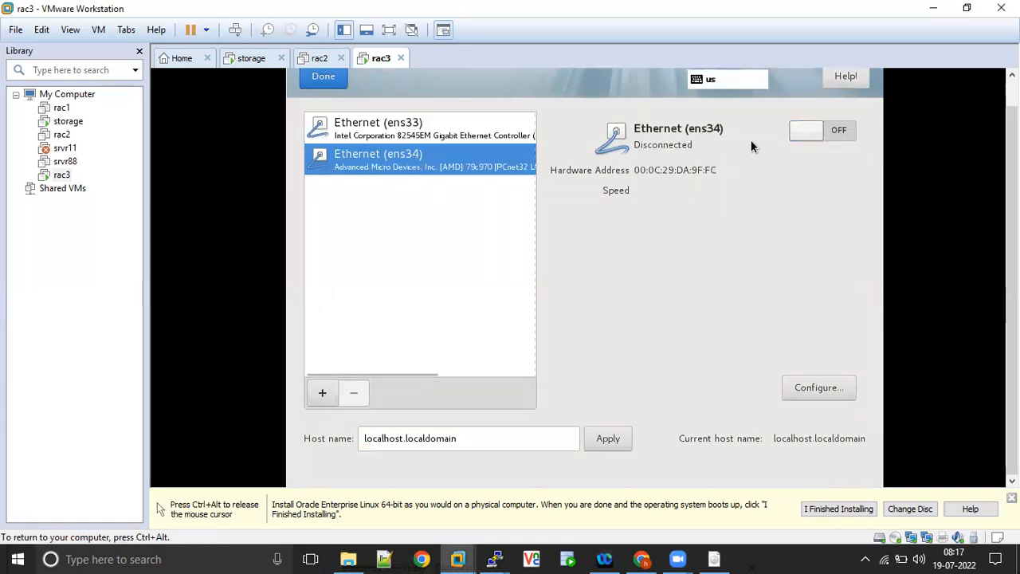
pyautogui.click(849, 133)
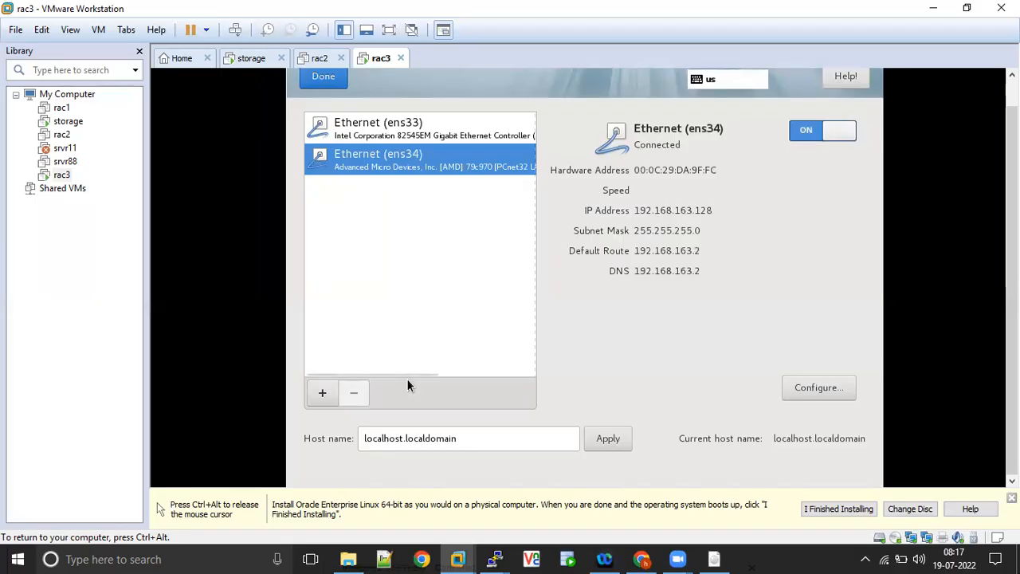
# - Open a Command Prompt on the Windows host and try to list its IP configuration with ipconfig
pyautogui.click(207, 558)
pyautogui.write('cmd')
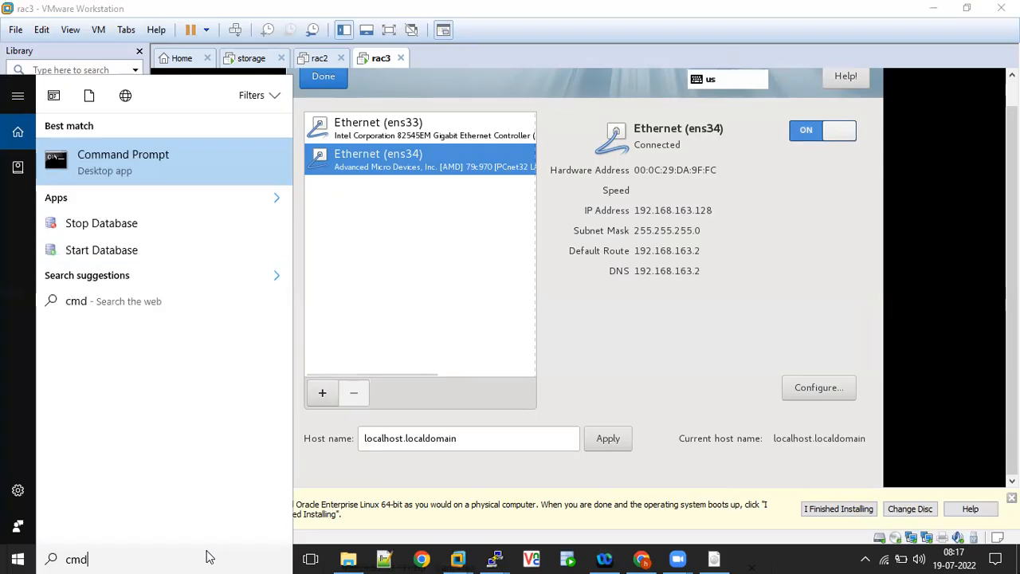
pyautogui.click(160, 161)
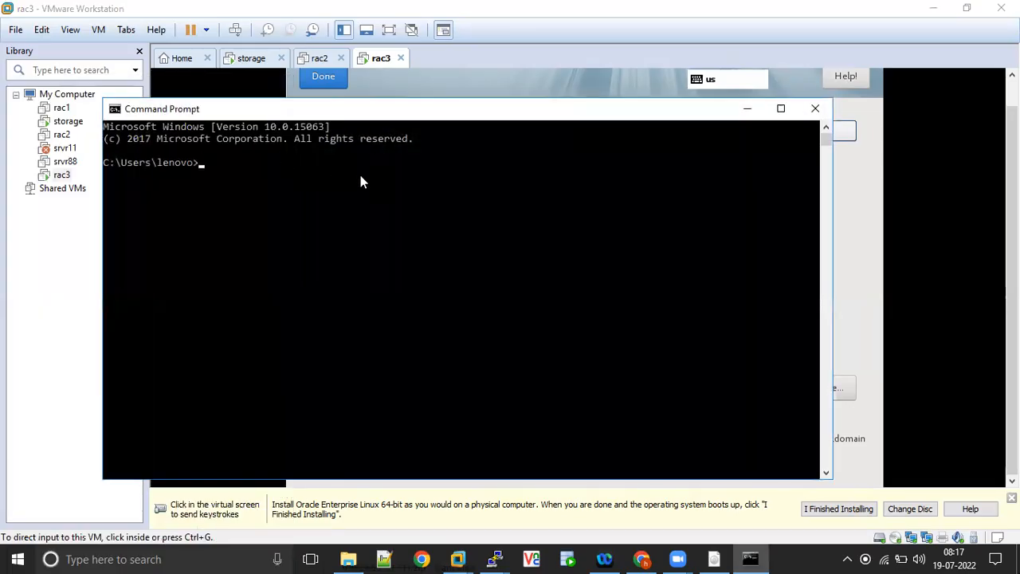
pyautogui.write('ipconfig')
pyautogui.press('Return')
pyautogui.write('ipconfig')
pyautogui.press('Return')
pyautogui.press('Return')
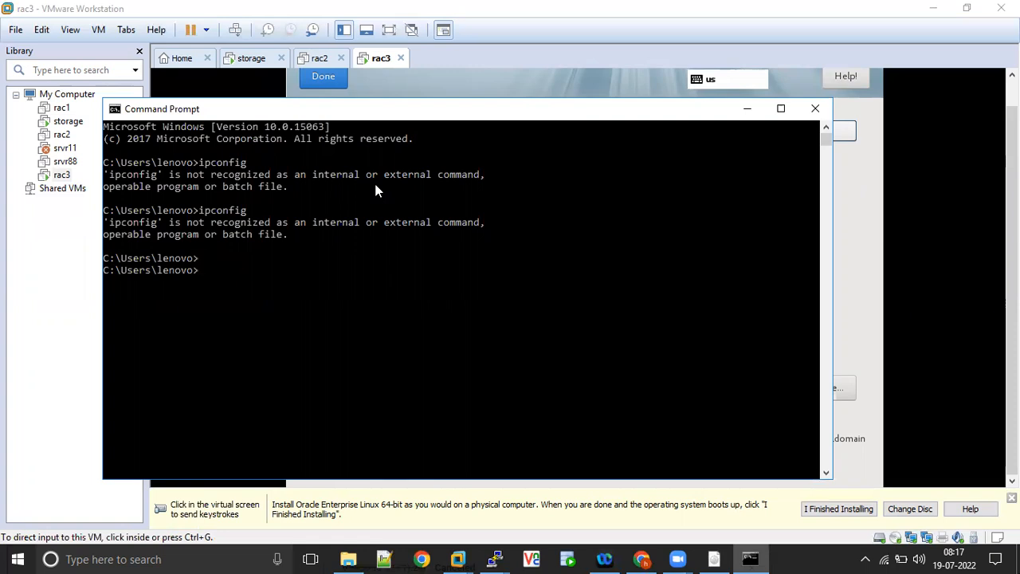
# - Try to ping google.com and run ipconfig again on the host, and switch back to VMware Workstation
pyautogui.write('ping google.com')
pyautogui.press('Return')
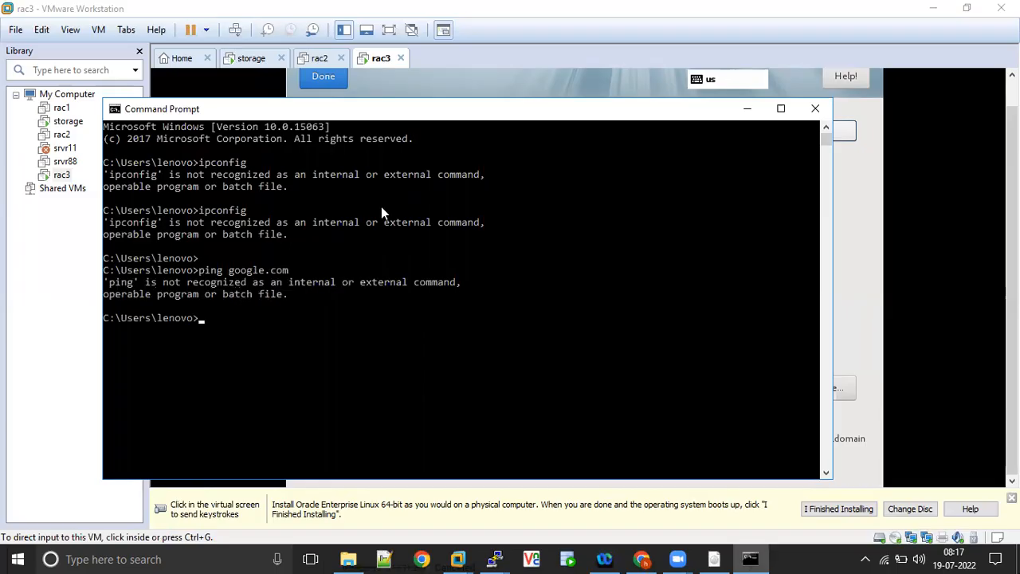
pyautogui.write('ipconfig')
pyautogui.press('Return')
pyautogui.hotkey('alt', 'Tab')
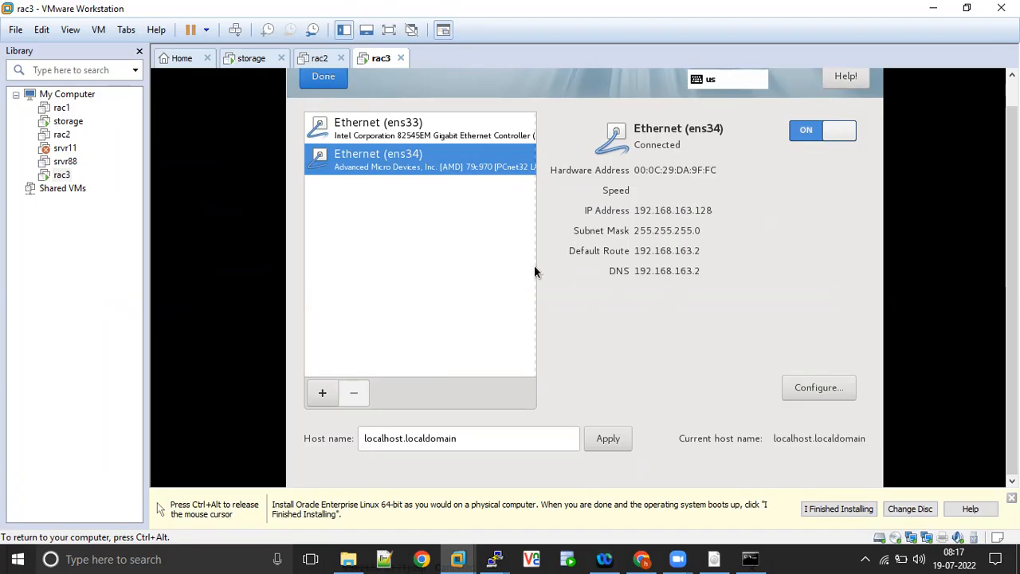
# - Check the ens33 and ens34 adapters, and set and apply the host name rac2
pyautogui.click(412, 144)
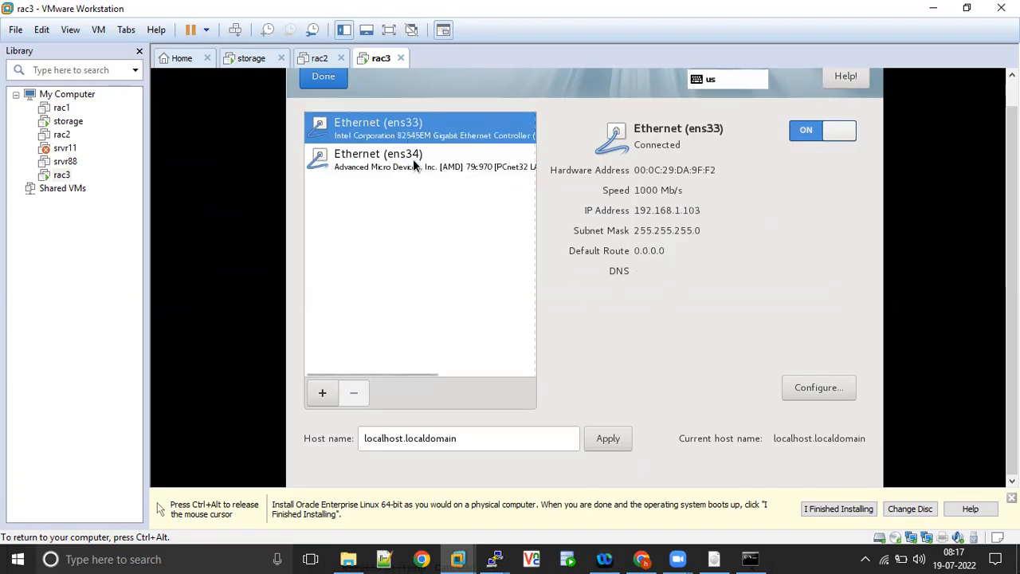
pyautogui.click(413, 159)
pyautogui.click(463, 439)
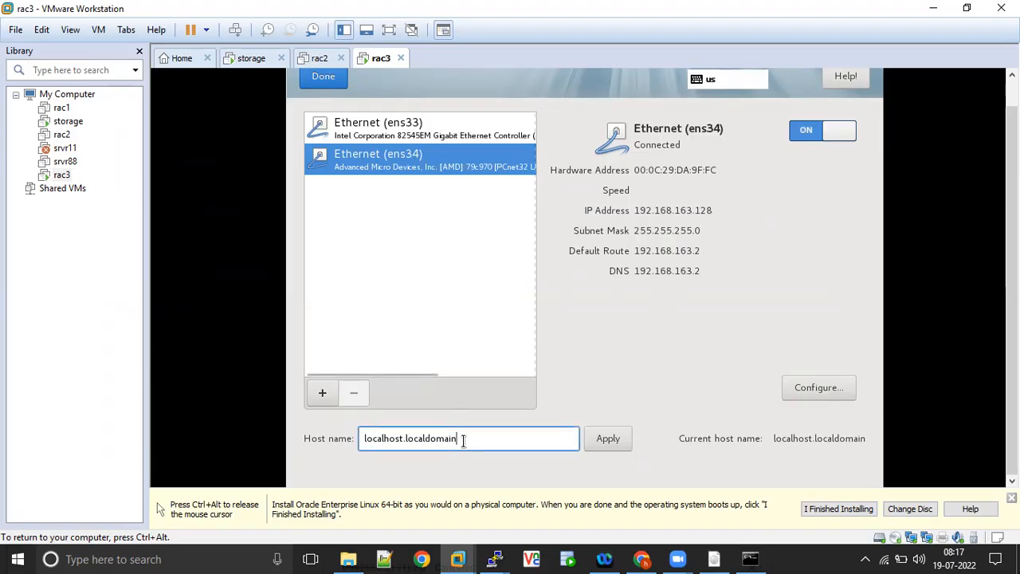
pyautogui.write('rac')
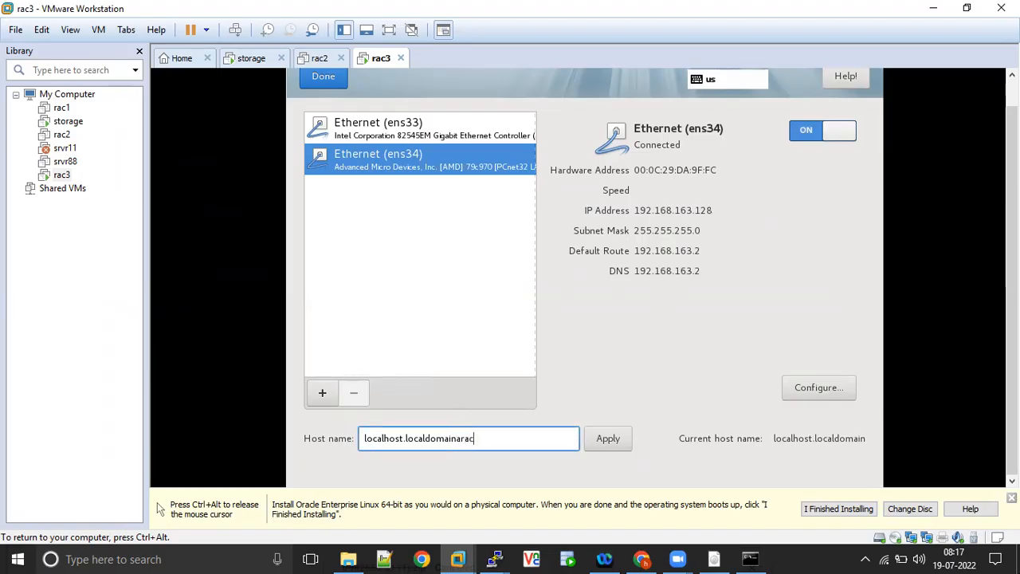
pyautogui.hotkey('ctrl', 'a')
pyautogui.write('rac2')
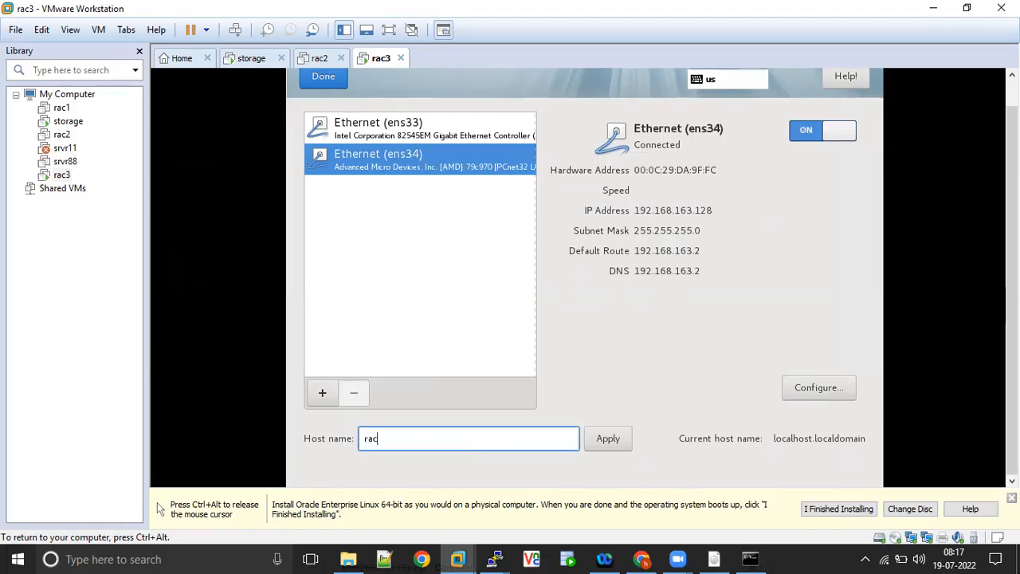
pyautogui.hotkey('ctrl', 'alt')
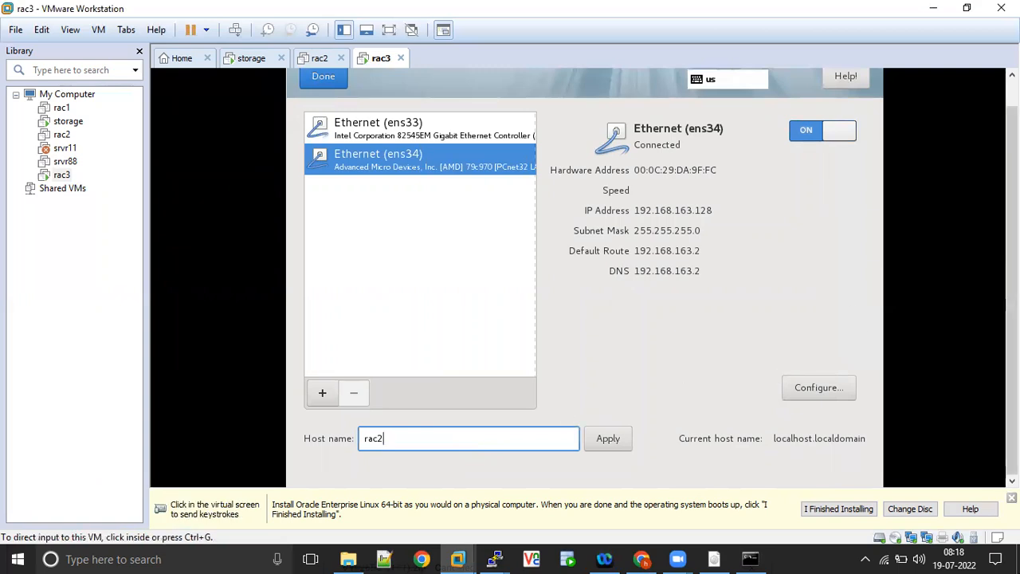
pyautogui.click(759, 318)
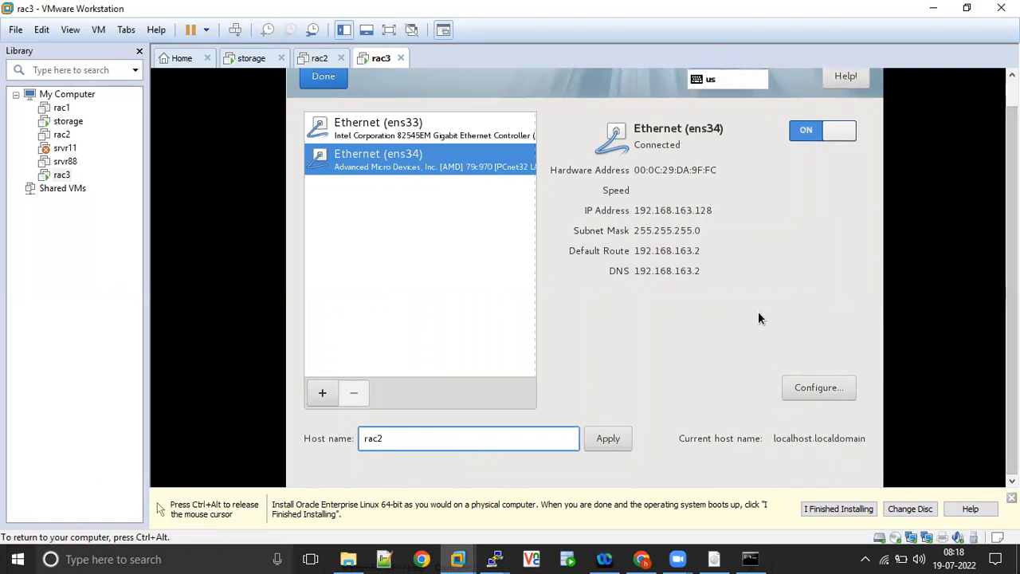
pyautogui.click(607, 438)
# - Dismiss the VMware installation hint bar and finish the network and host name settings
pyautogui.hotkey('ctrl', 'alt')
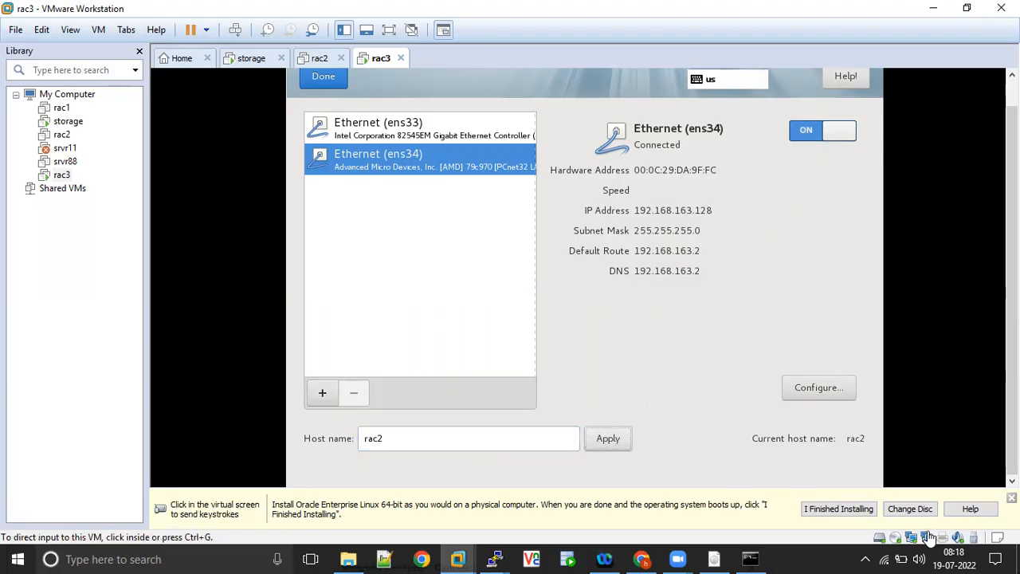
pyautogui.click(1011, 498)
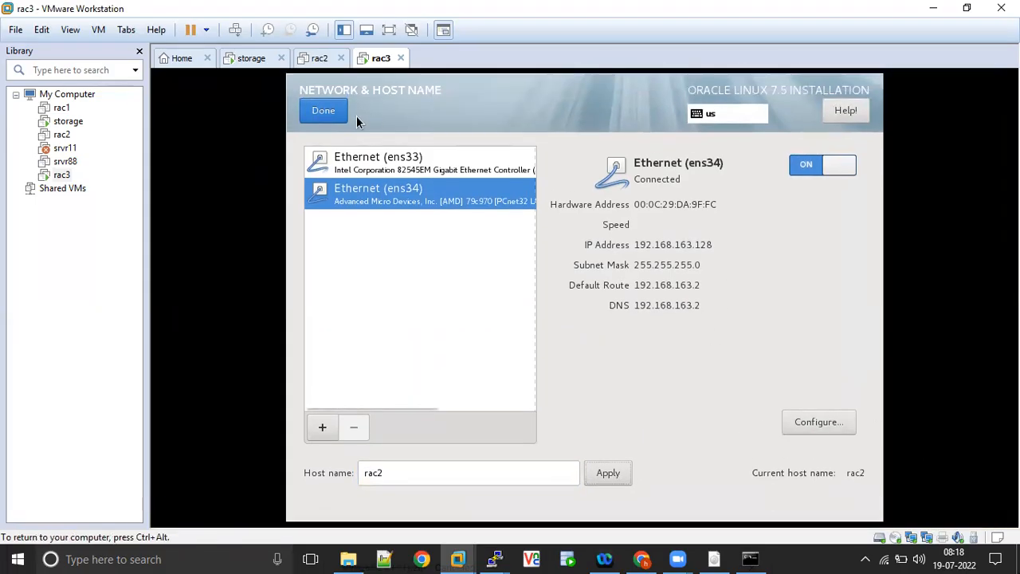
pyautogui.click(333, 111)
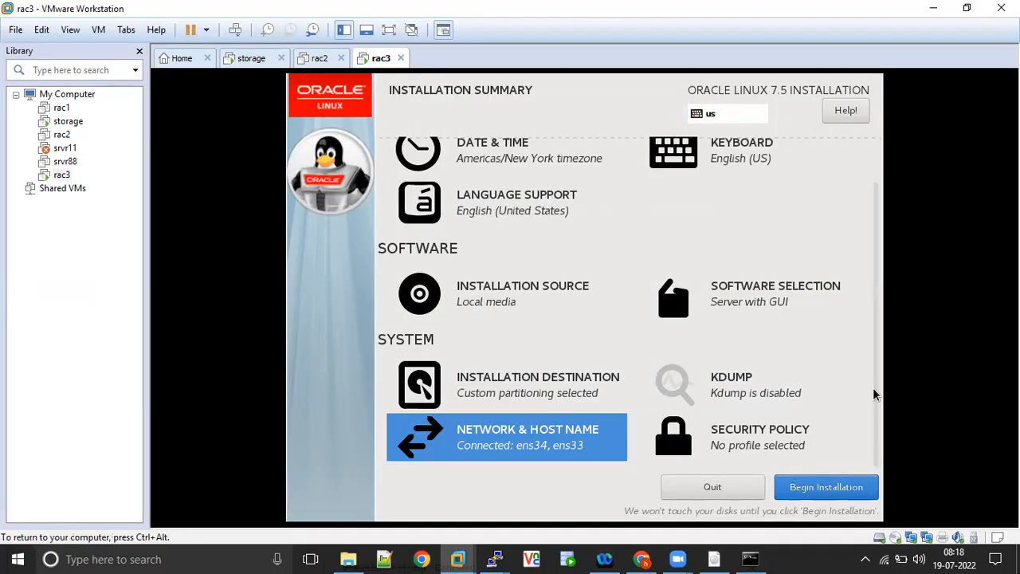
# - Begin the Oracle Linux installation and open the root password settings
pyautogui.moveTo(874, 392); pyautogui.dragTo(846, 463)
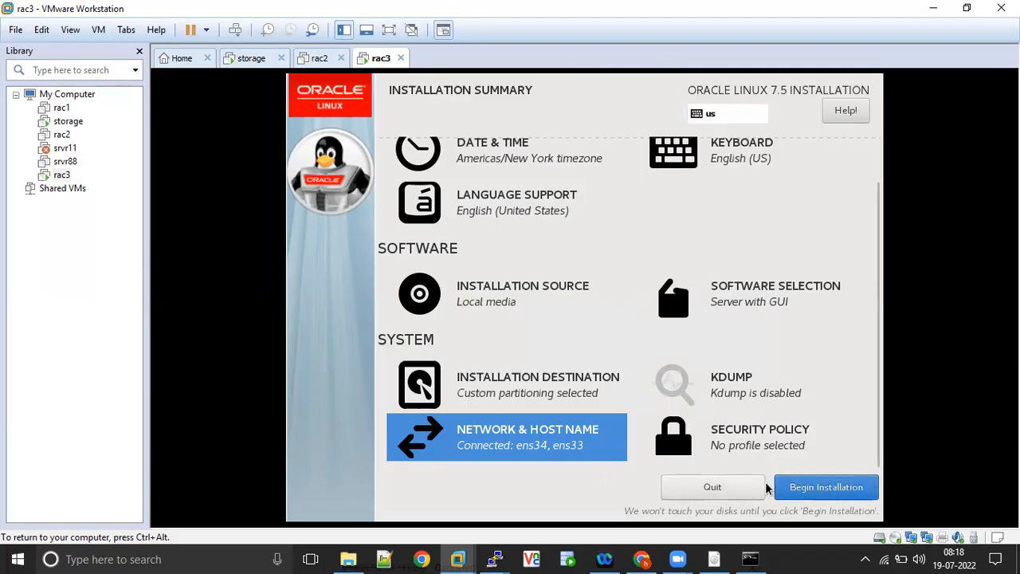
pyautogui.click(792, 492)
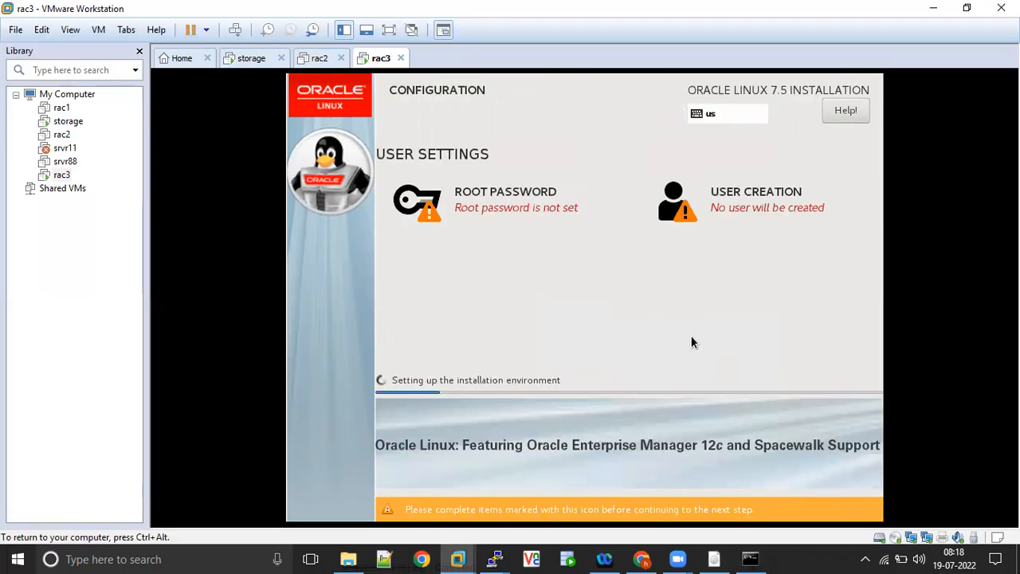
pyautogui.click(504, 205)
# - Enter a root password with its confirmation and try to accept it
pyautogui.write('o')
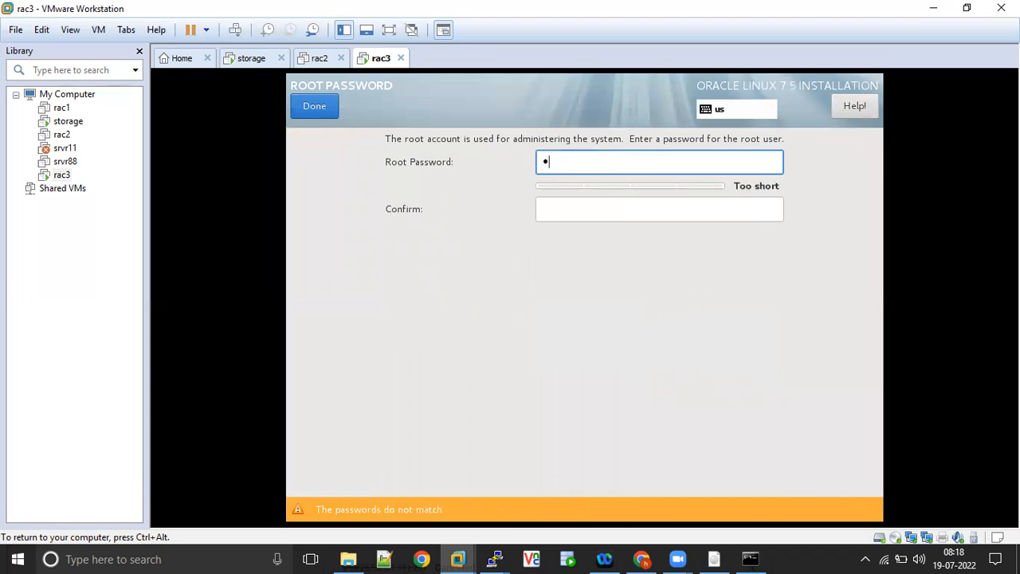
pyautogui.write('racle12345')
pyautogui.press('Tab')
pyautogui.write('oracle1')
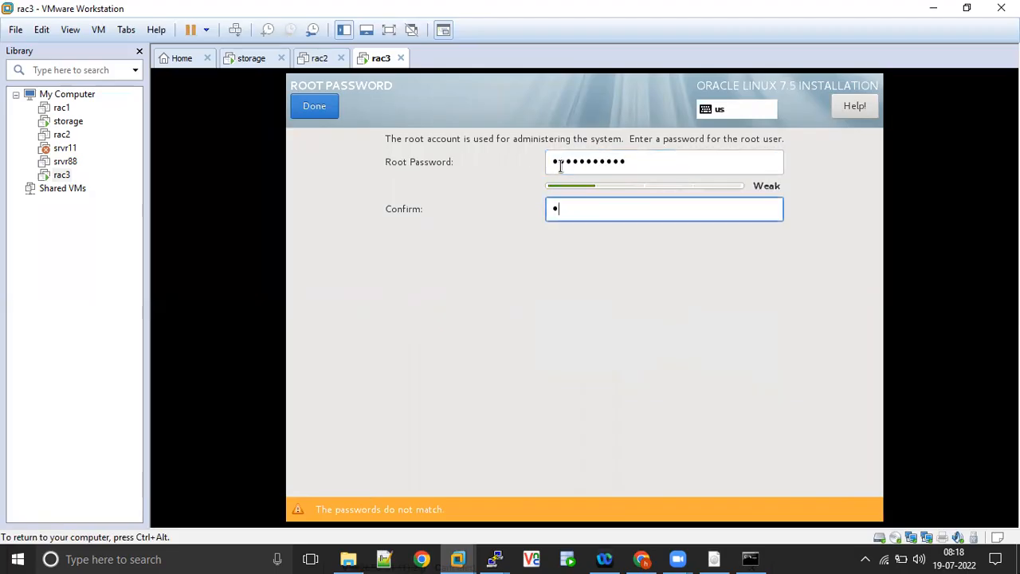
pyautogui.write('2345')
pyautogui.click(318, 107)
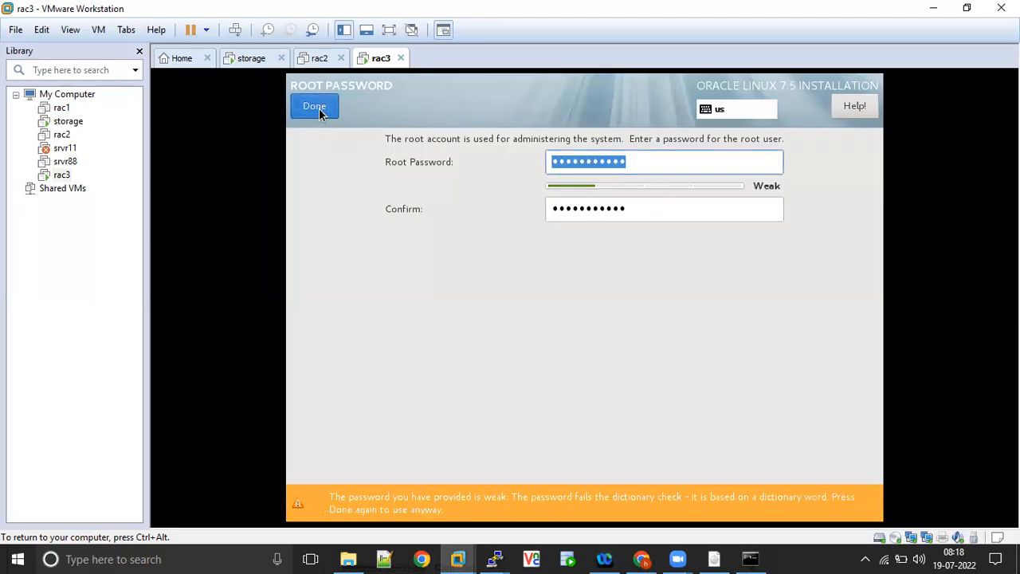
# - Replace the root password and its confirmation with a stronger password, and accept it
pyautogui.click(642, 171)
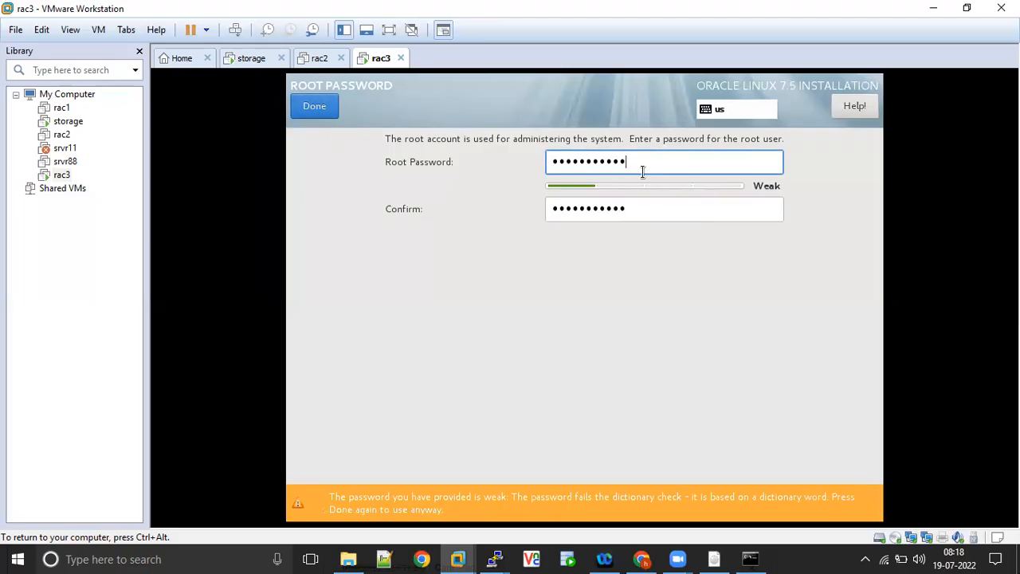
pyautogui.press('BackSpace')
pyautogui.press('BackSpace')
pyautogui.press('BackSpace')
pyautogui.press('BackSpace')
pyautogui.press('BackSpace')
pyautogui.press('BackSpace')
pyautogui.press('BackSpace')
pyautogui.press('BackSpace')
pyautogui.press('BackSpace')
pyautogui.press('BackSpace')
pyautogui.press('BackSpace')
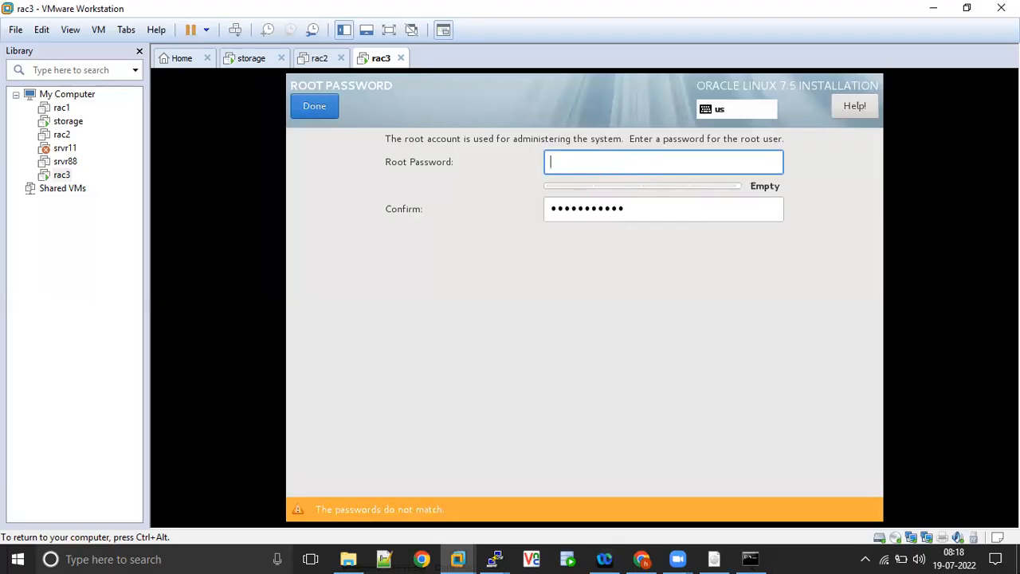
pyautogui.write('*******')
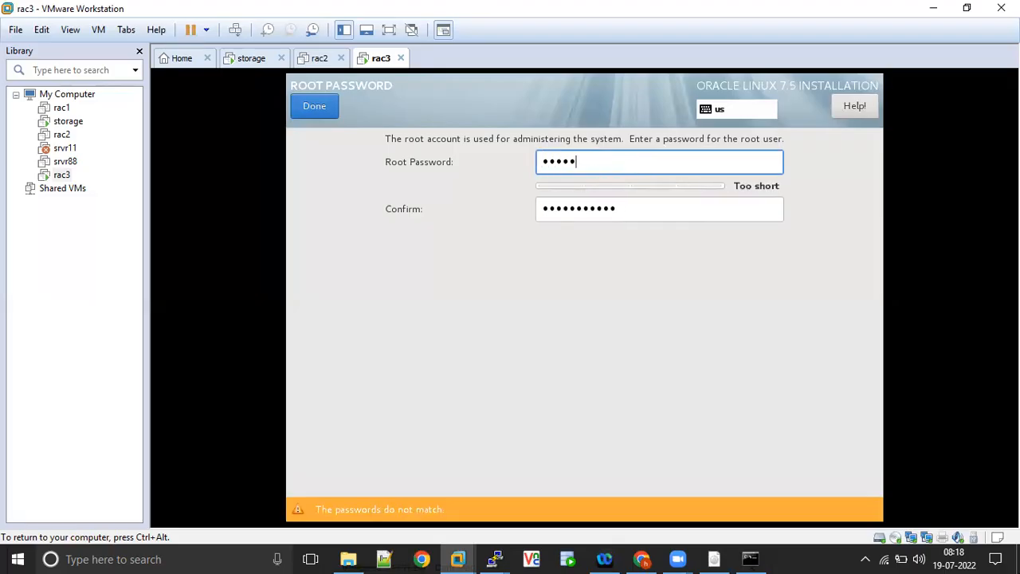
pyautogui.write('*****')
pyautogui.press('Tab')
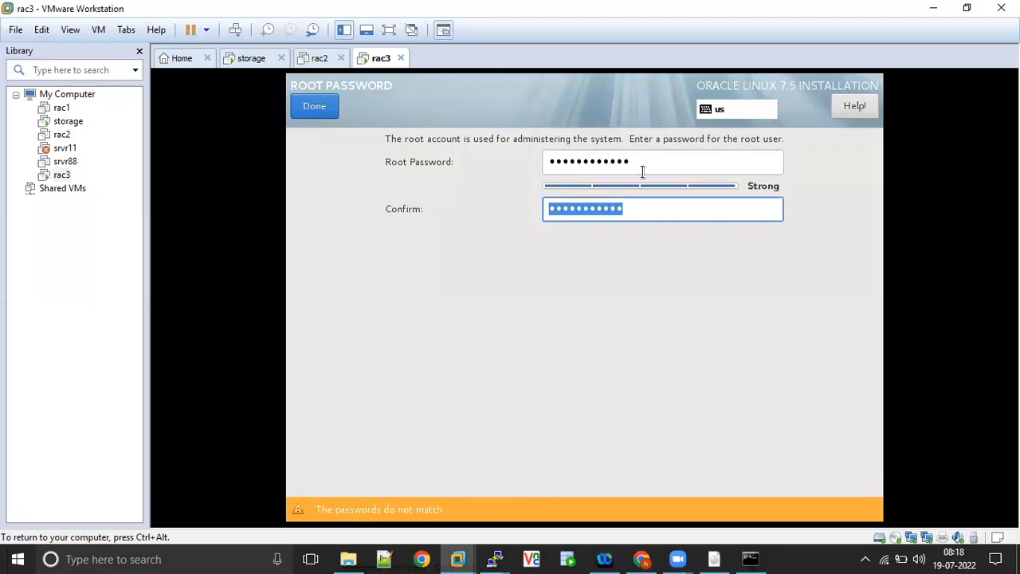
pyautogui.write('***********')
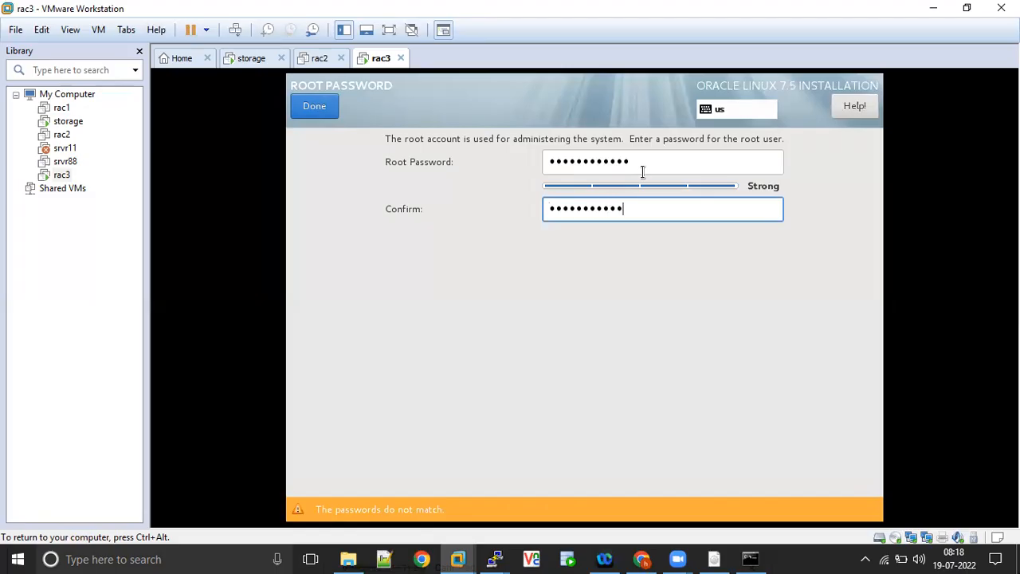
pyautogui.write('*')
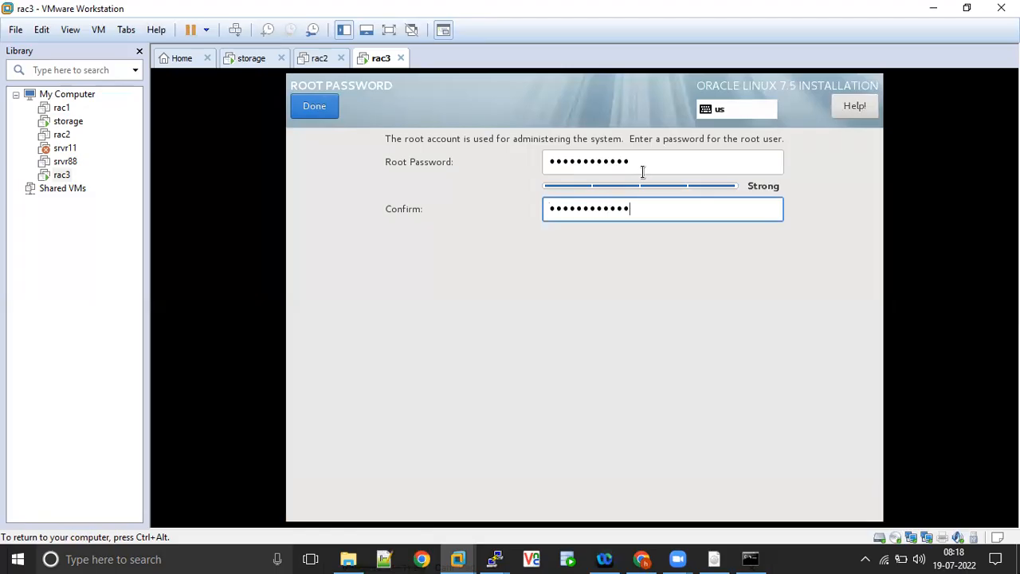
pyautogui.click(321, 108)
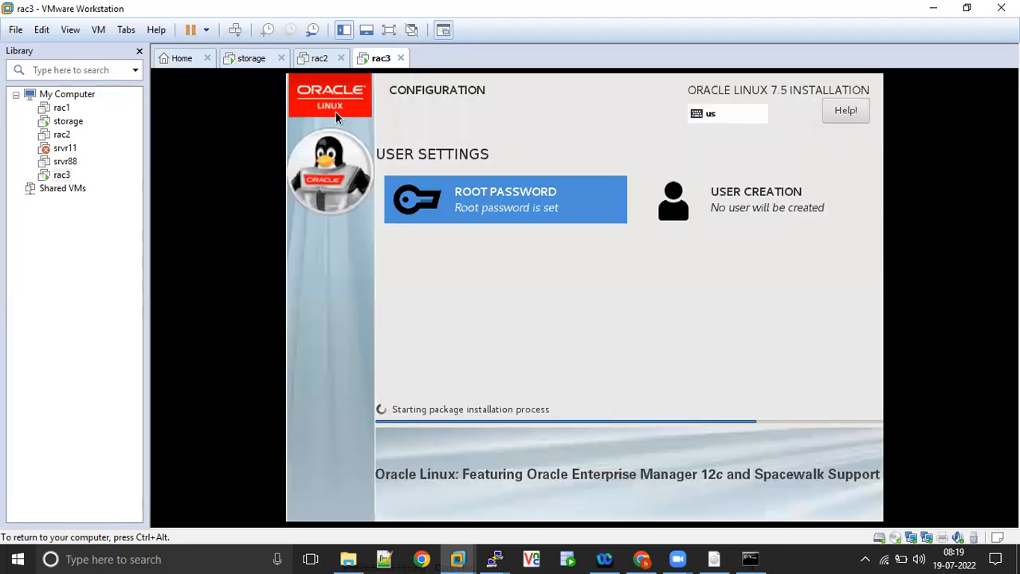
# - Start creating a user account with oracle as its full name and user name
pyautogui.click(753, 211)
pyautogui.write('o')
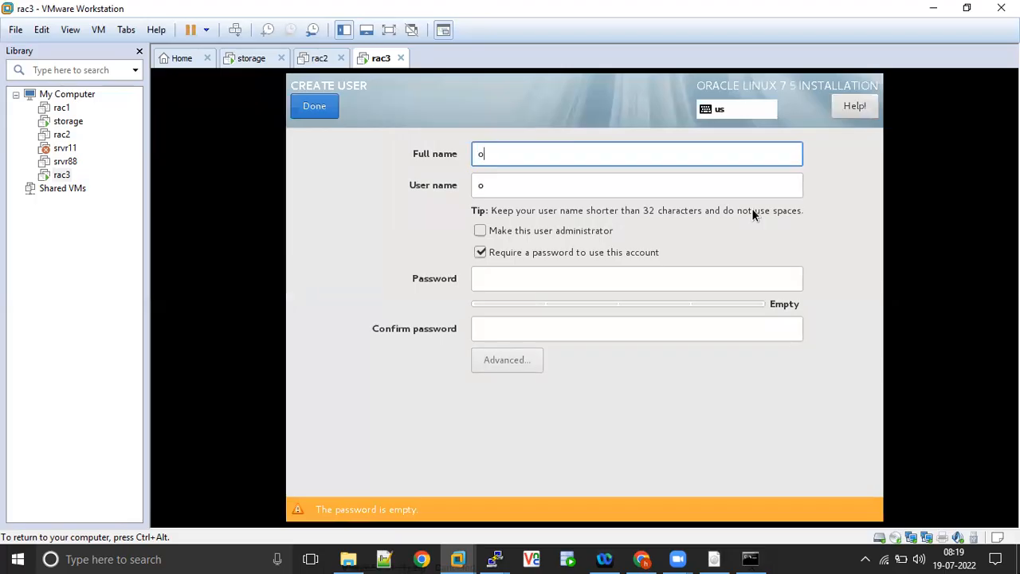
pyautogui.write('racle')
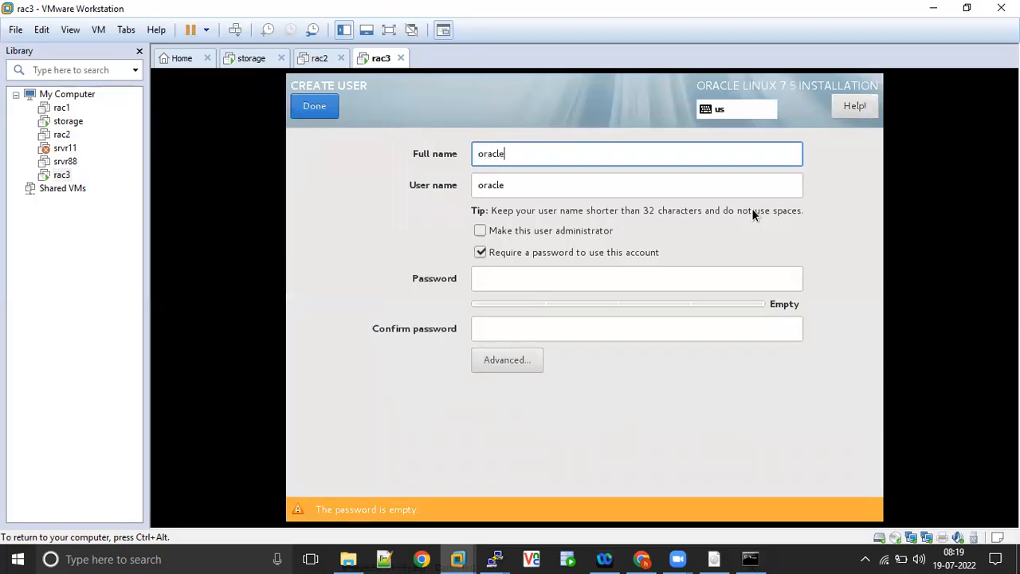
# - Enter and confirm the oracle user's account password, and finish the user creation
pyautogui.click(535, 279)
pyautogui.write('oracle1')
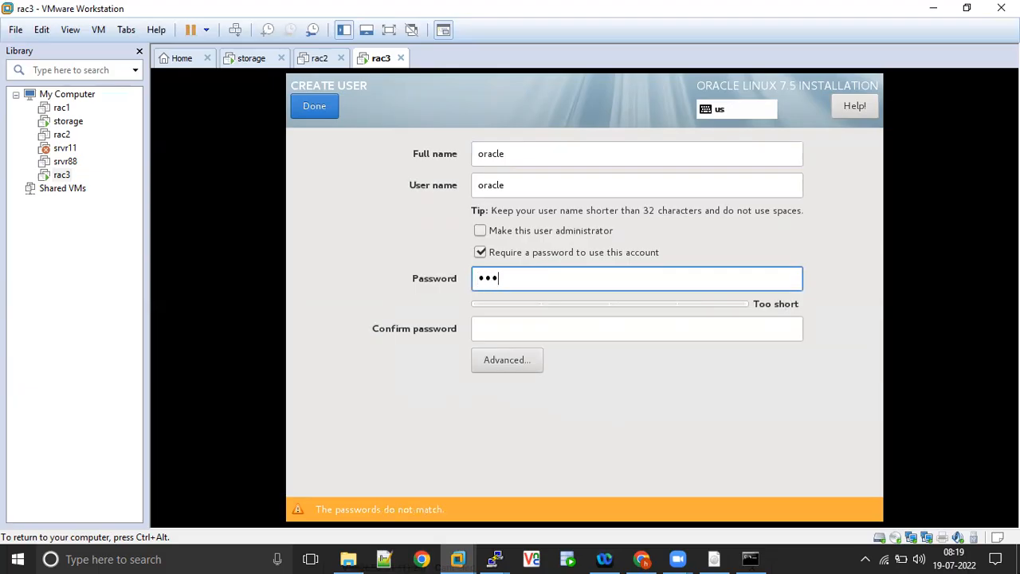
pyautogui.write('23456')
pyautogui.click(539, 332)
pyautogui.write('oracle12345')
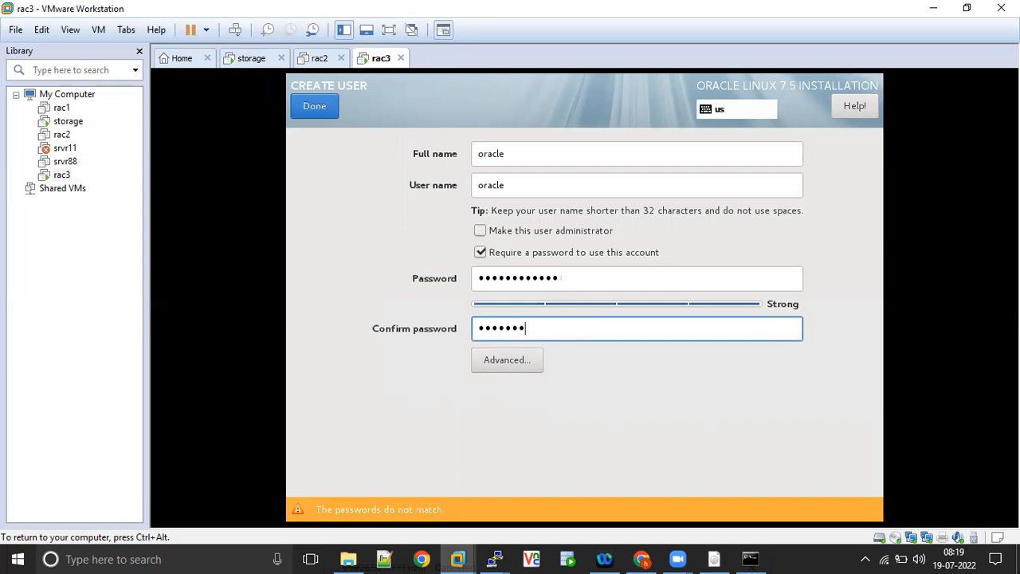
pyautogui.write('6')
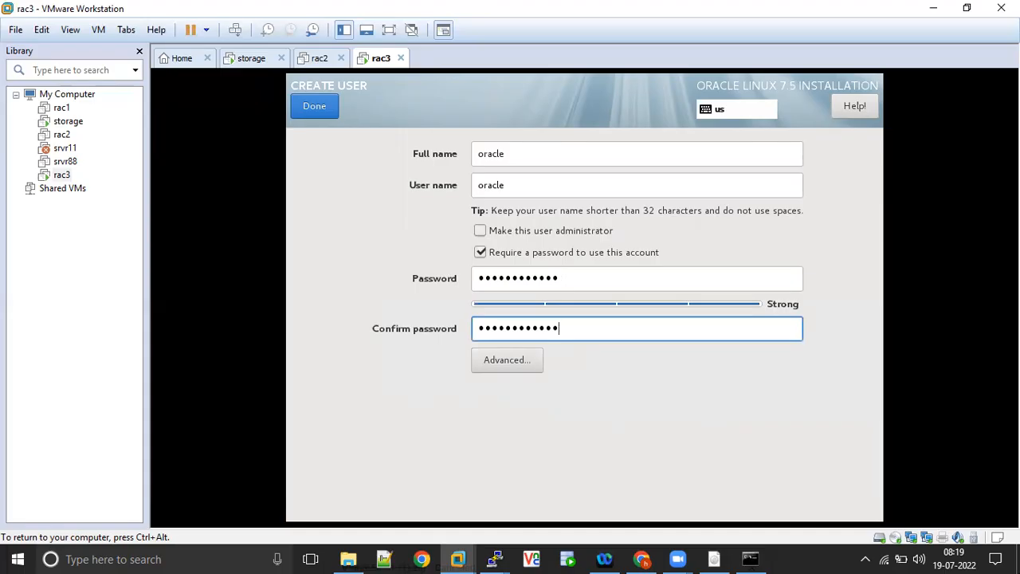
pyautogui.click(314, 108)
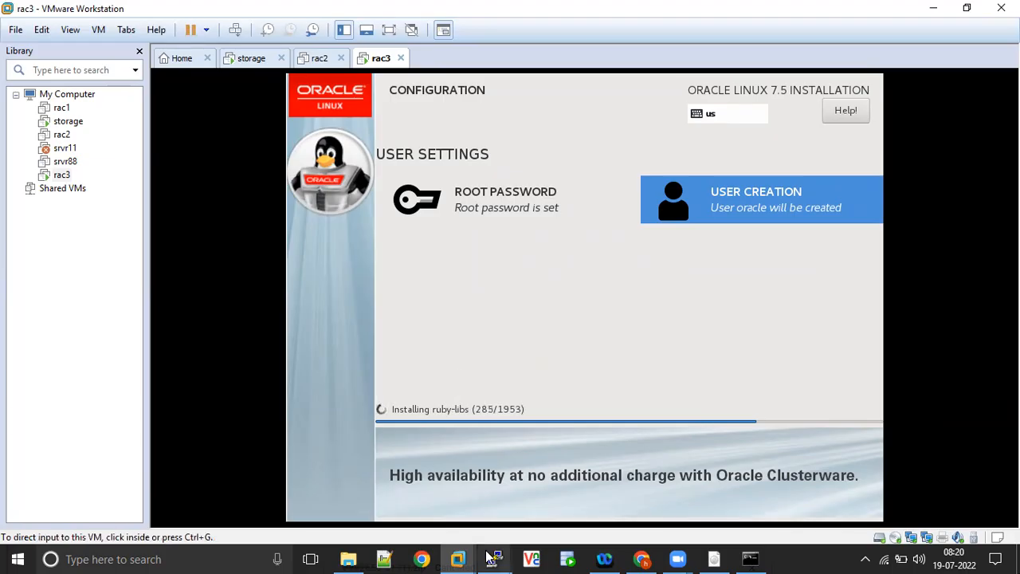
# - Open Command Prompt on the Windows host with administrator rights, allowing the elevation request
pyautogui.click(185, 558)
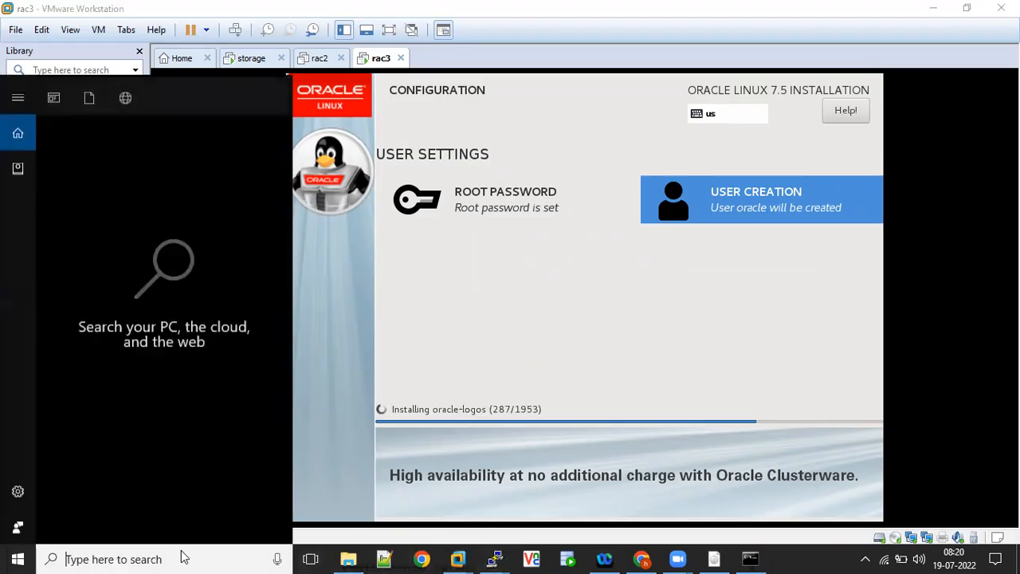
pyautogui.write('cmd')
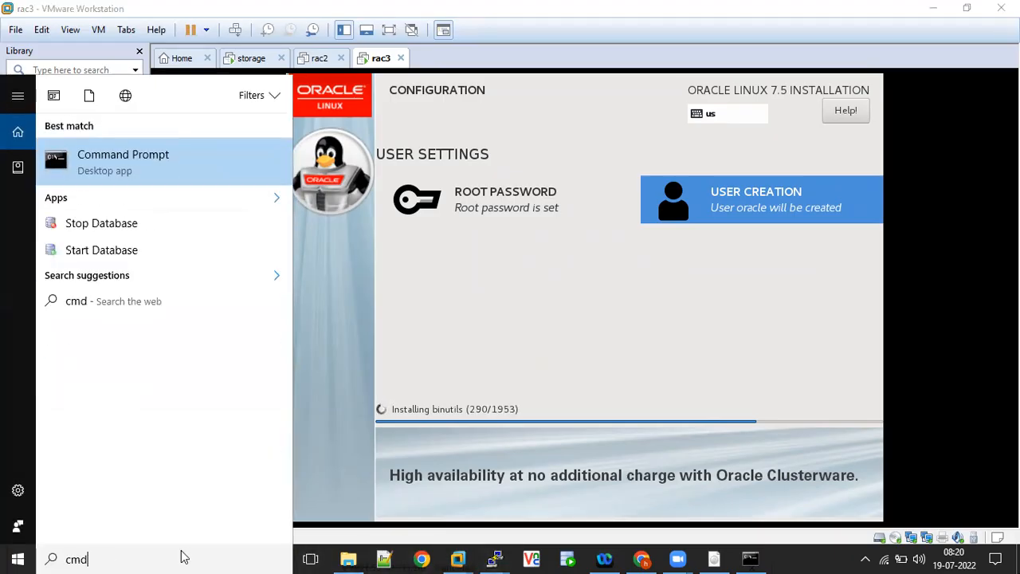
pyautogui.rightClick(168, 148)
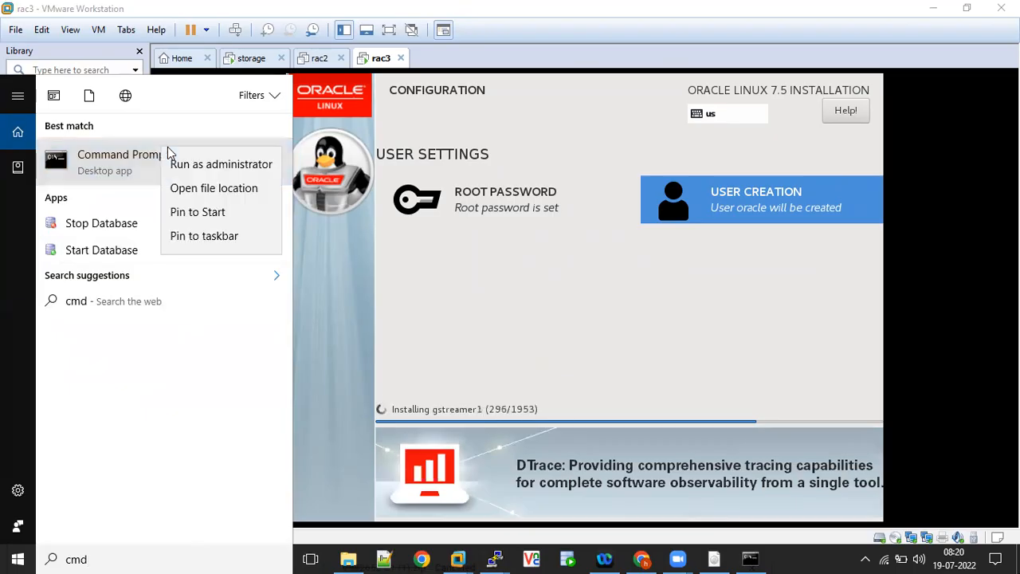
pyautogui.click(186, 165)
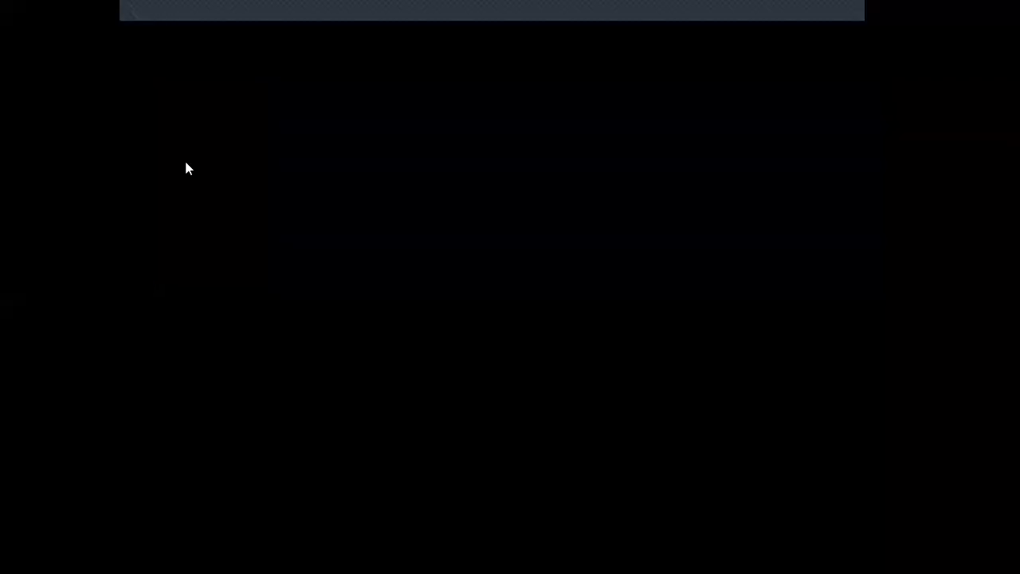
pyautogui.click(412, 295)
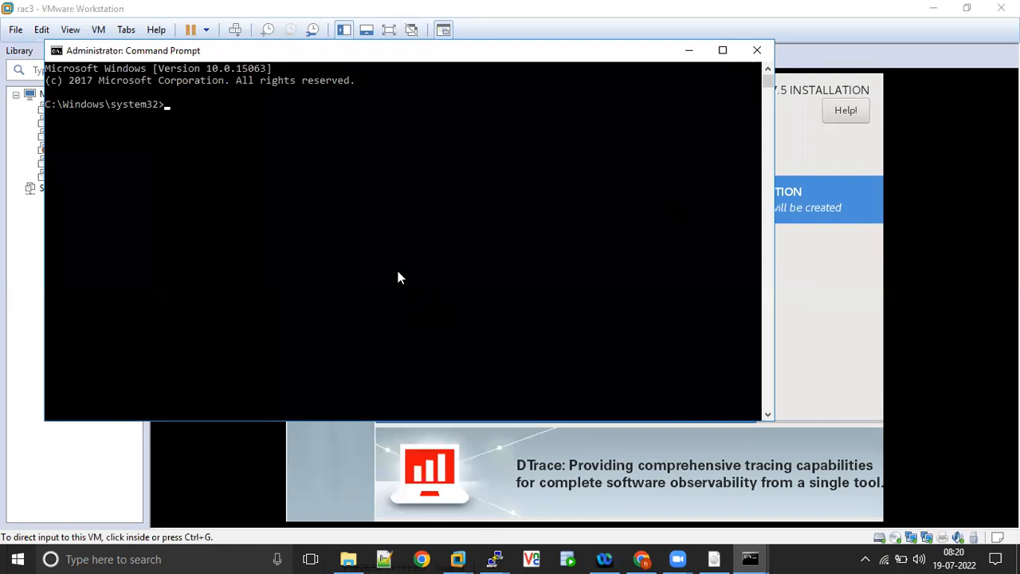
# - Run ipconfig to list the host's network adapters and maximize the Command Prompt window
pyautogui.write('ipconfi')
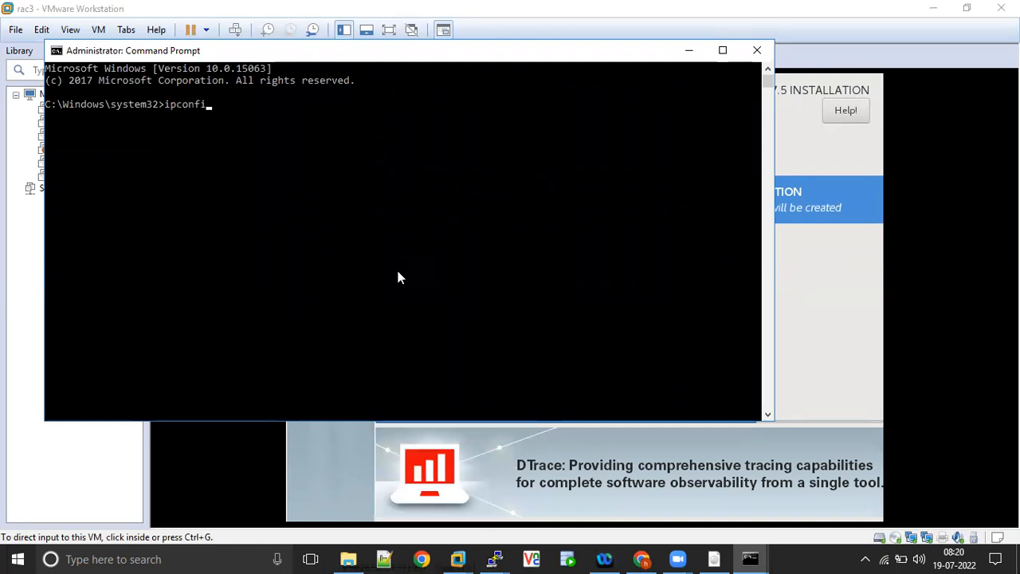
pyautogui.write('g')
pyautogui.press('Return')
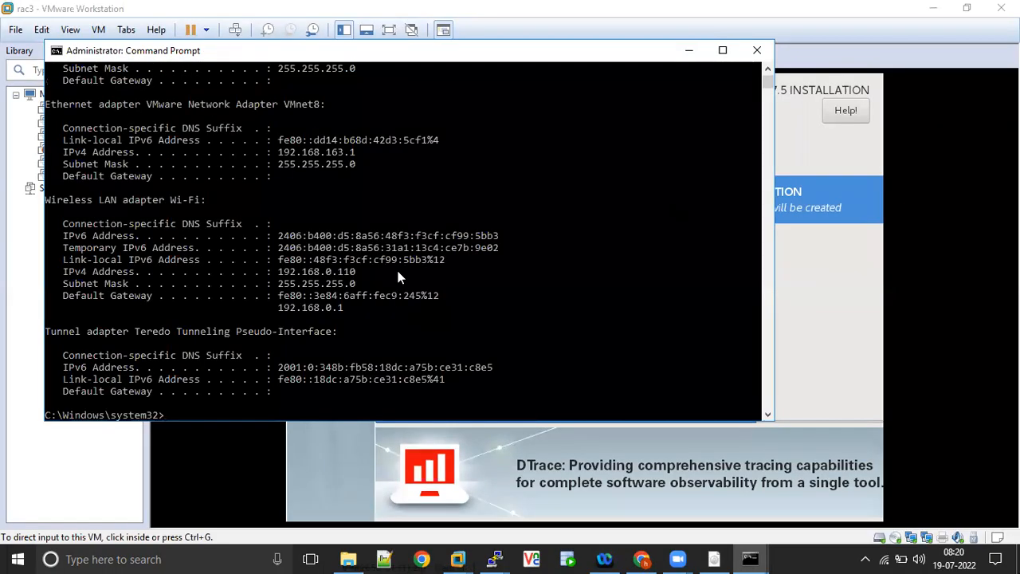
pyautogui.click(723, 50)
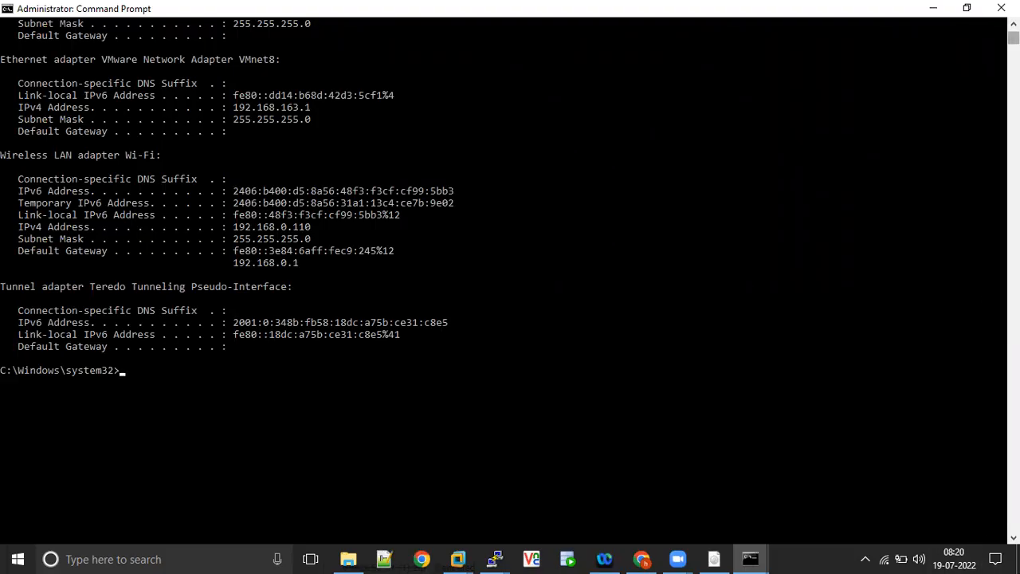
# - Examine the IPv4 addresses of the VMnet1, VMnet8 and Wi-Fi adapters in the ipconfig output, highlighting each one
pyautogui.scroll(9, 510, 279)
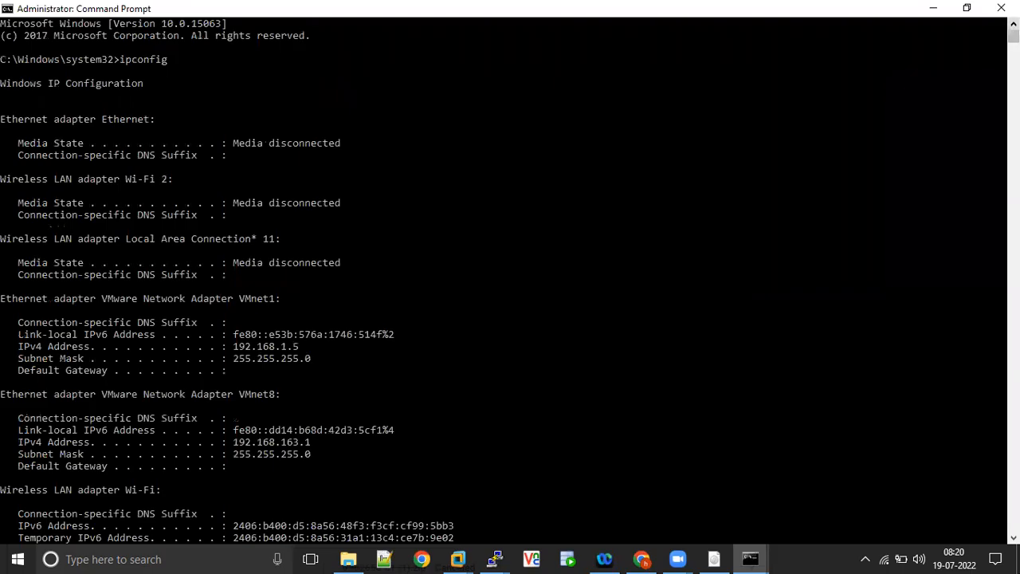
pyautogui.click(1013, 537)
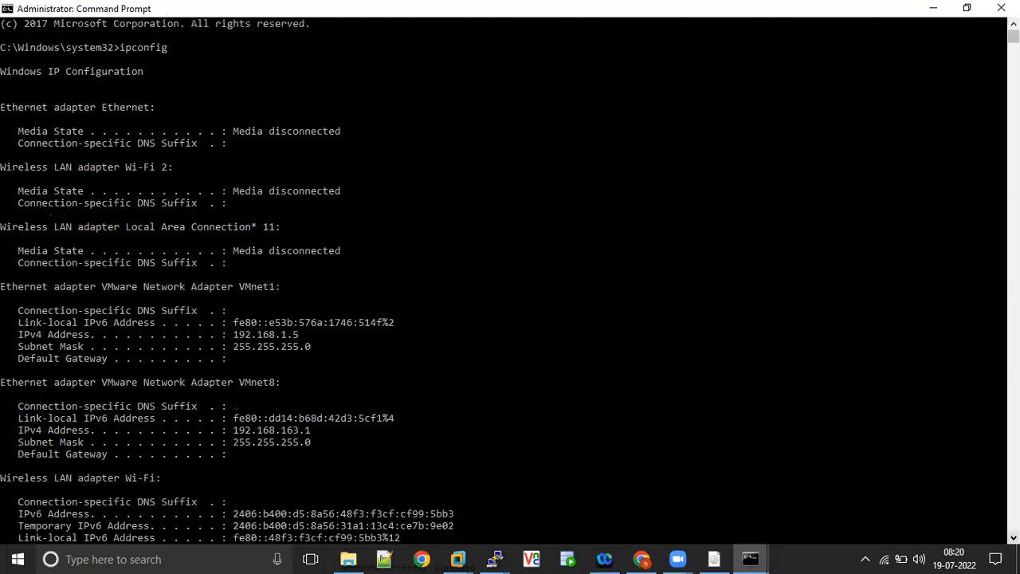
pyautogui.click(1013, 537)
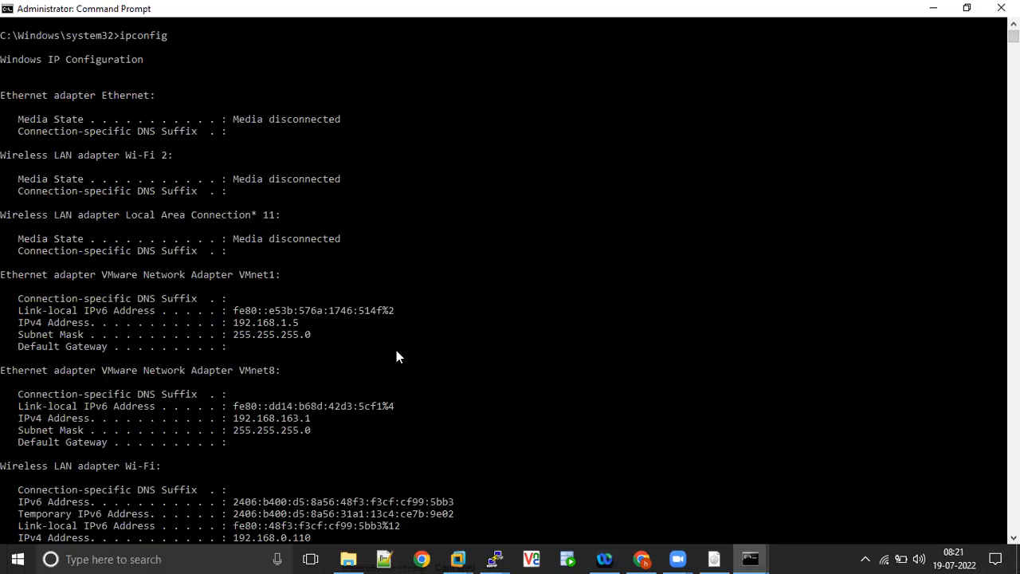
pyautogui.moveTo(312, 321); pyautogui.dragTo(288, 323)
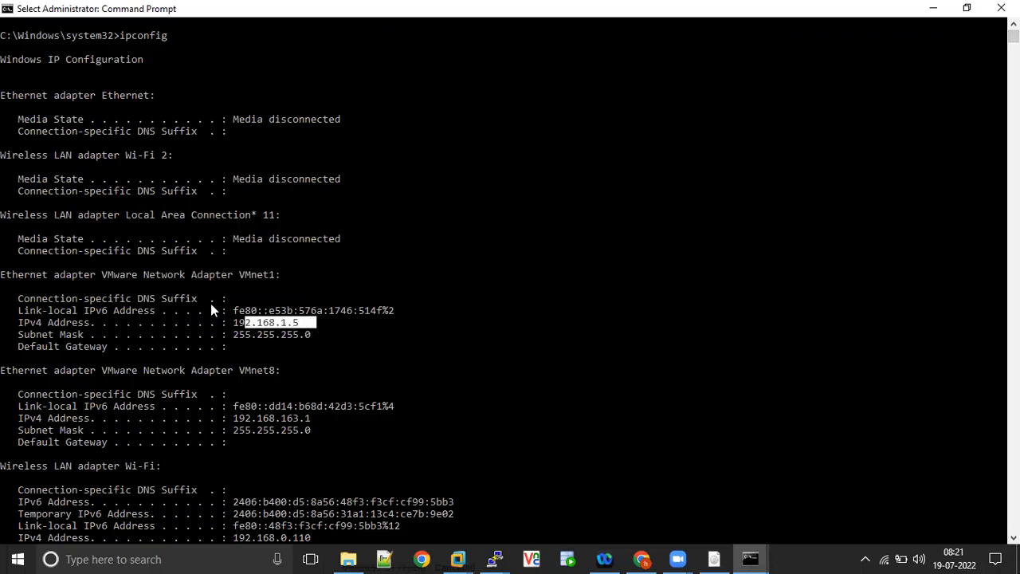
pyautogui.moveTo(97, 274); pyautogui.dragTo(285, 276)
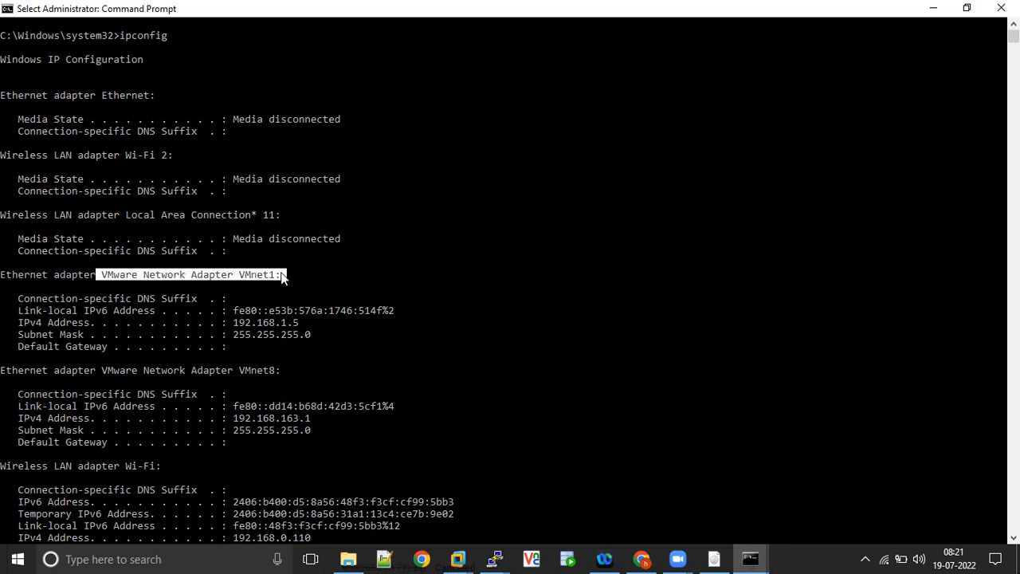
pyautogui.moveTo(319, 419); pyautogui.dragTo(222, 424)
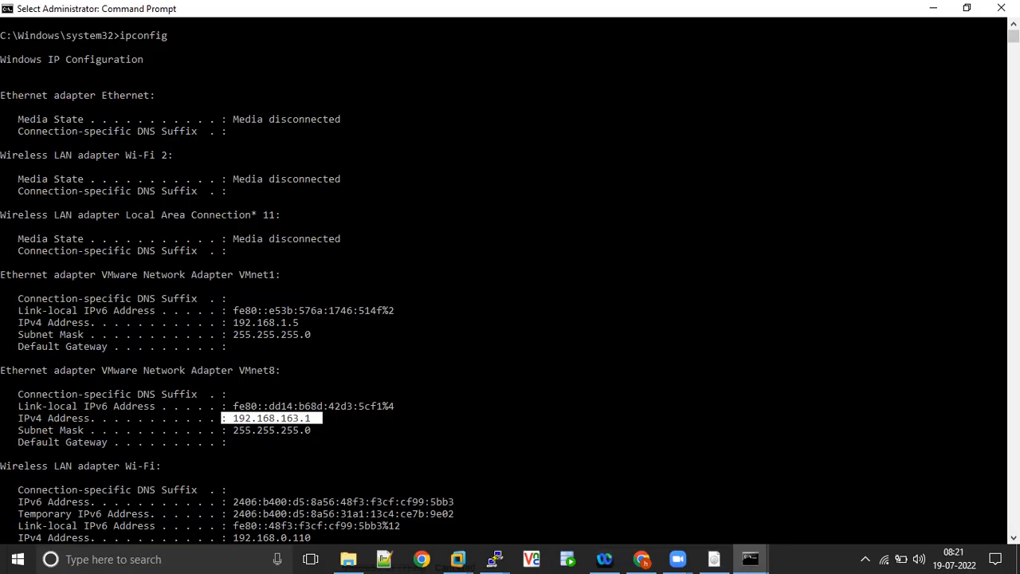
pyautogui.click(1013, 537)
pyautogui.click(1012, 537)
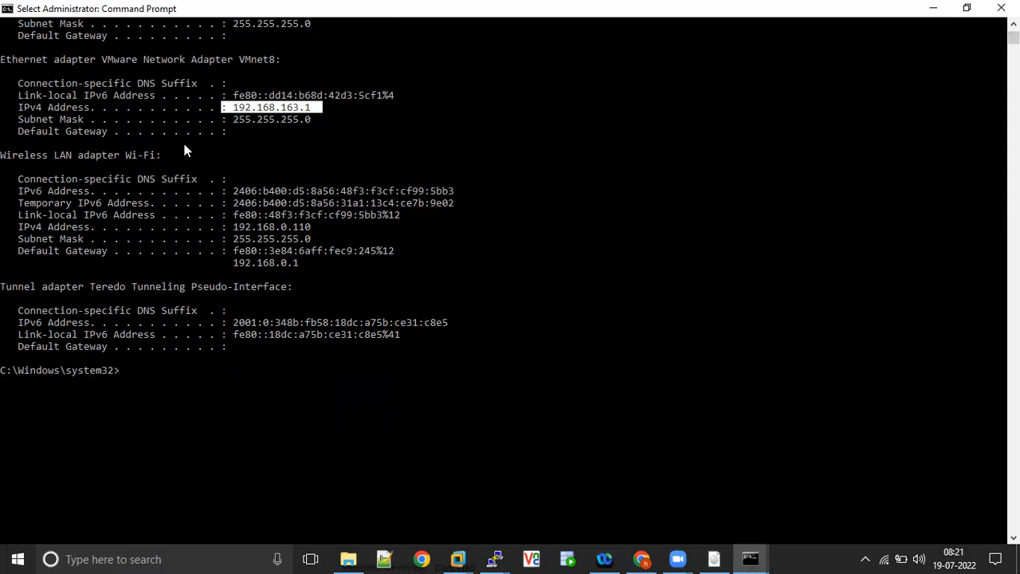
pyautogui.moveTo(320, 228); pyautogui.dragTo(236, 234)
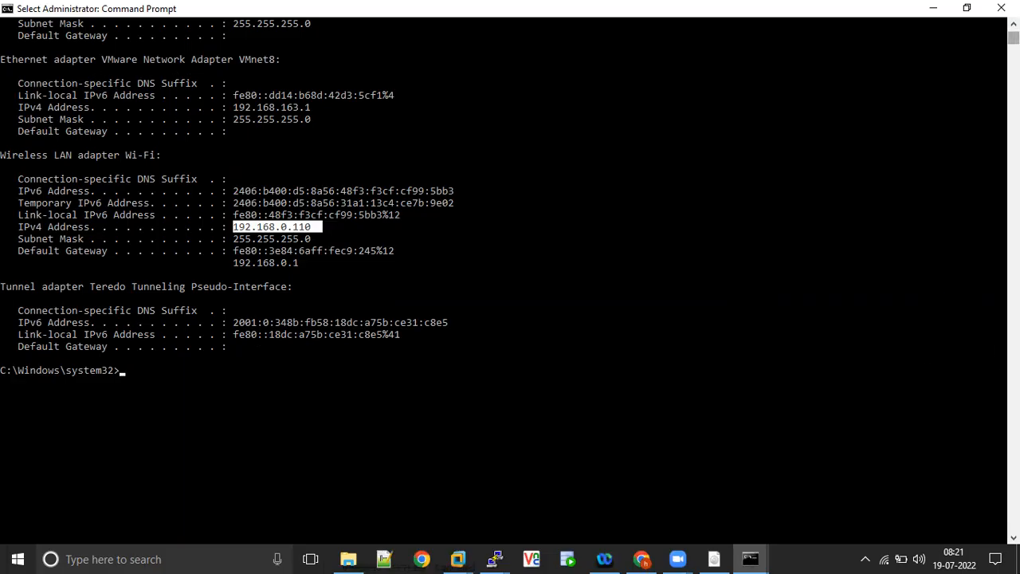
# - Review the whole adapter listing once more, then switch back to the rac3 installation in VMware Workstation
pyautogui.scroll(10, 510, 279)
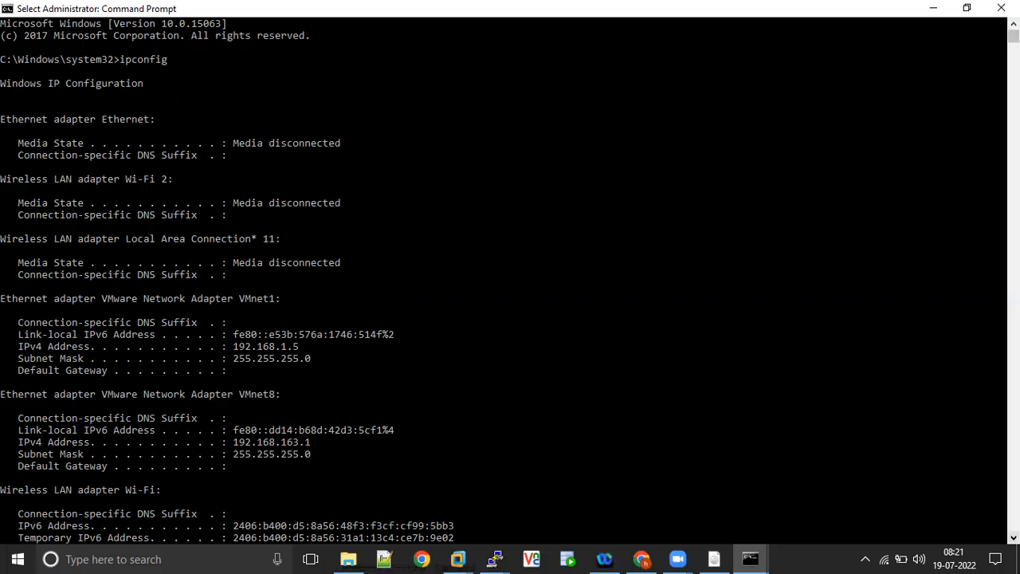
pyautogui.click(1013, 537)
pyautogui.click(1014, 537)
pyautogui.click(1014, 537)
pyautogui.click(1013, 537)
pyautogui.click(1013, 537)
pyautogui.click(1013, 537)
pyautogui.click(1013, 537)
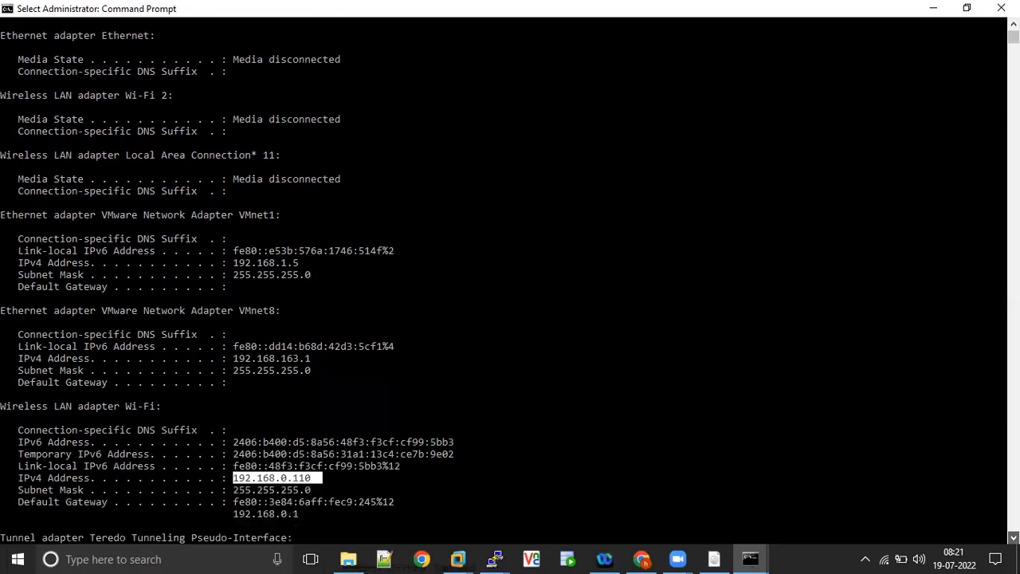
pyautogui.click(1013, 537)
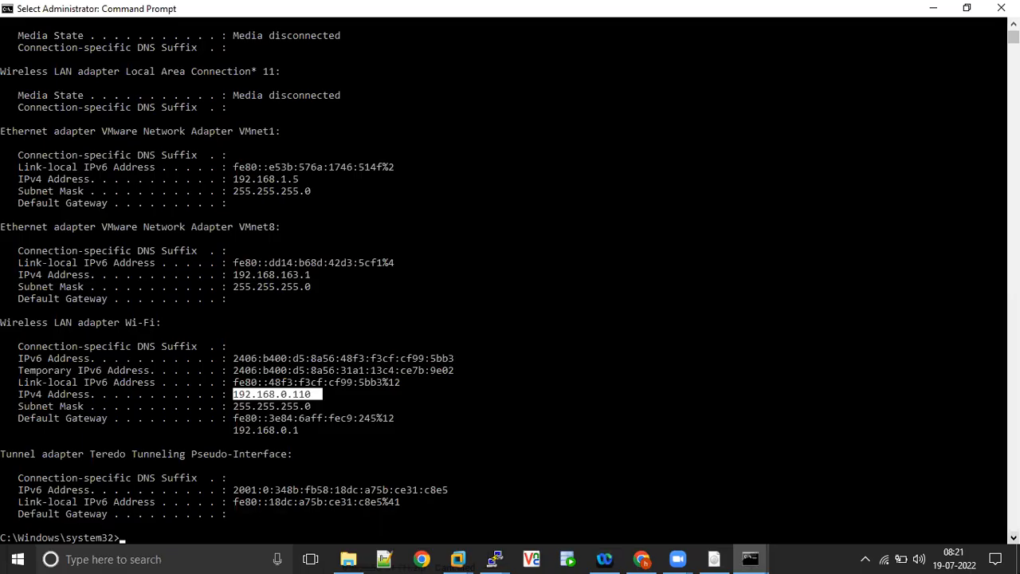
pyautogui.scroll(-2, 968, 518)
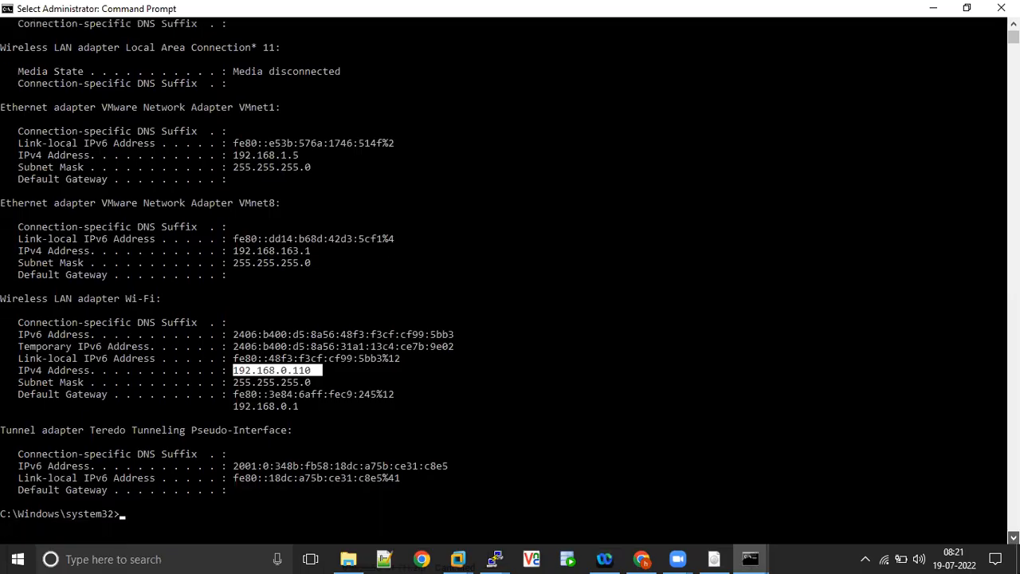
pyautogui.hotkey('alt', 'Tab')
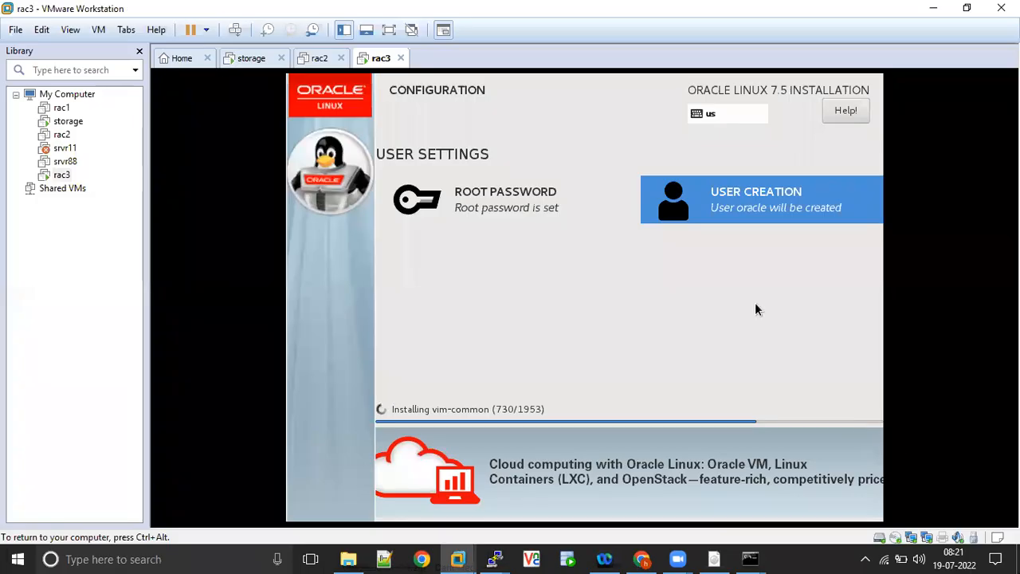